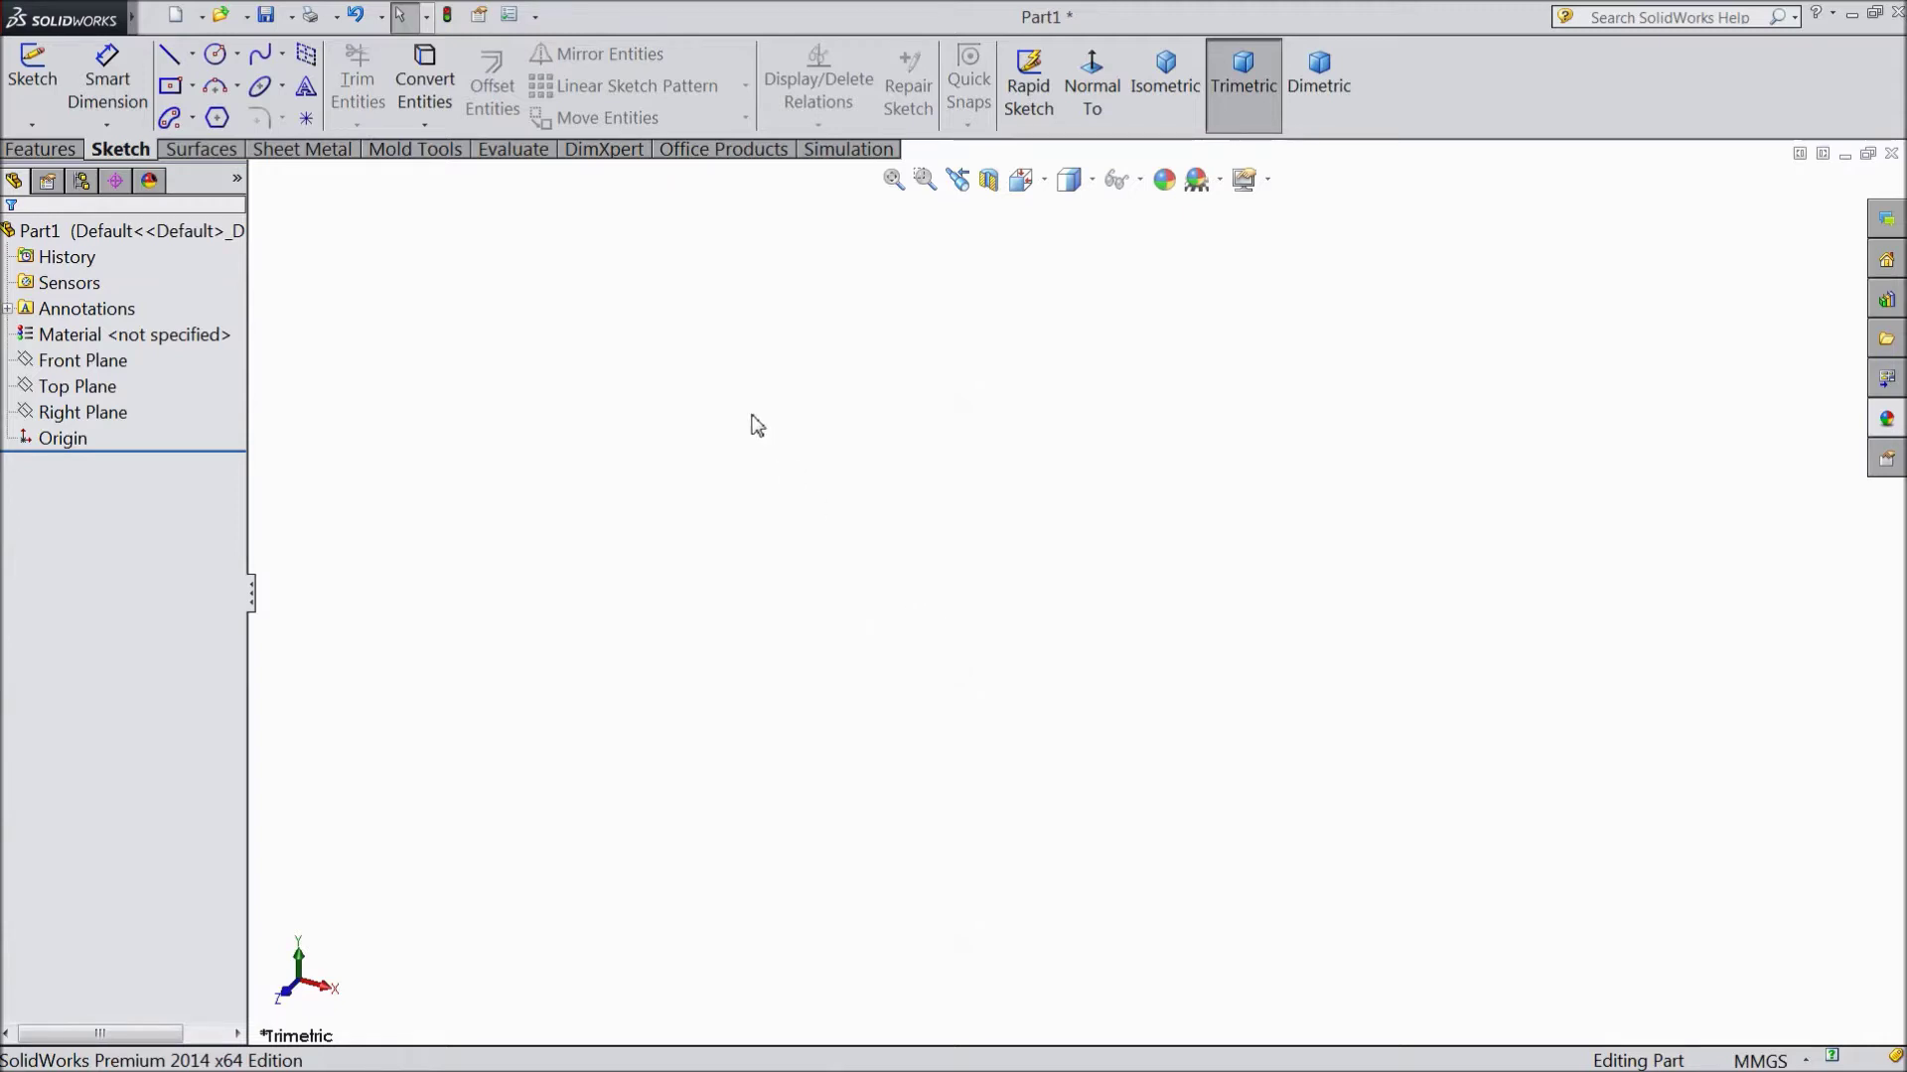
Start a new sketch on the Top Plane
click(113, 416)
click(80, 386)
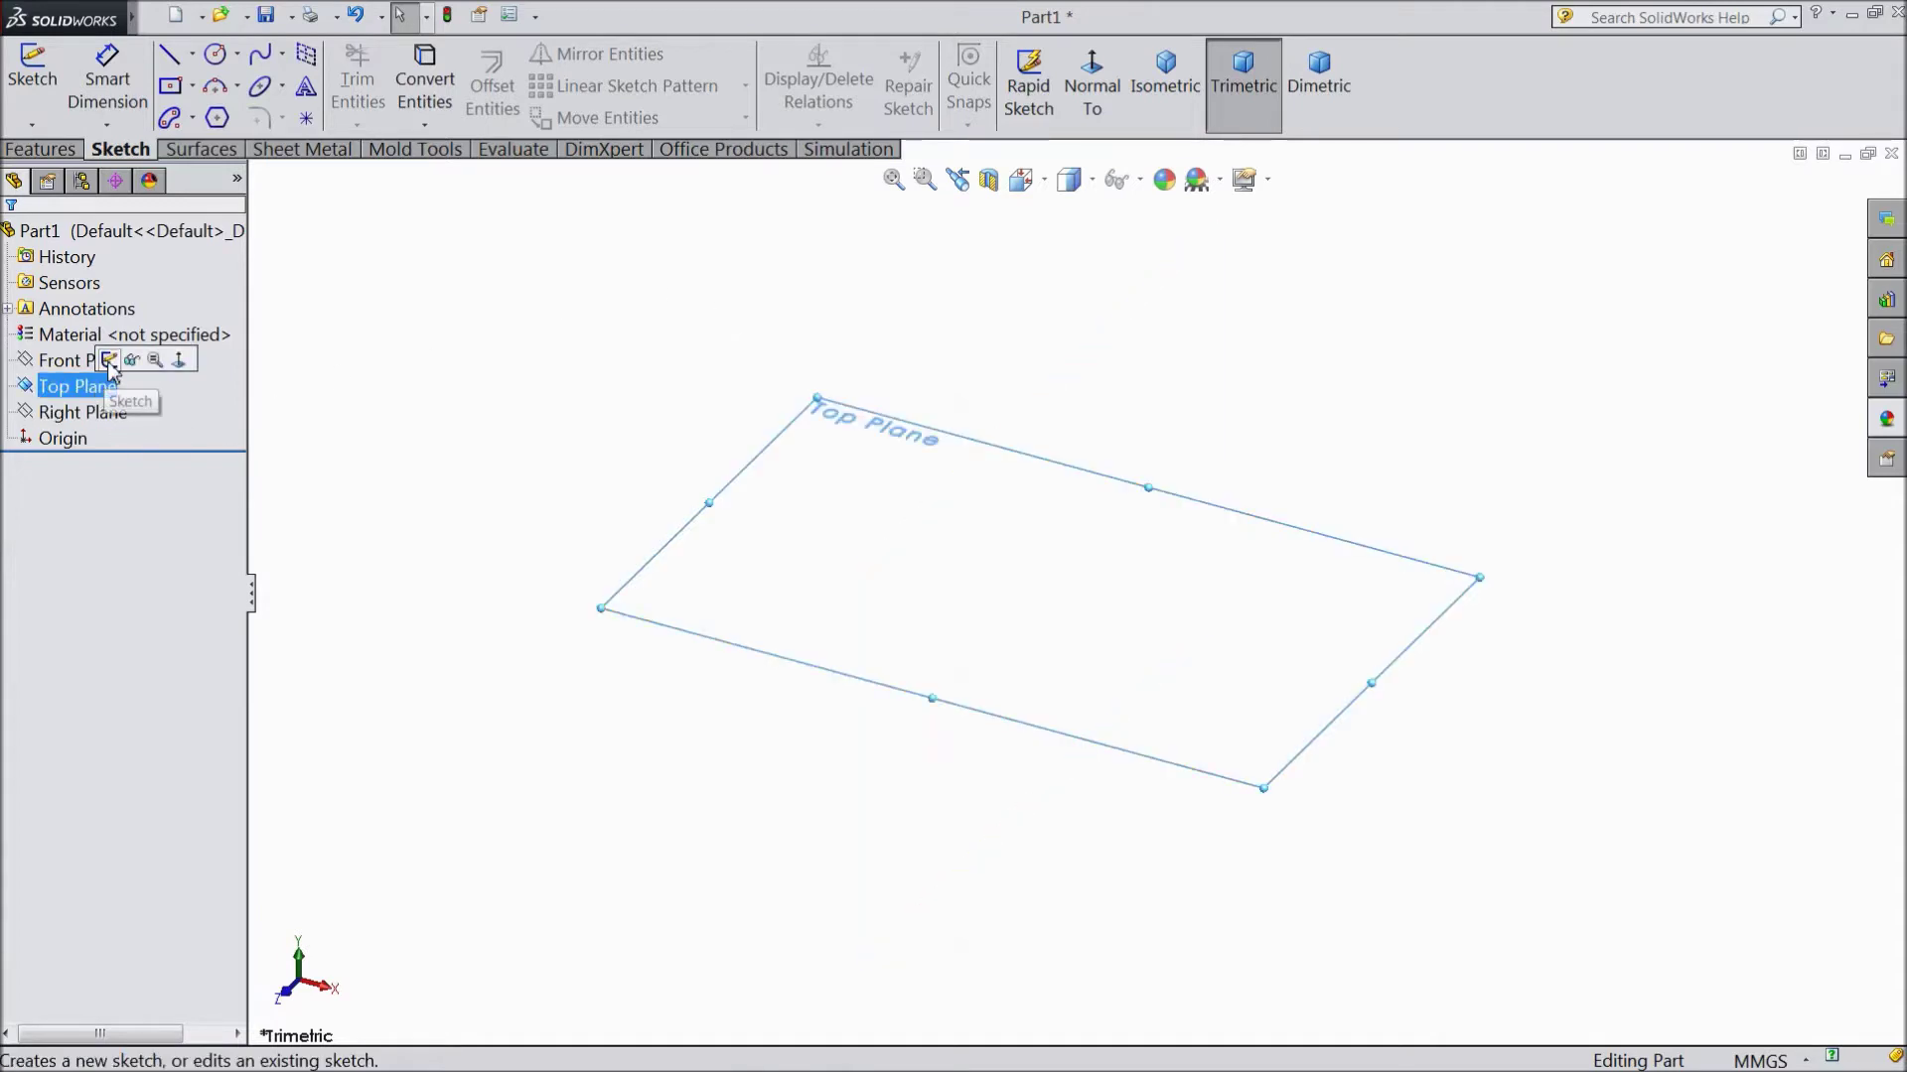
click(125, 357)
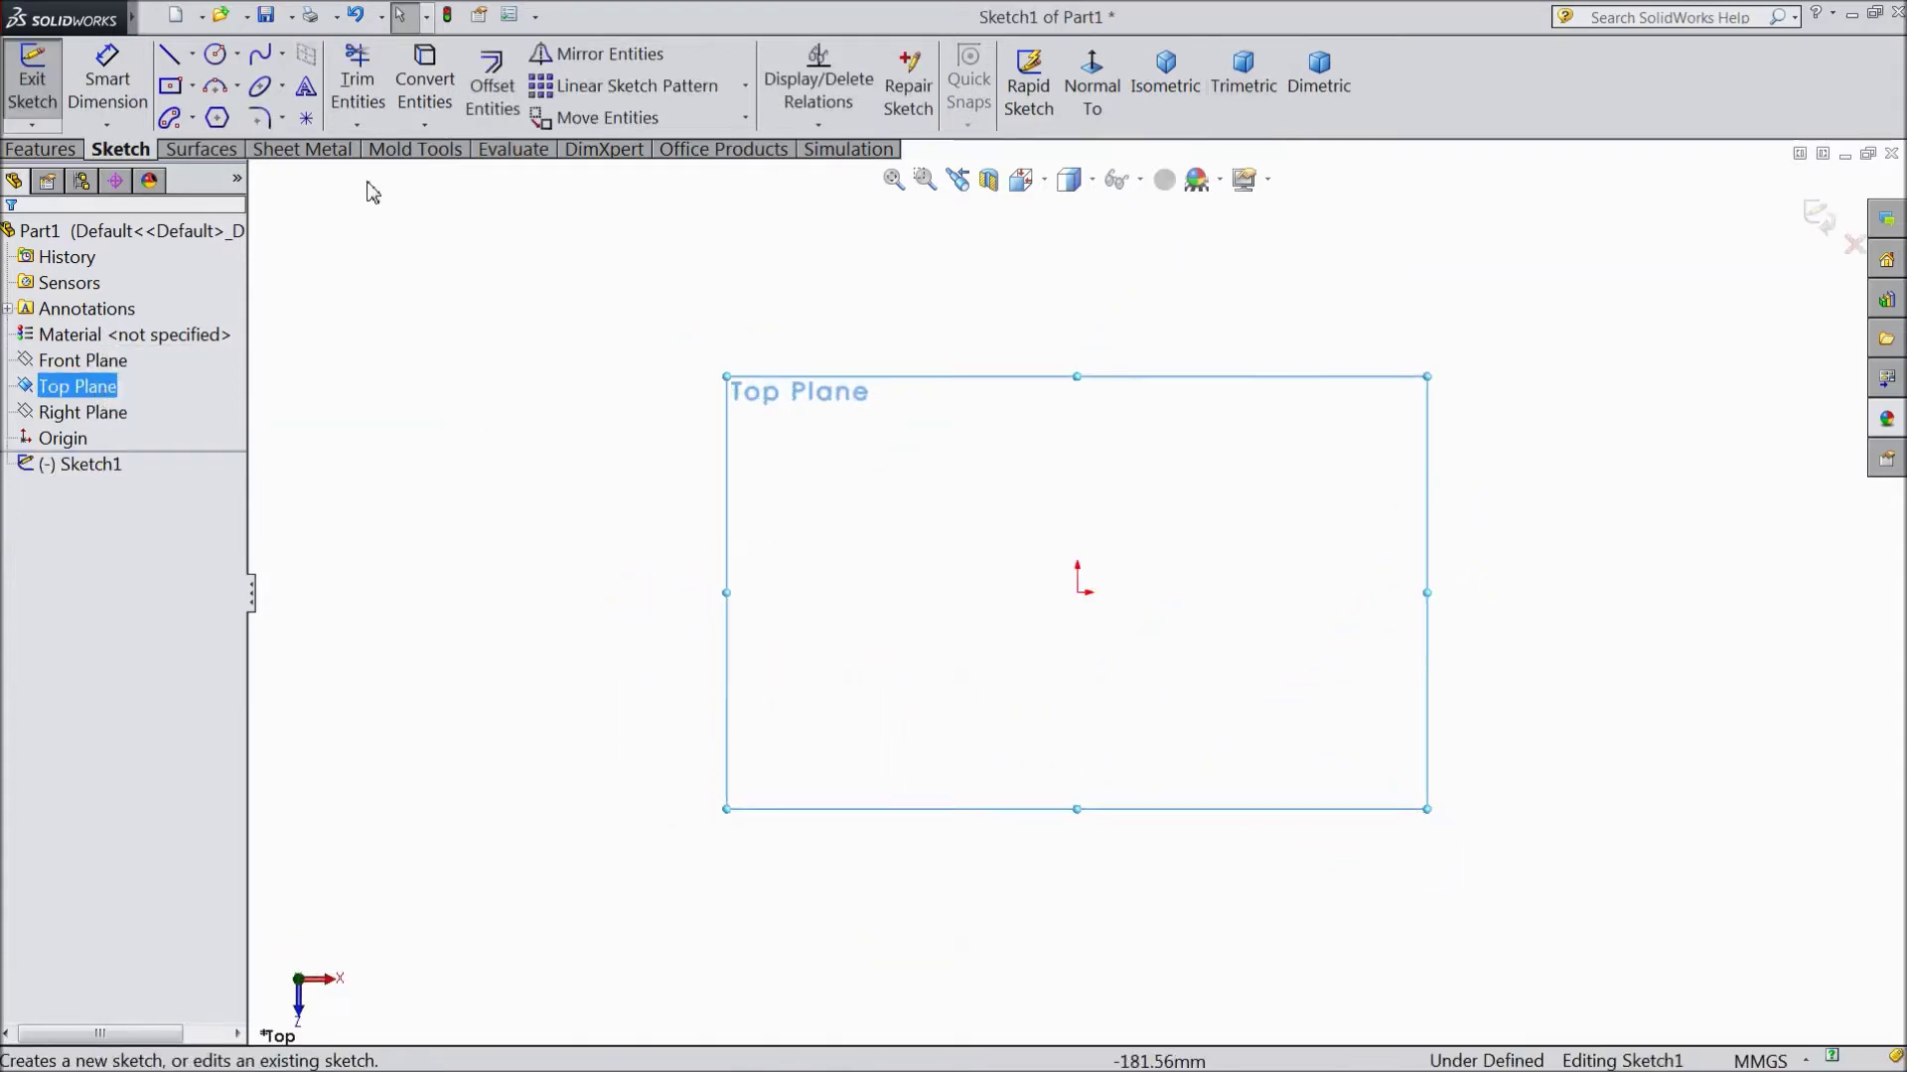
Draw two separate sloped lines, one left and one right of the origin
click(168, 55)
click(849, 319)
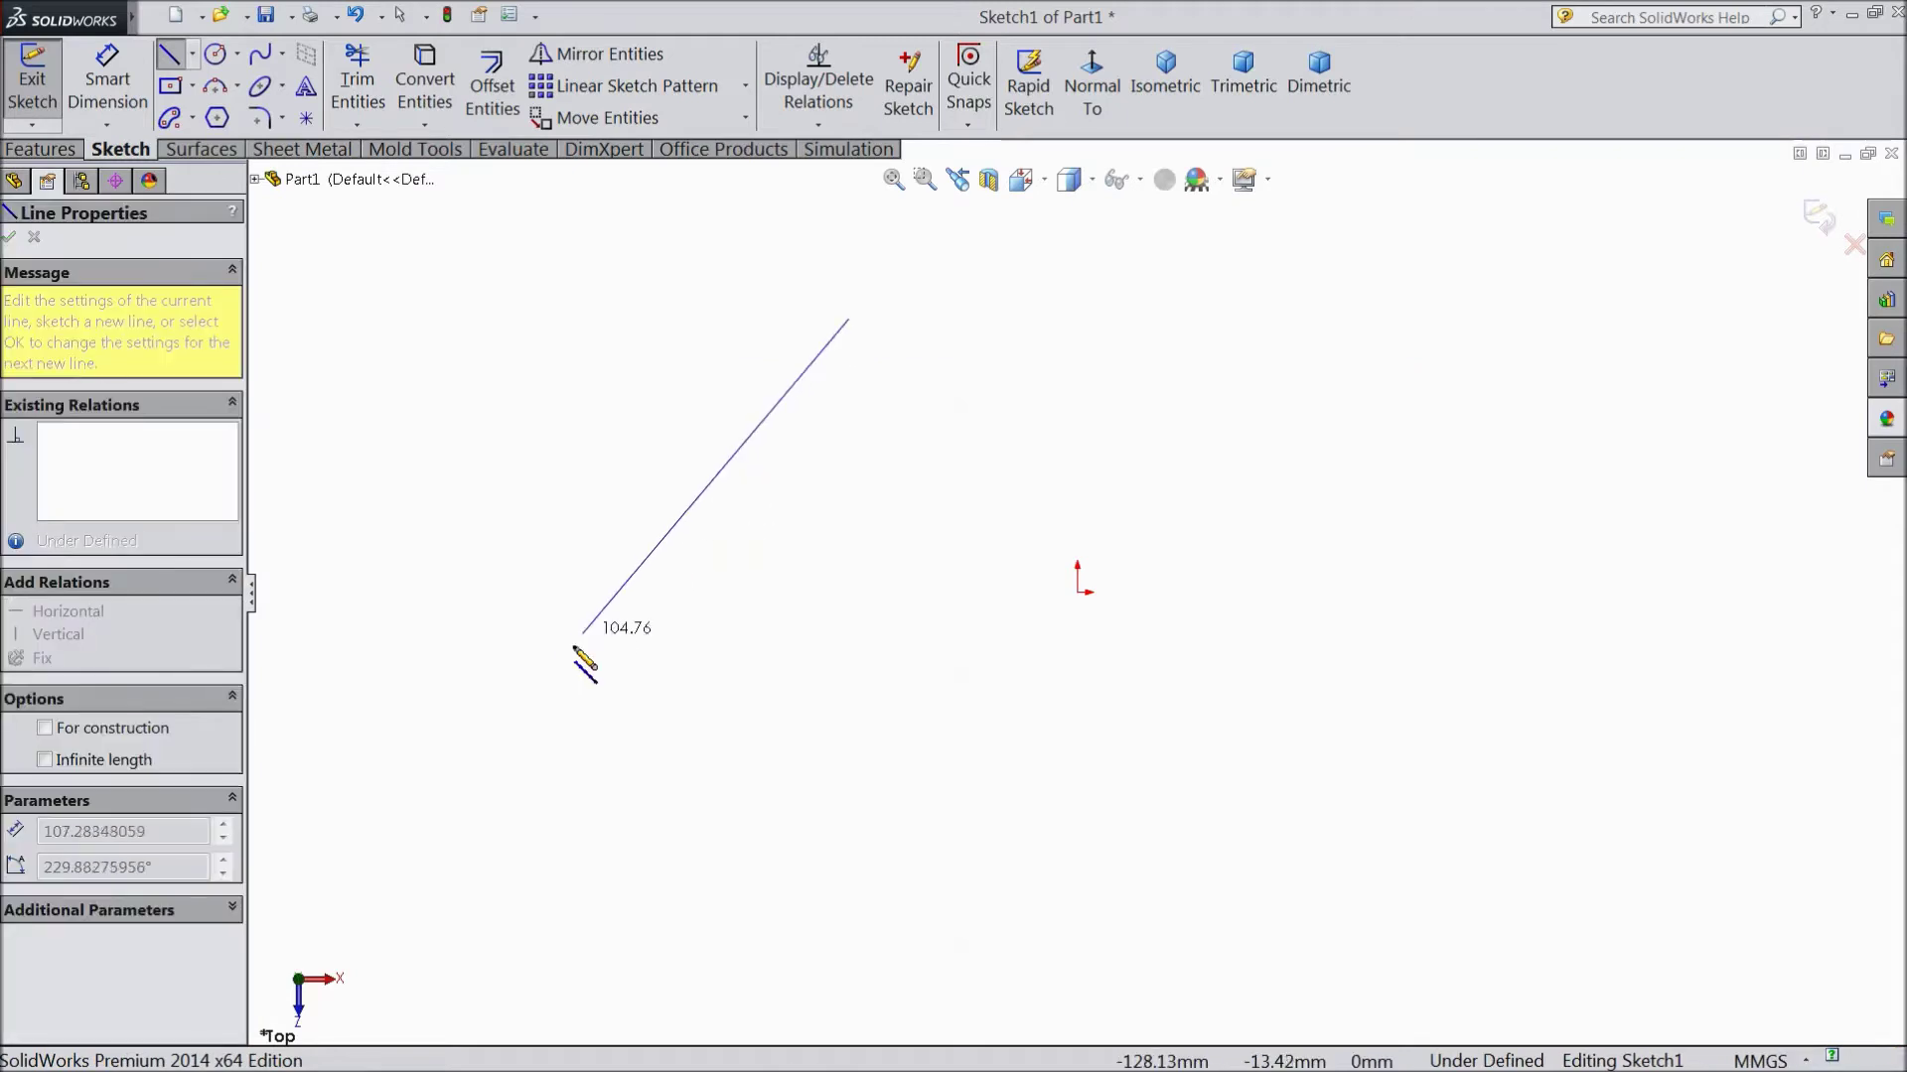
click(567, 653)
key(Escape)
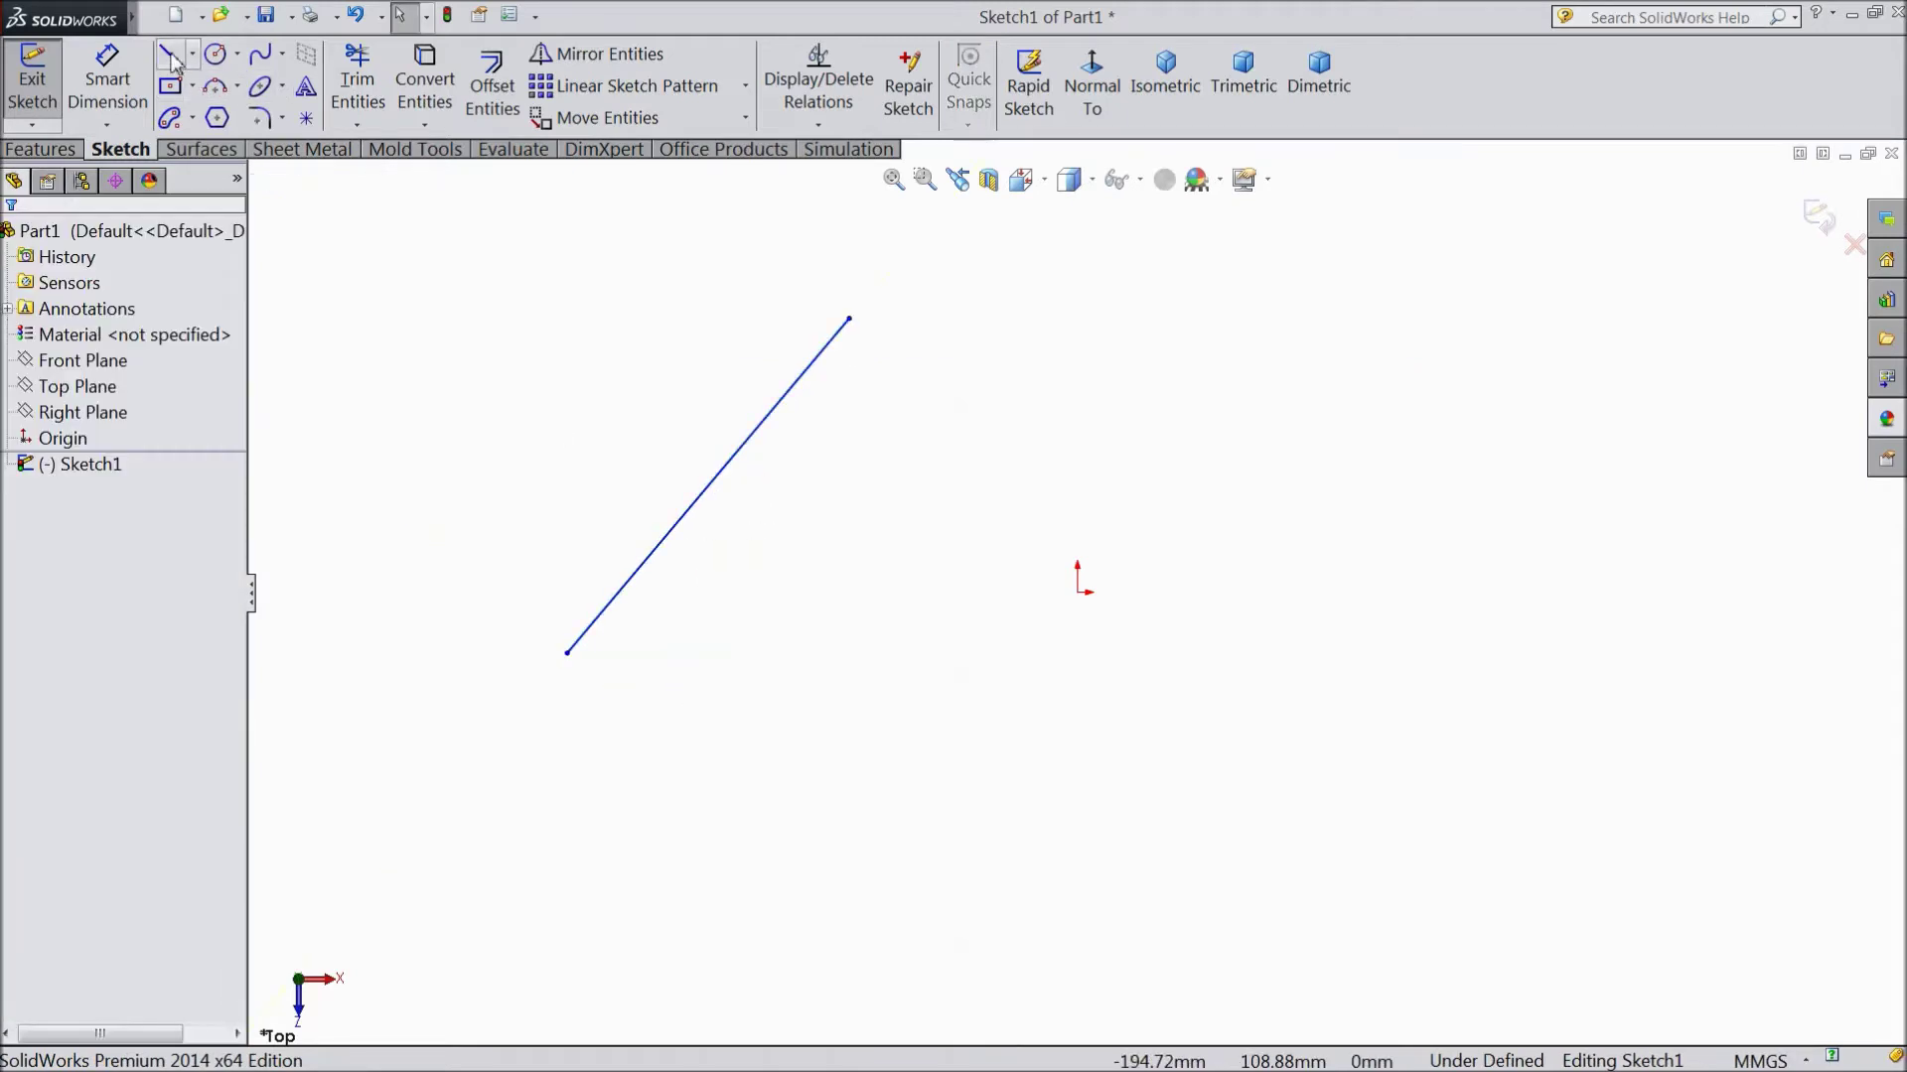
click(169, 55)
mouse_move(1077, 474)
mouse_down()
mouse_move(1238, 575)
mouse_move(1490, 643)
mouse_move(1477, 656)
mouse_up()
key(Escape)
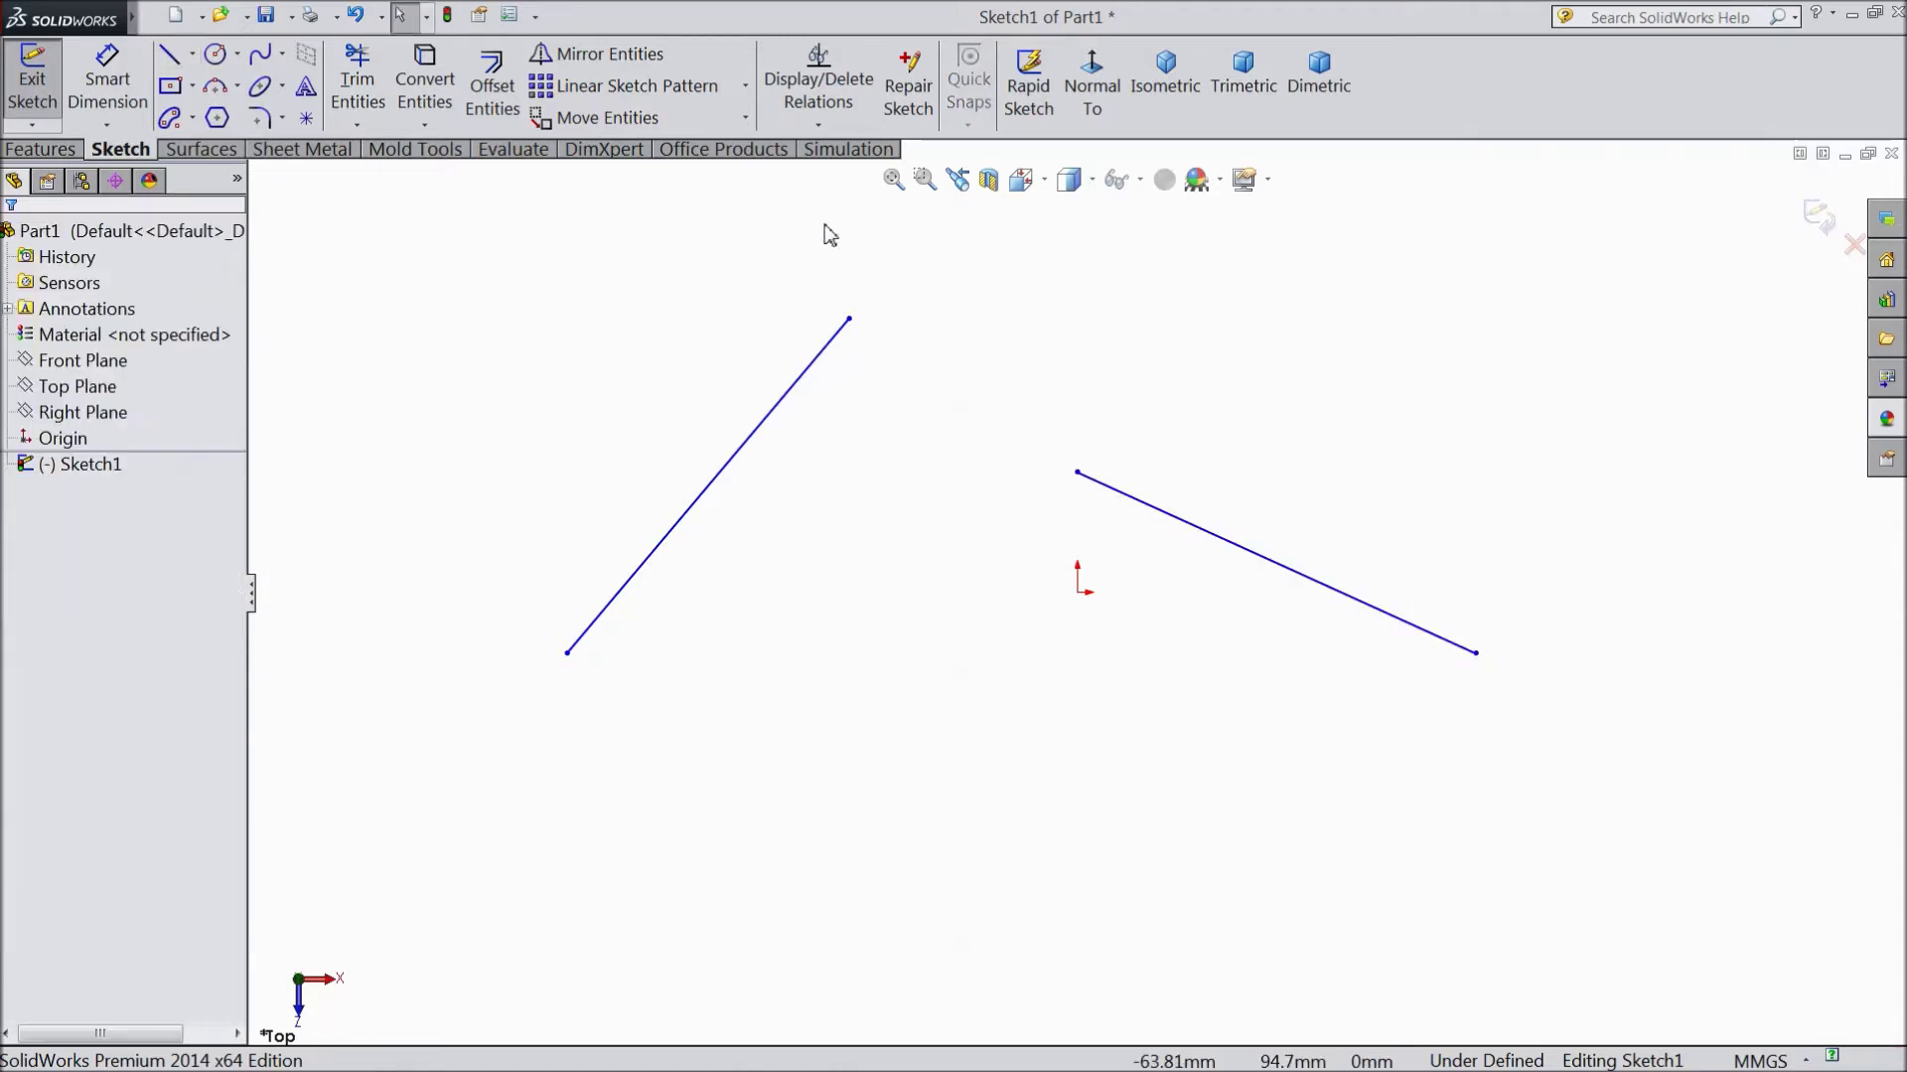
click(818, 126)
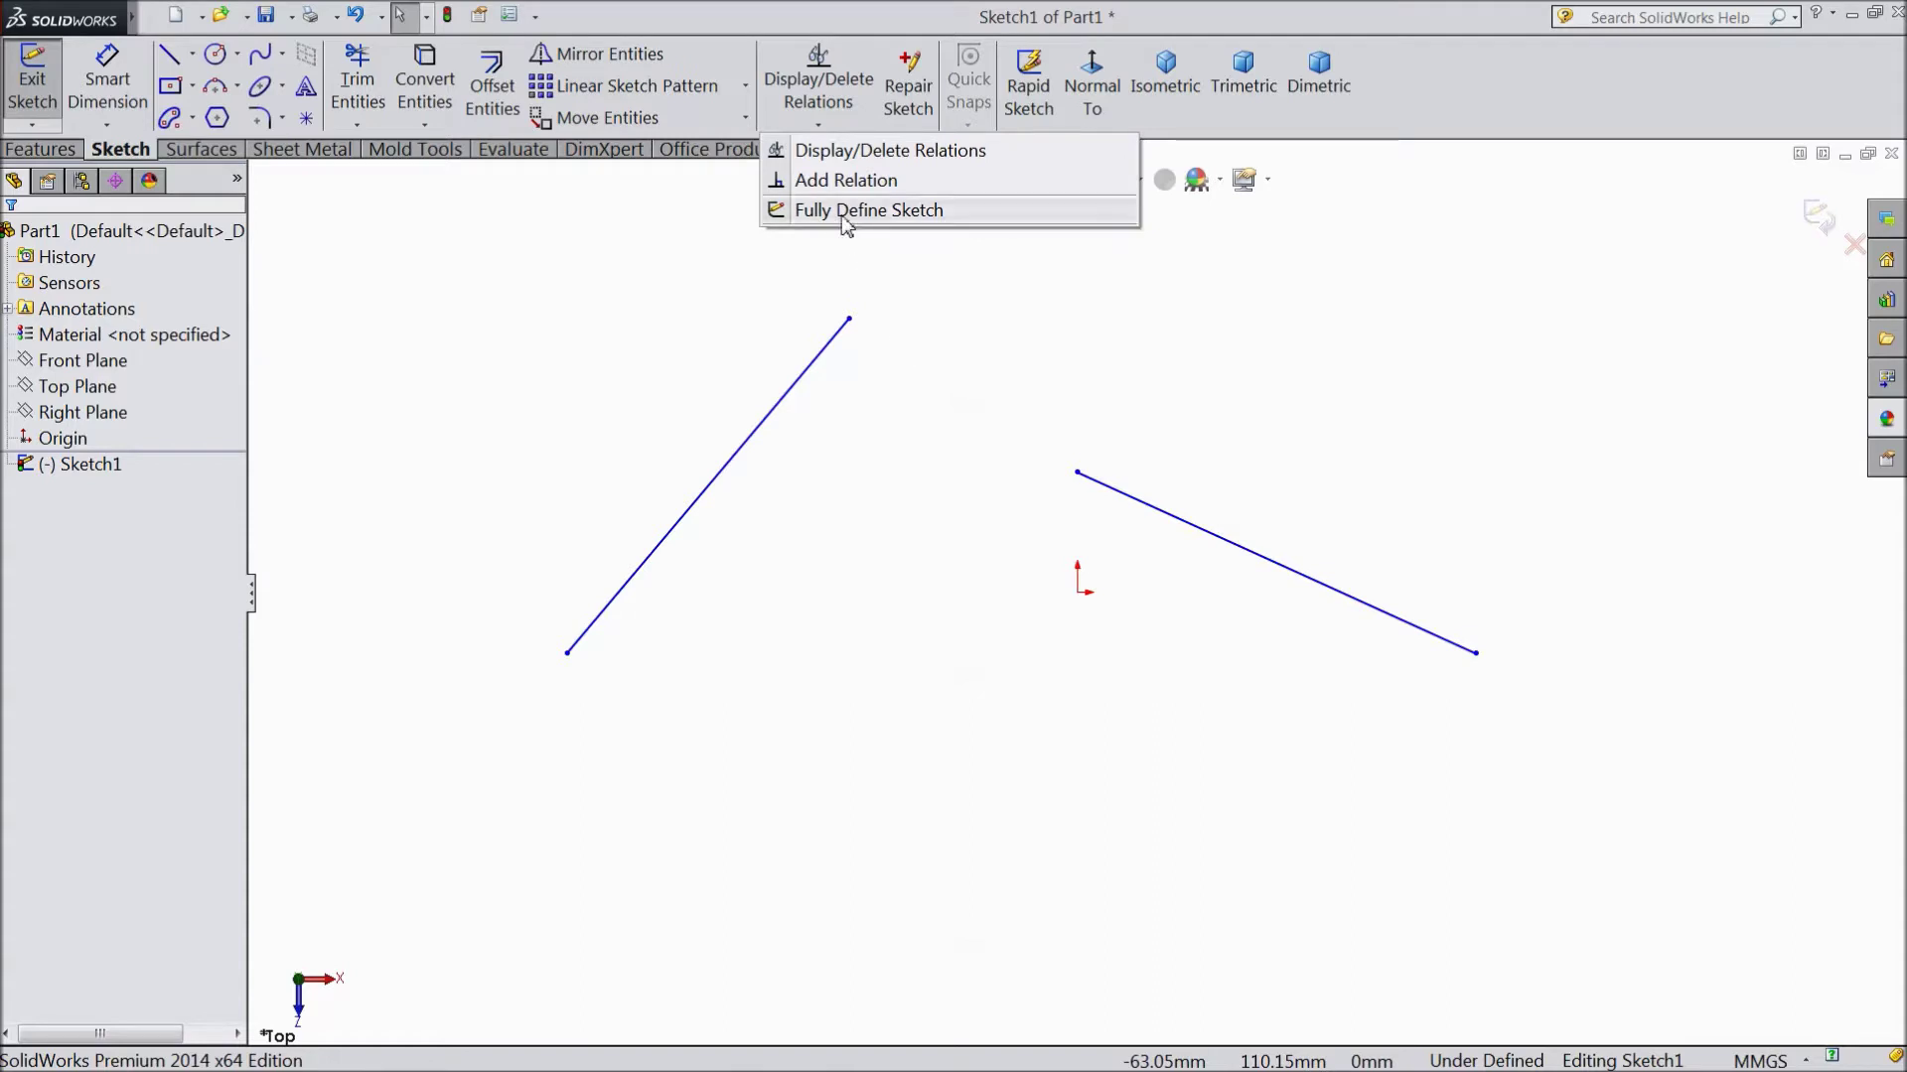
Constrain the left line vertical, deleting the Horizontal0 relation added by mistake
click(837, 185)
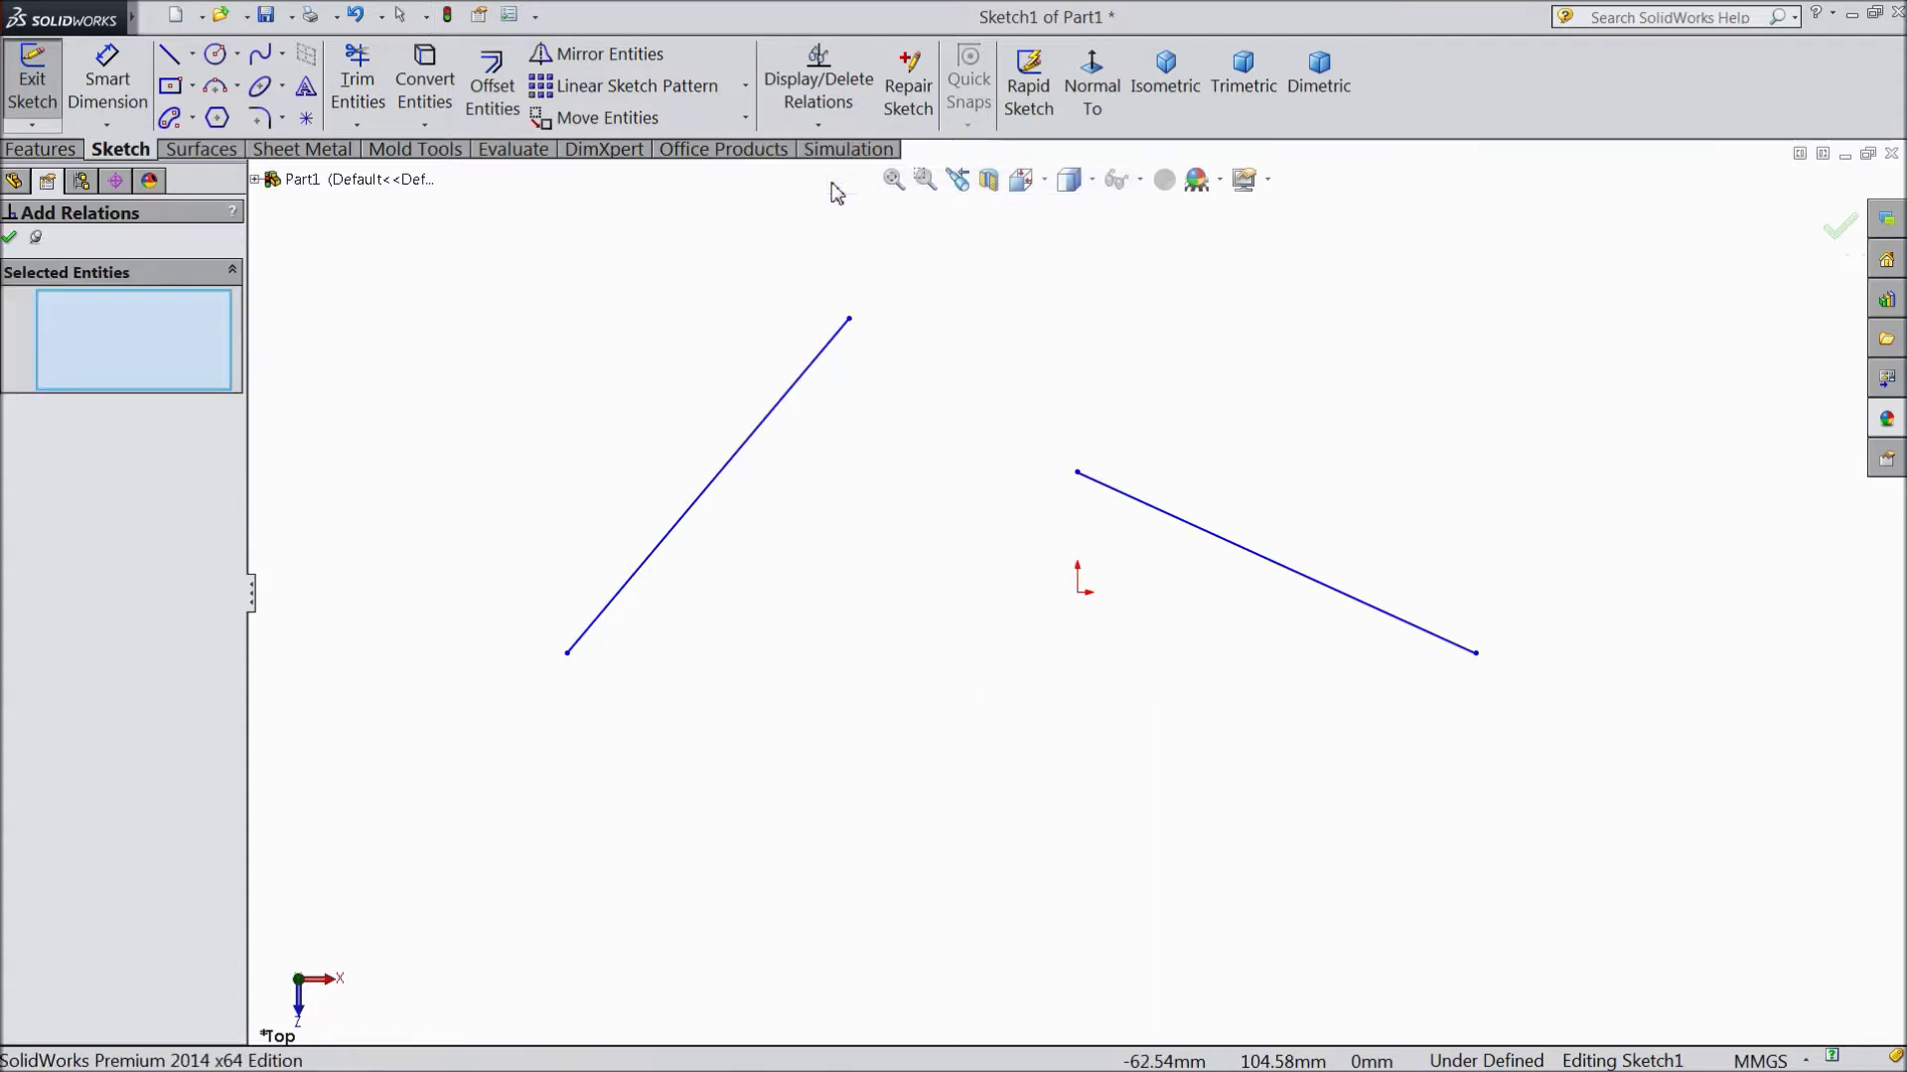
click(806, 375)
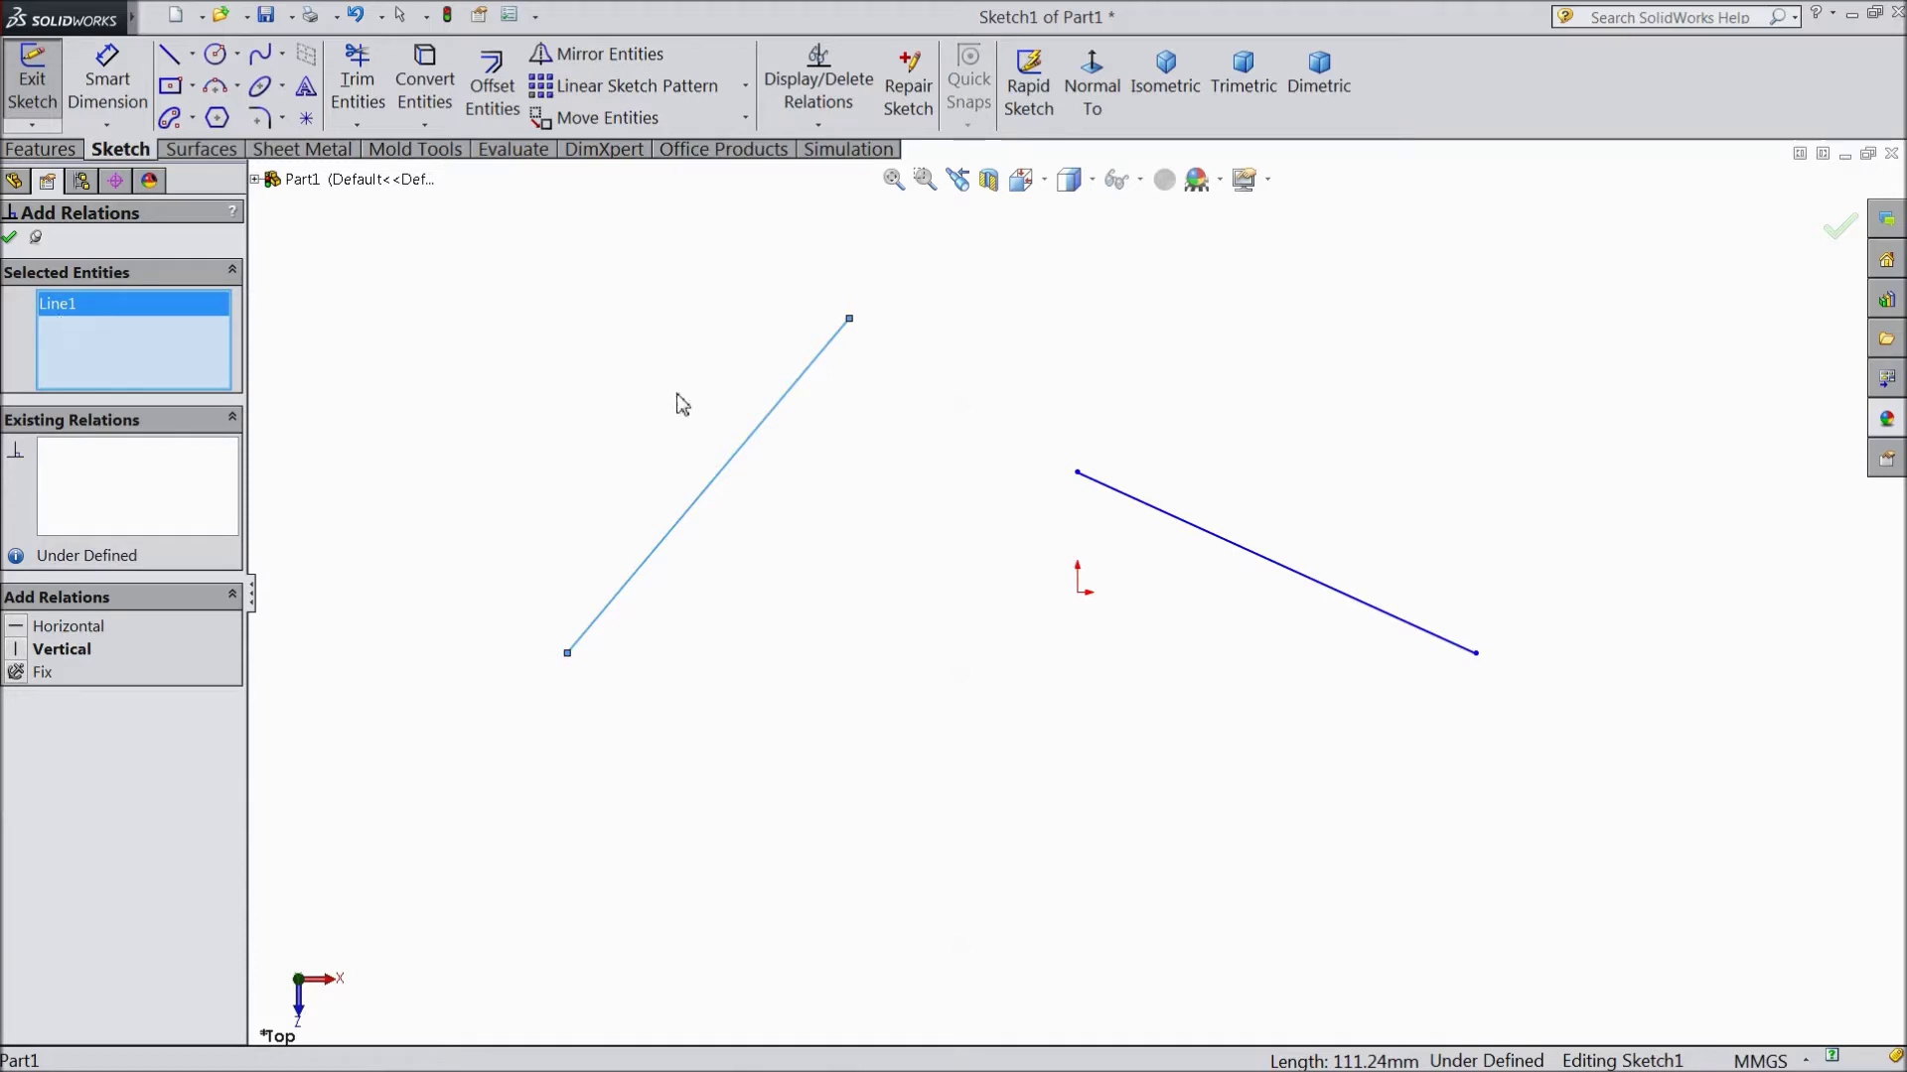
click(63, 629)
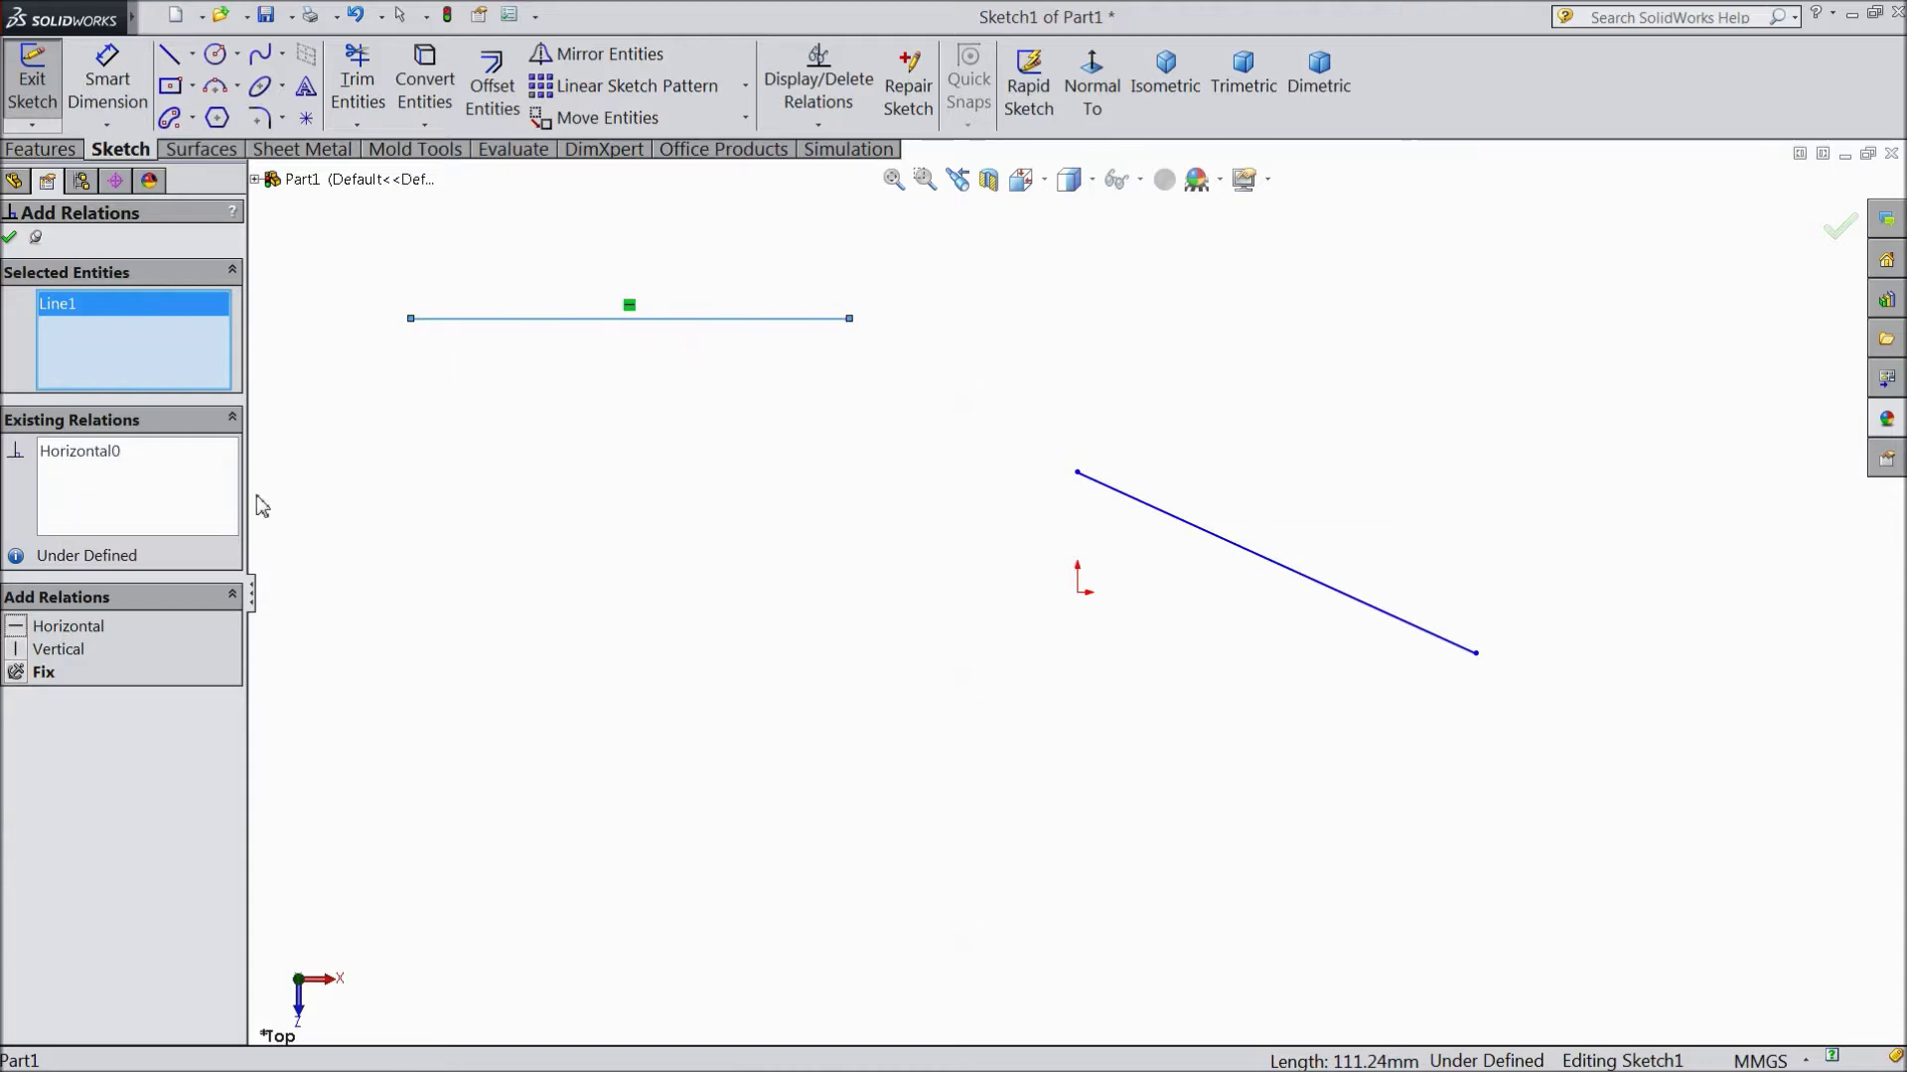
right_click(87, 455)
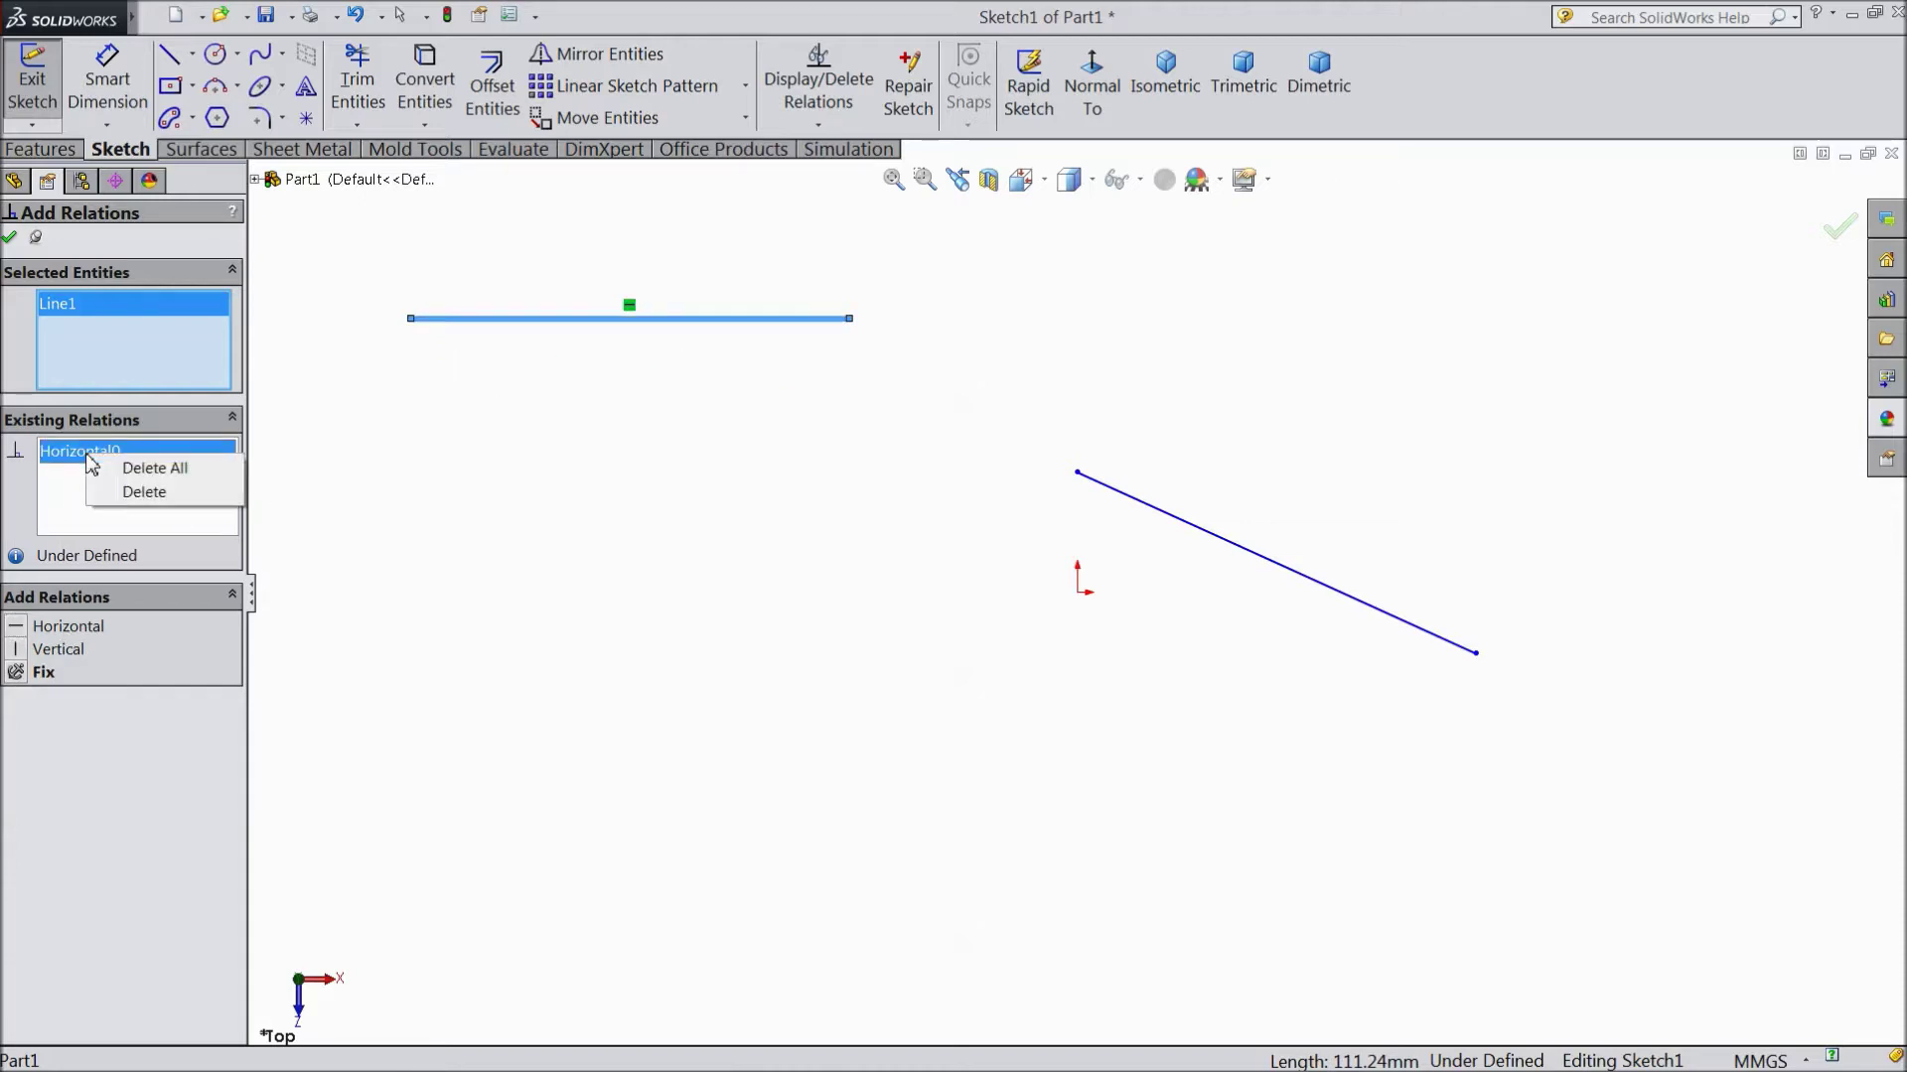
click(114, 517)
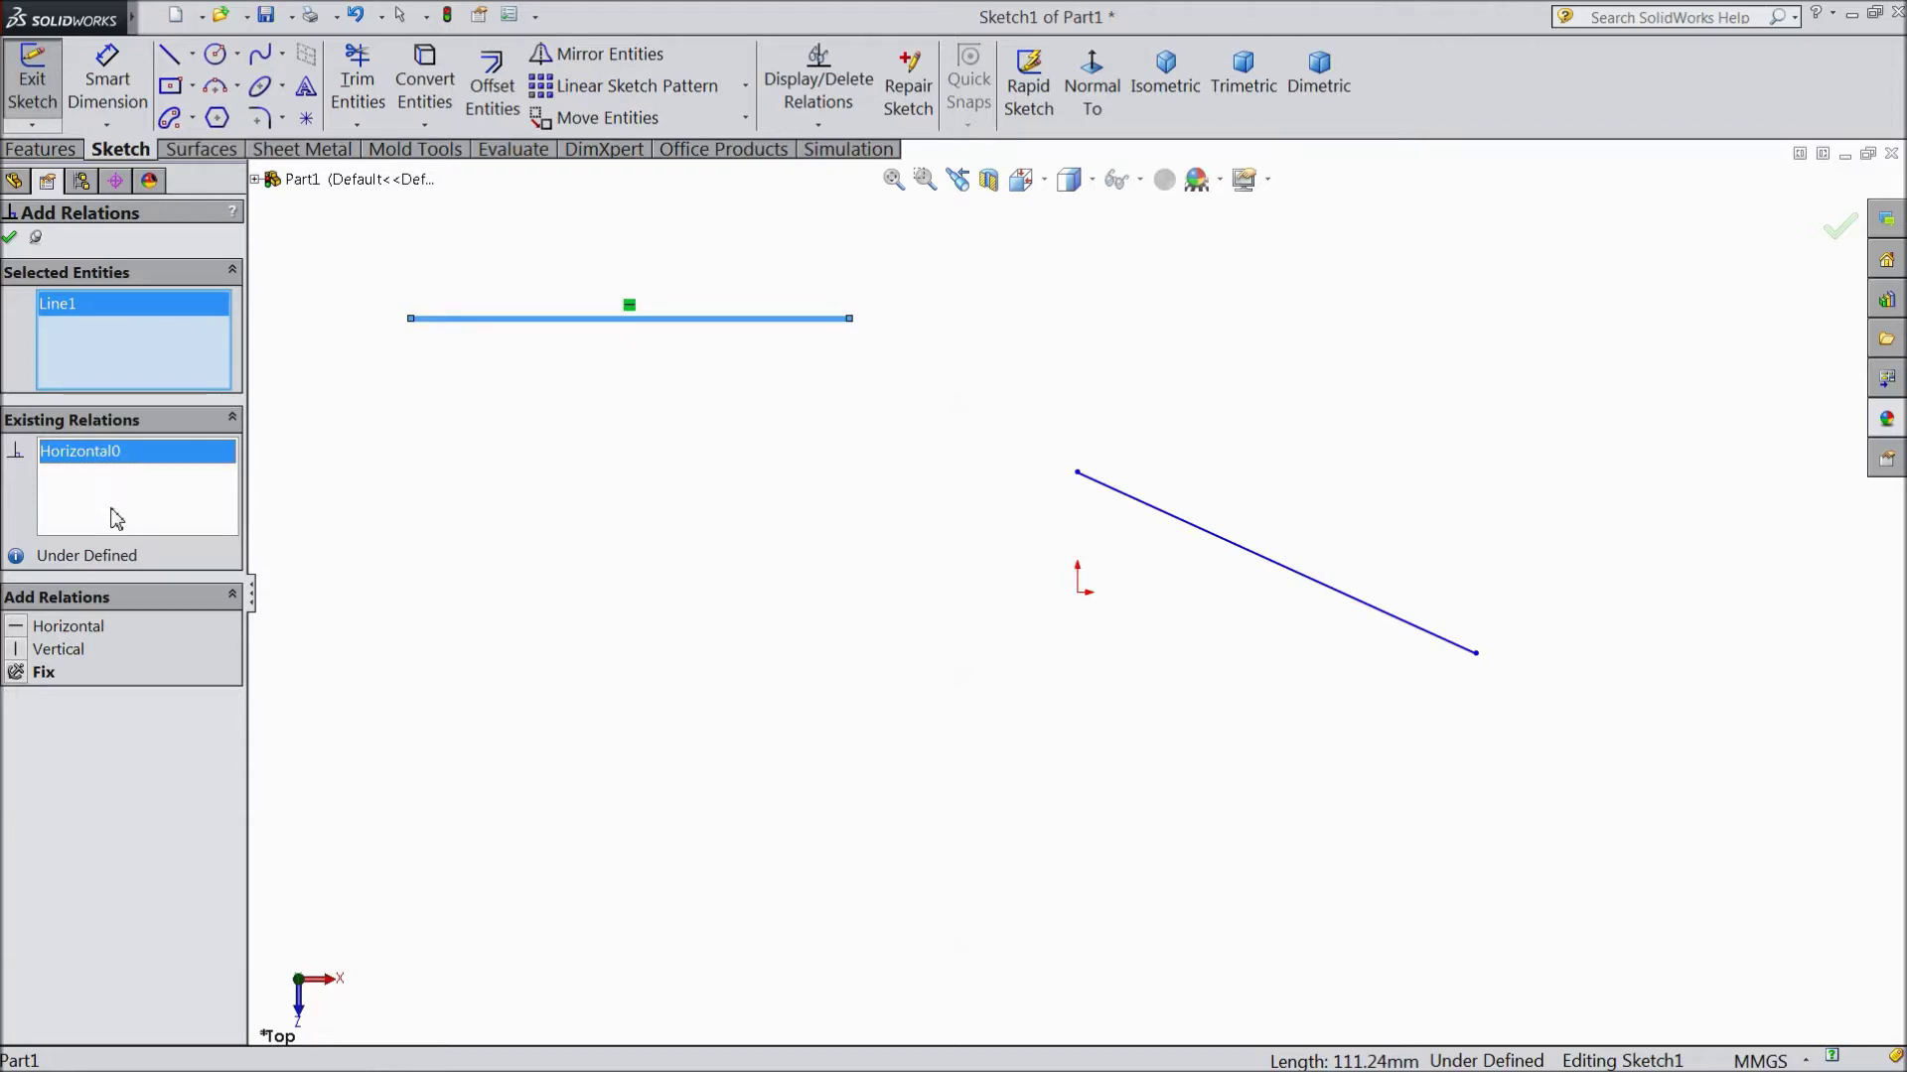
right_click(86, 455)
click(117, 495)
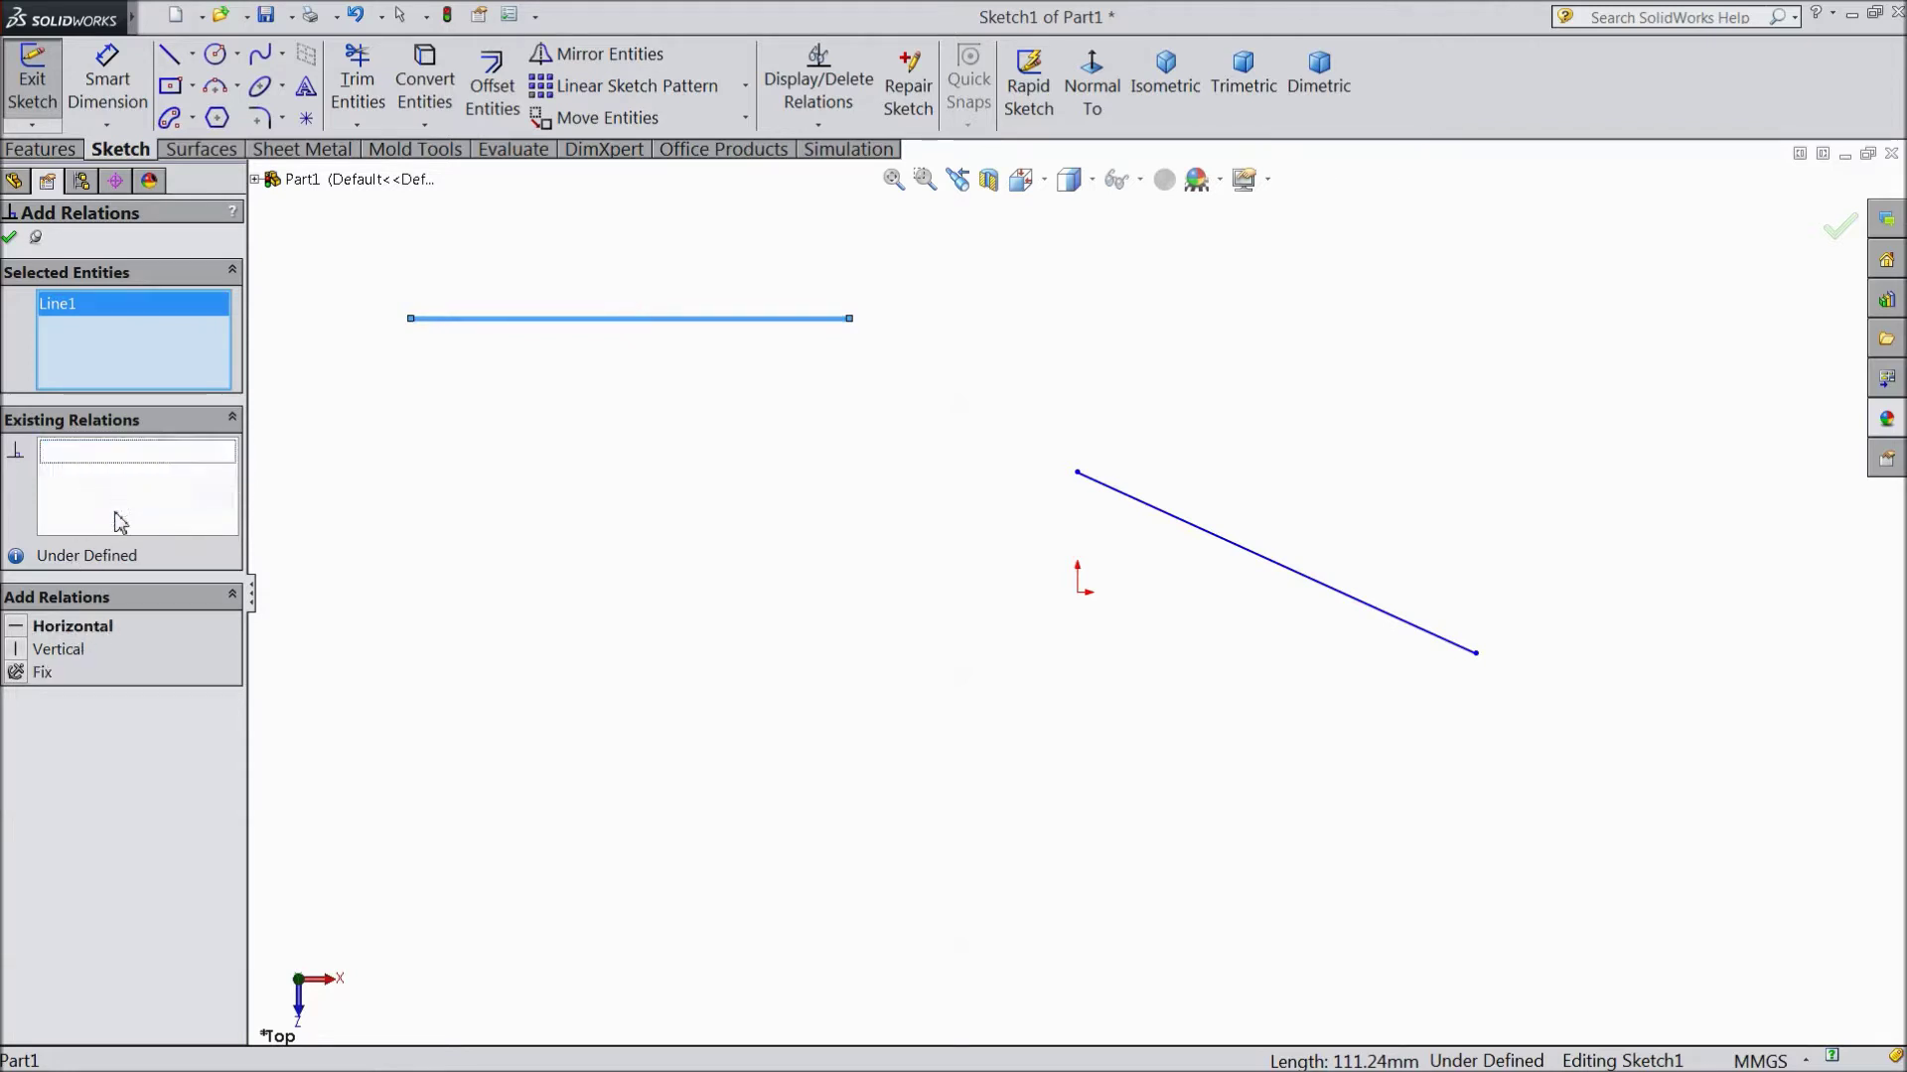
click(58, 649)
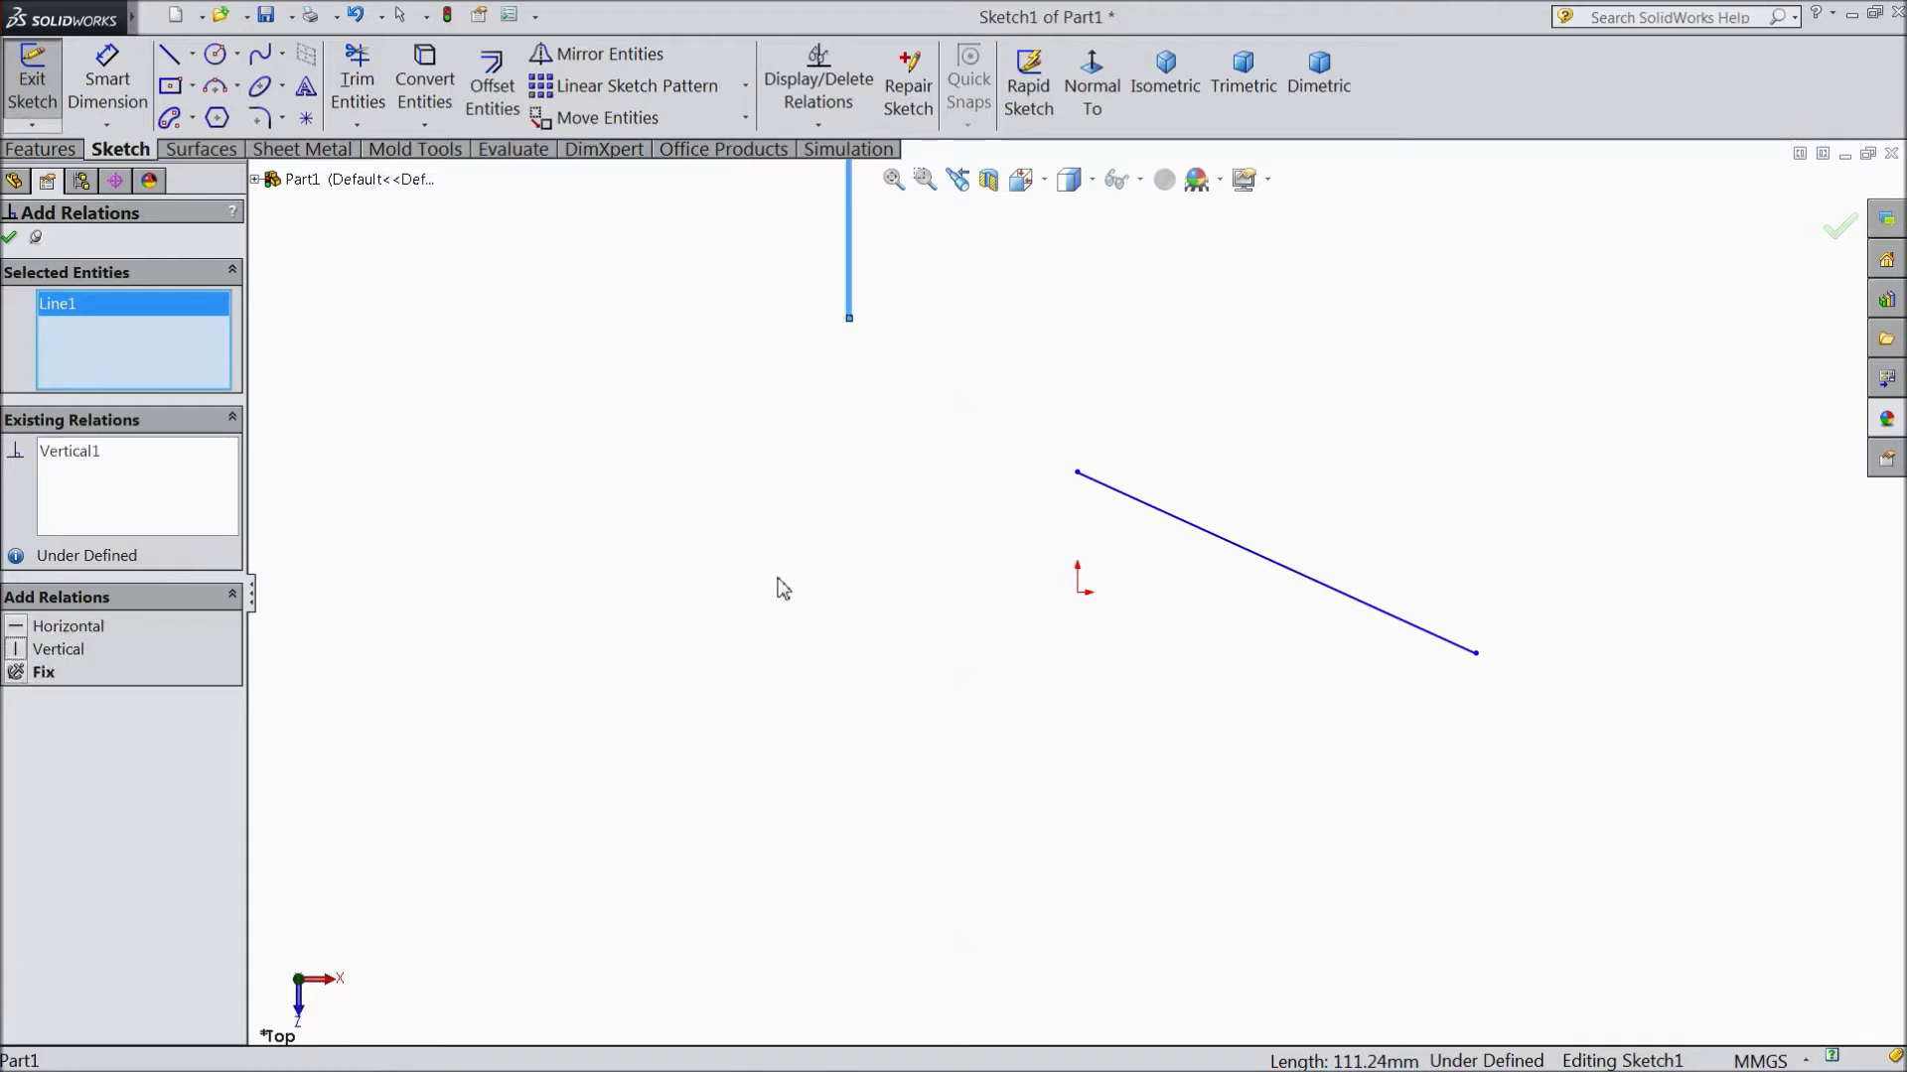
key(f)
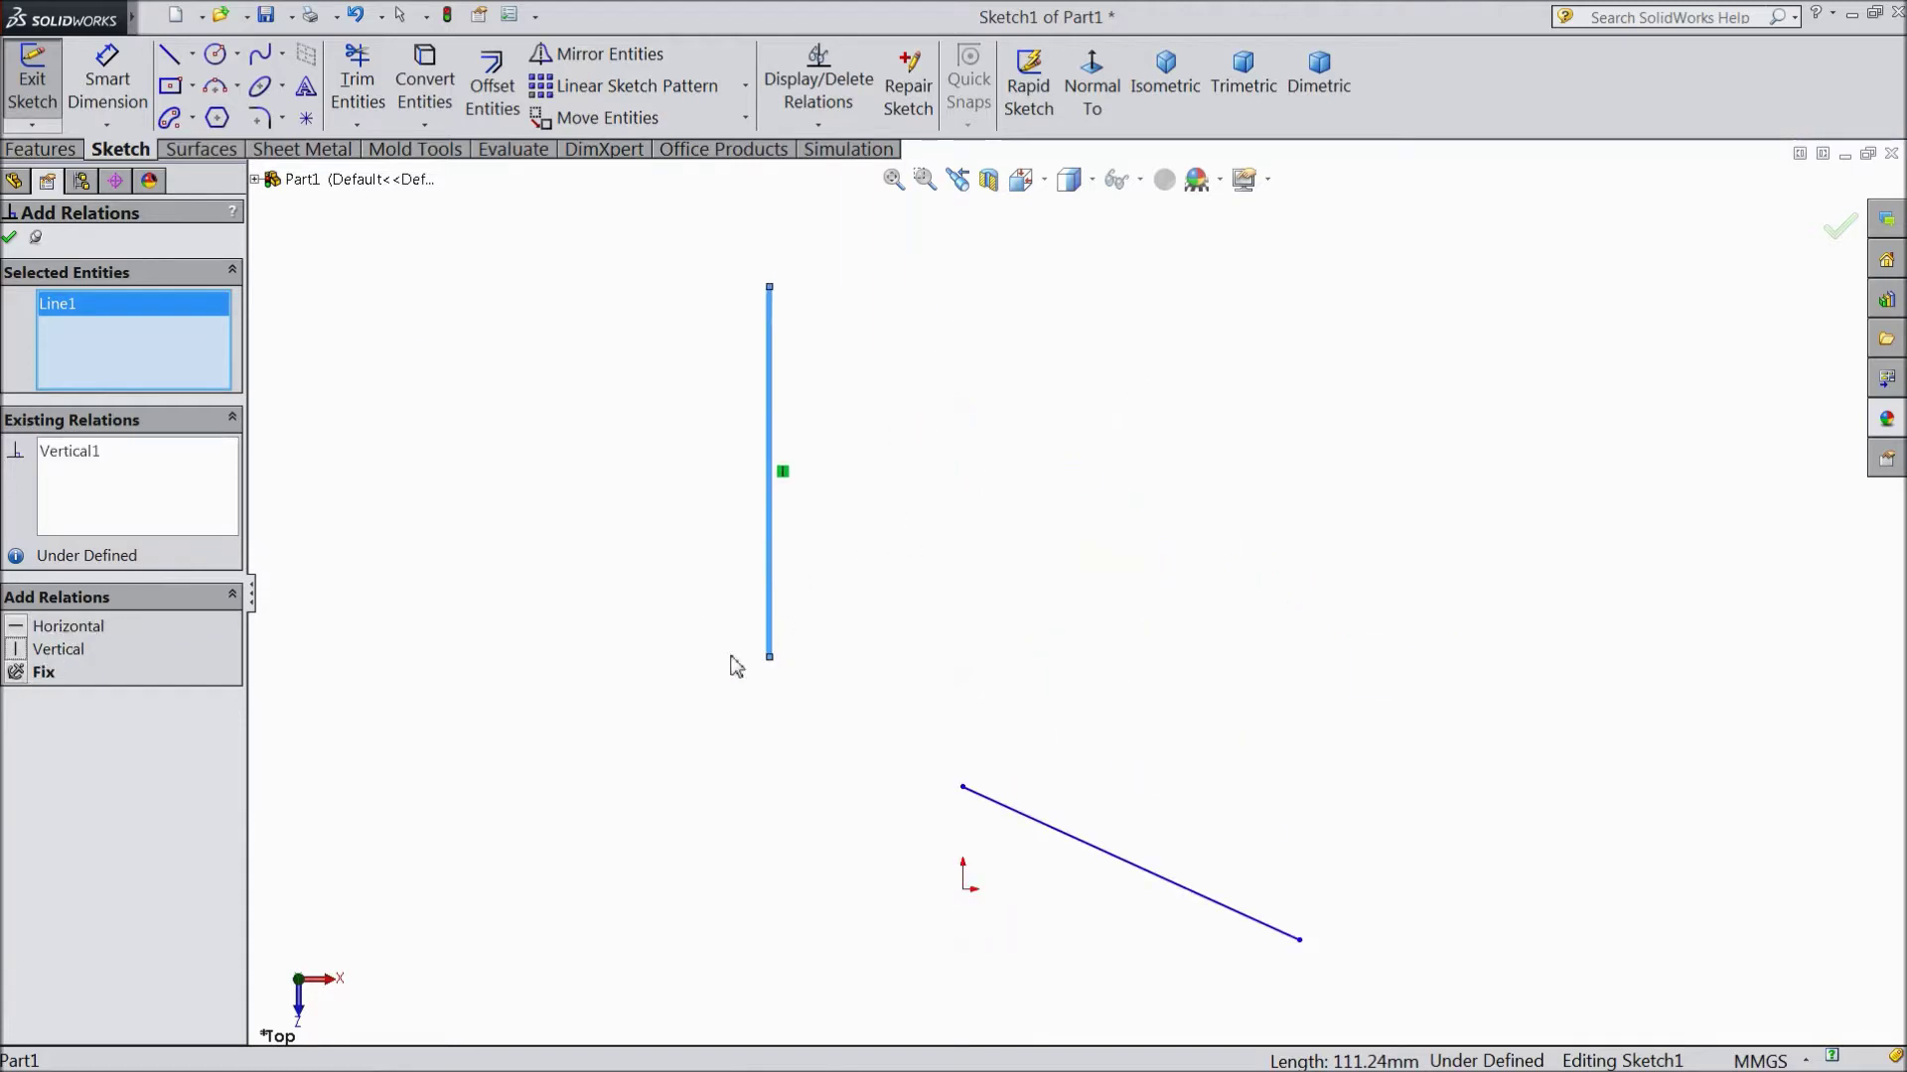
click(10, 237)
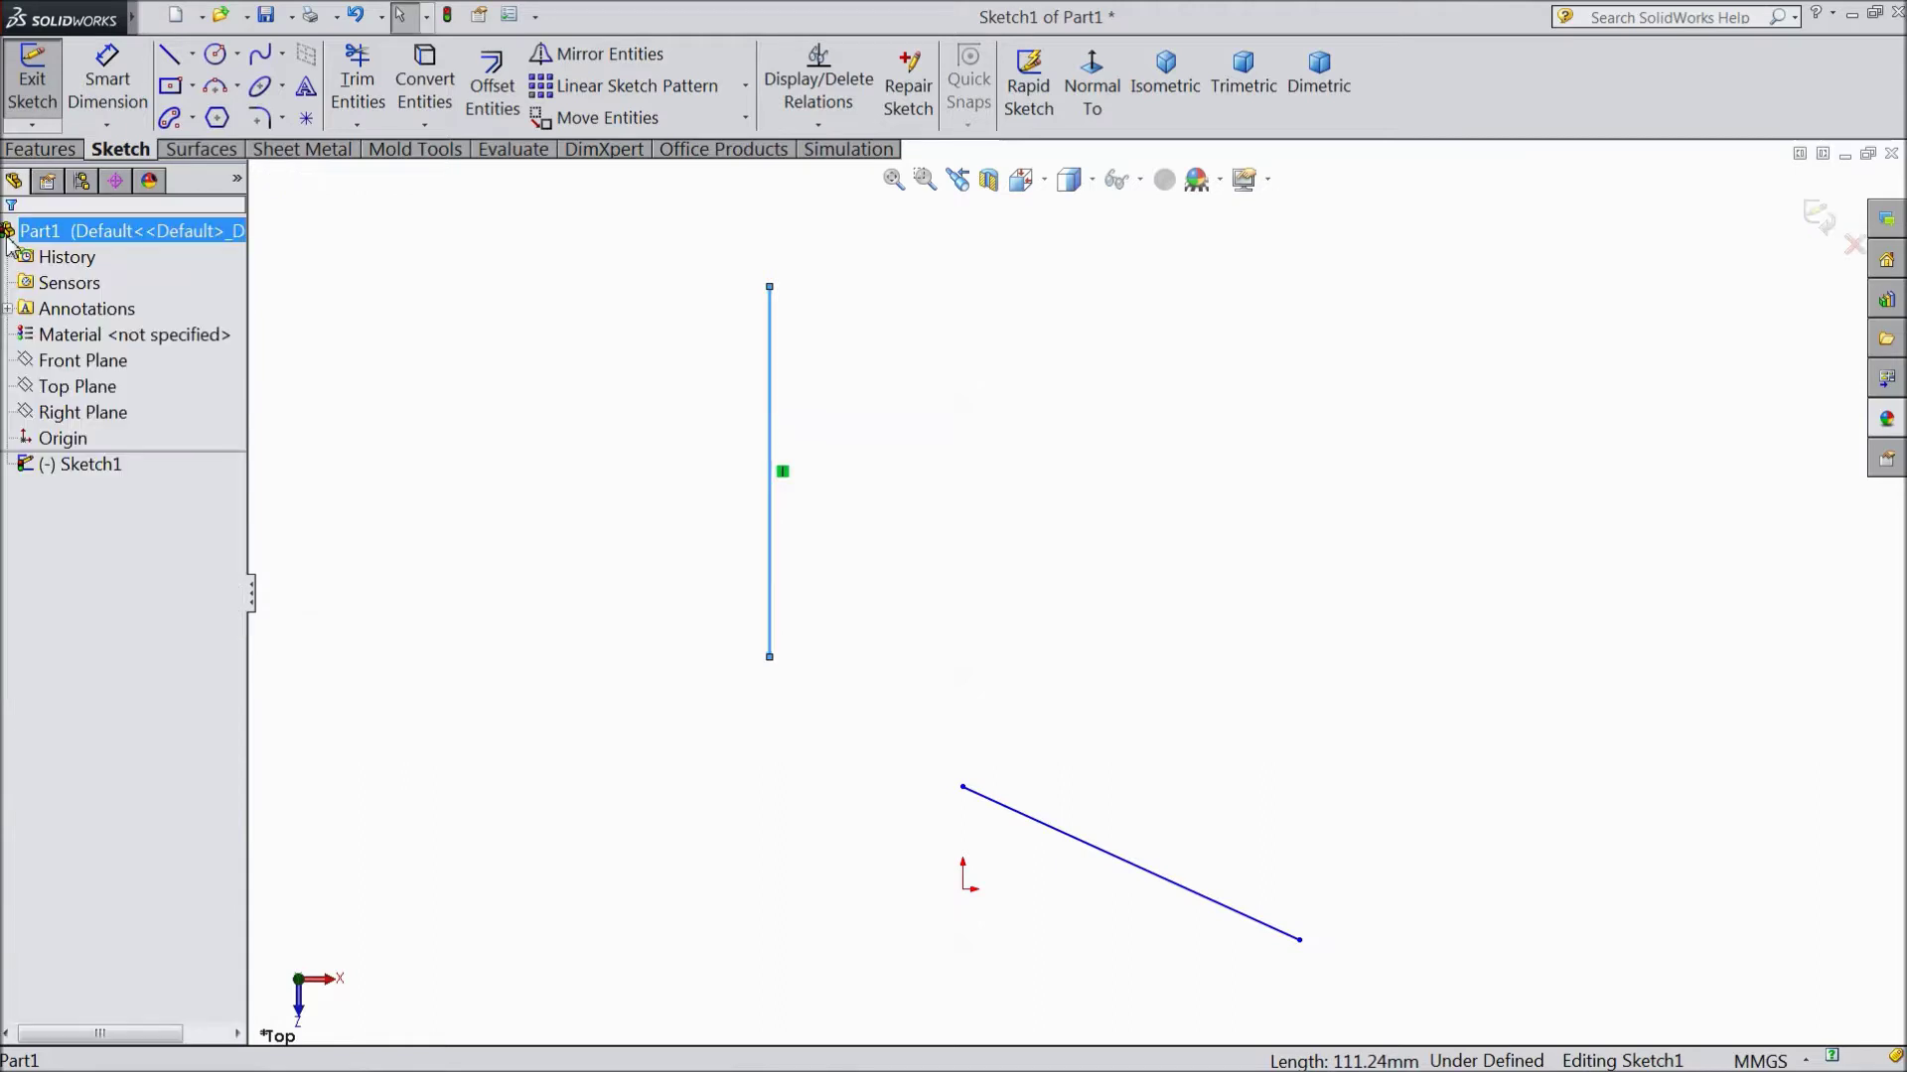
scroll(801, 483, down, 2)
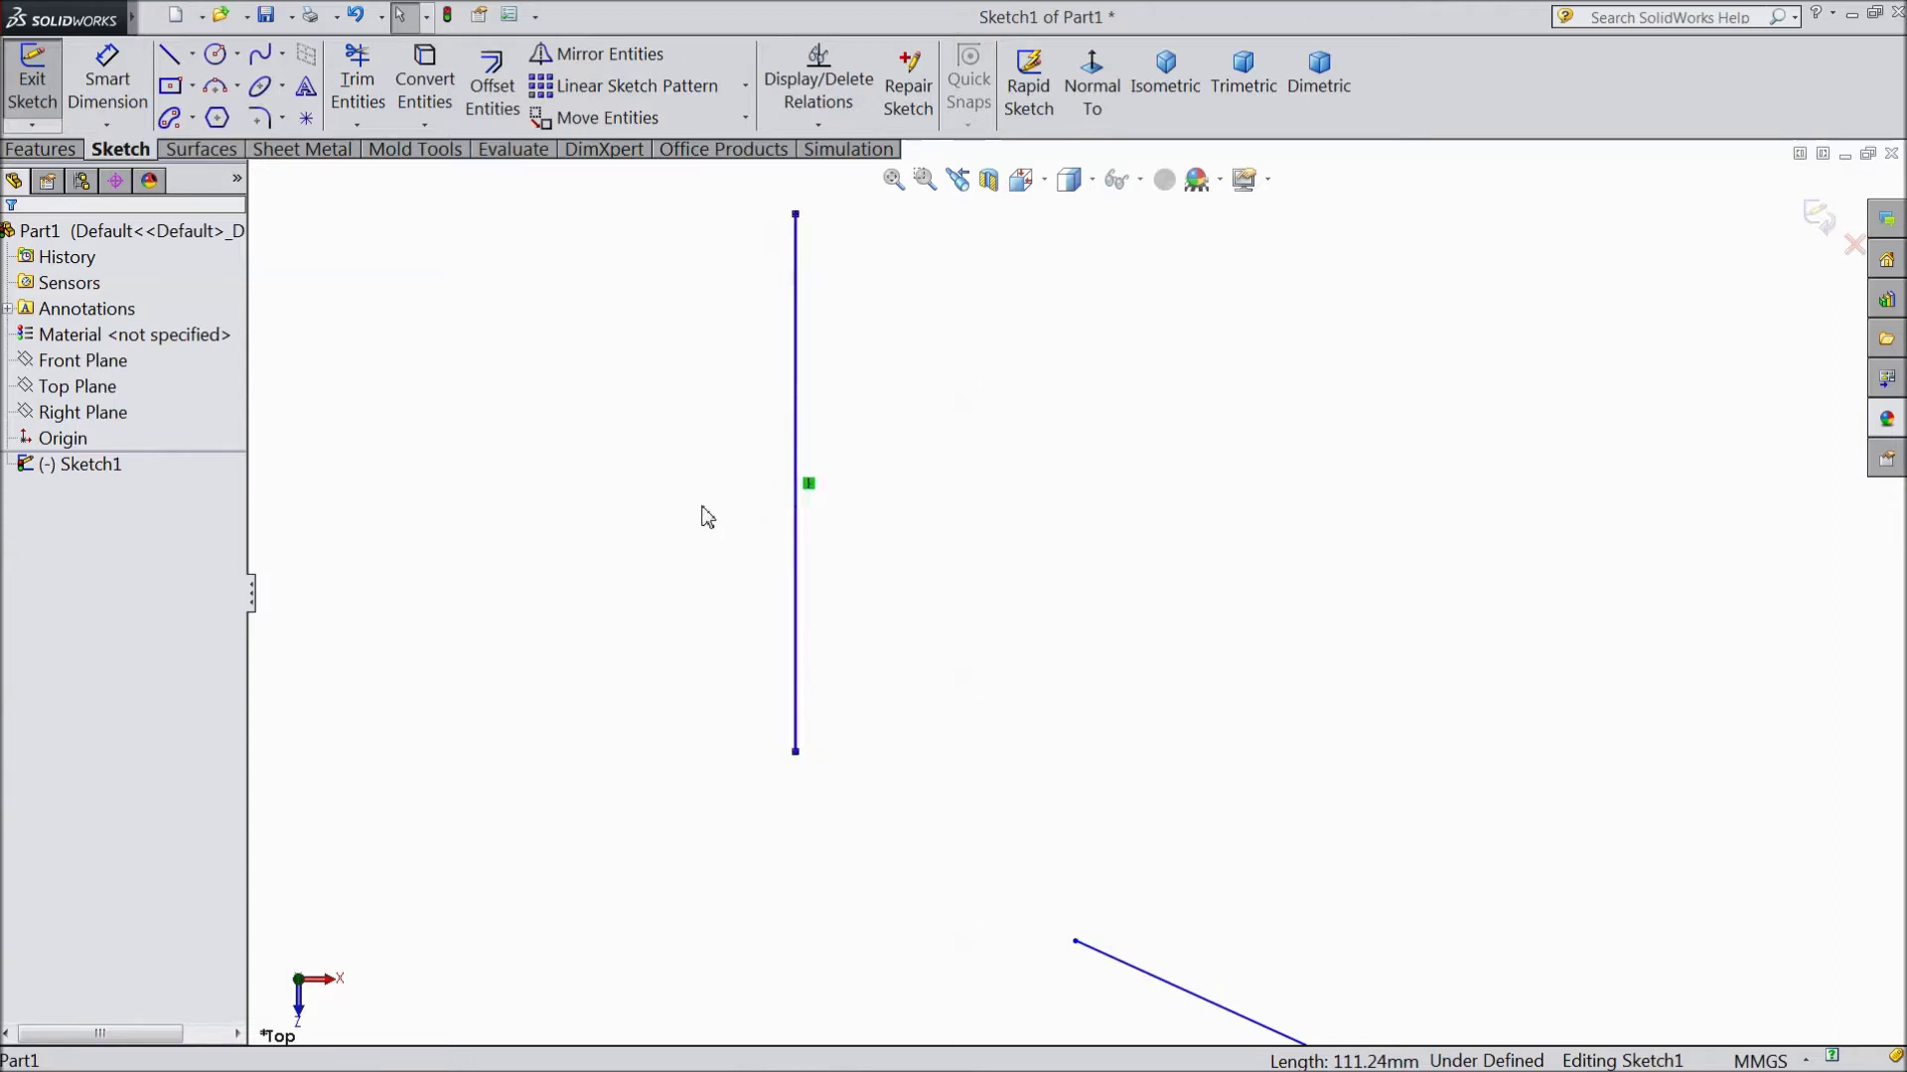
key(z)
scroll(1137, 844, down, 2)
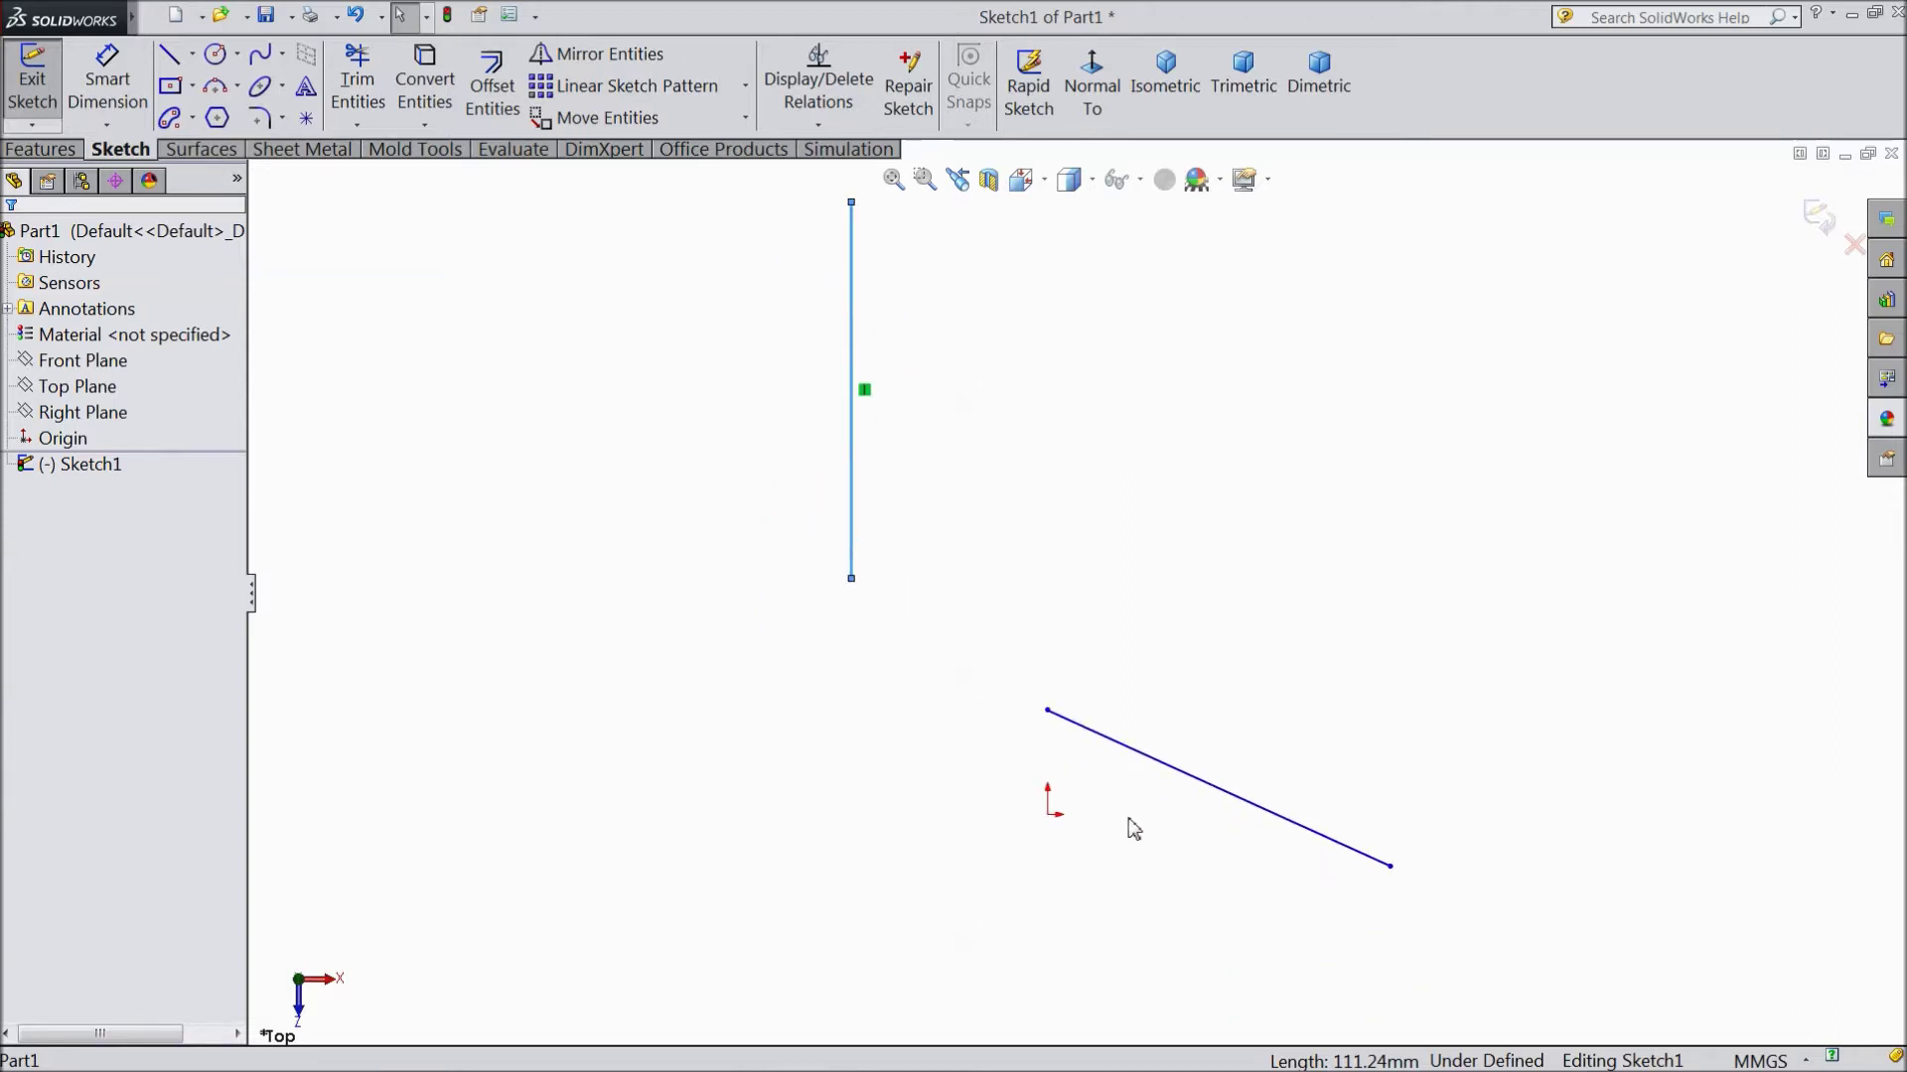
click(1160, 773)
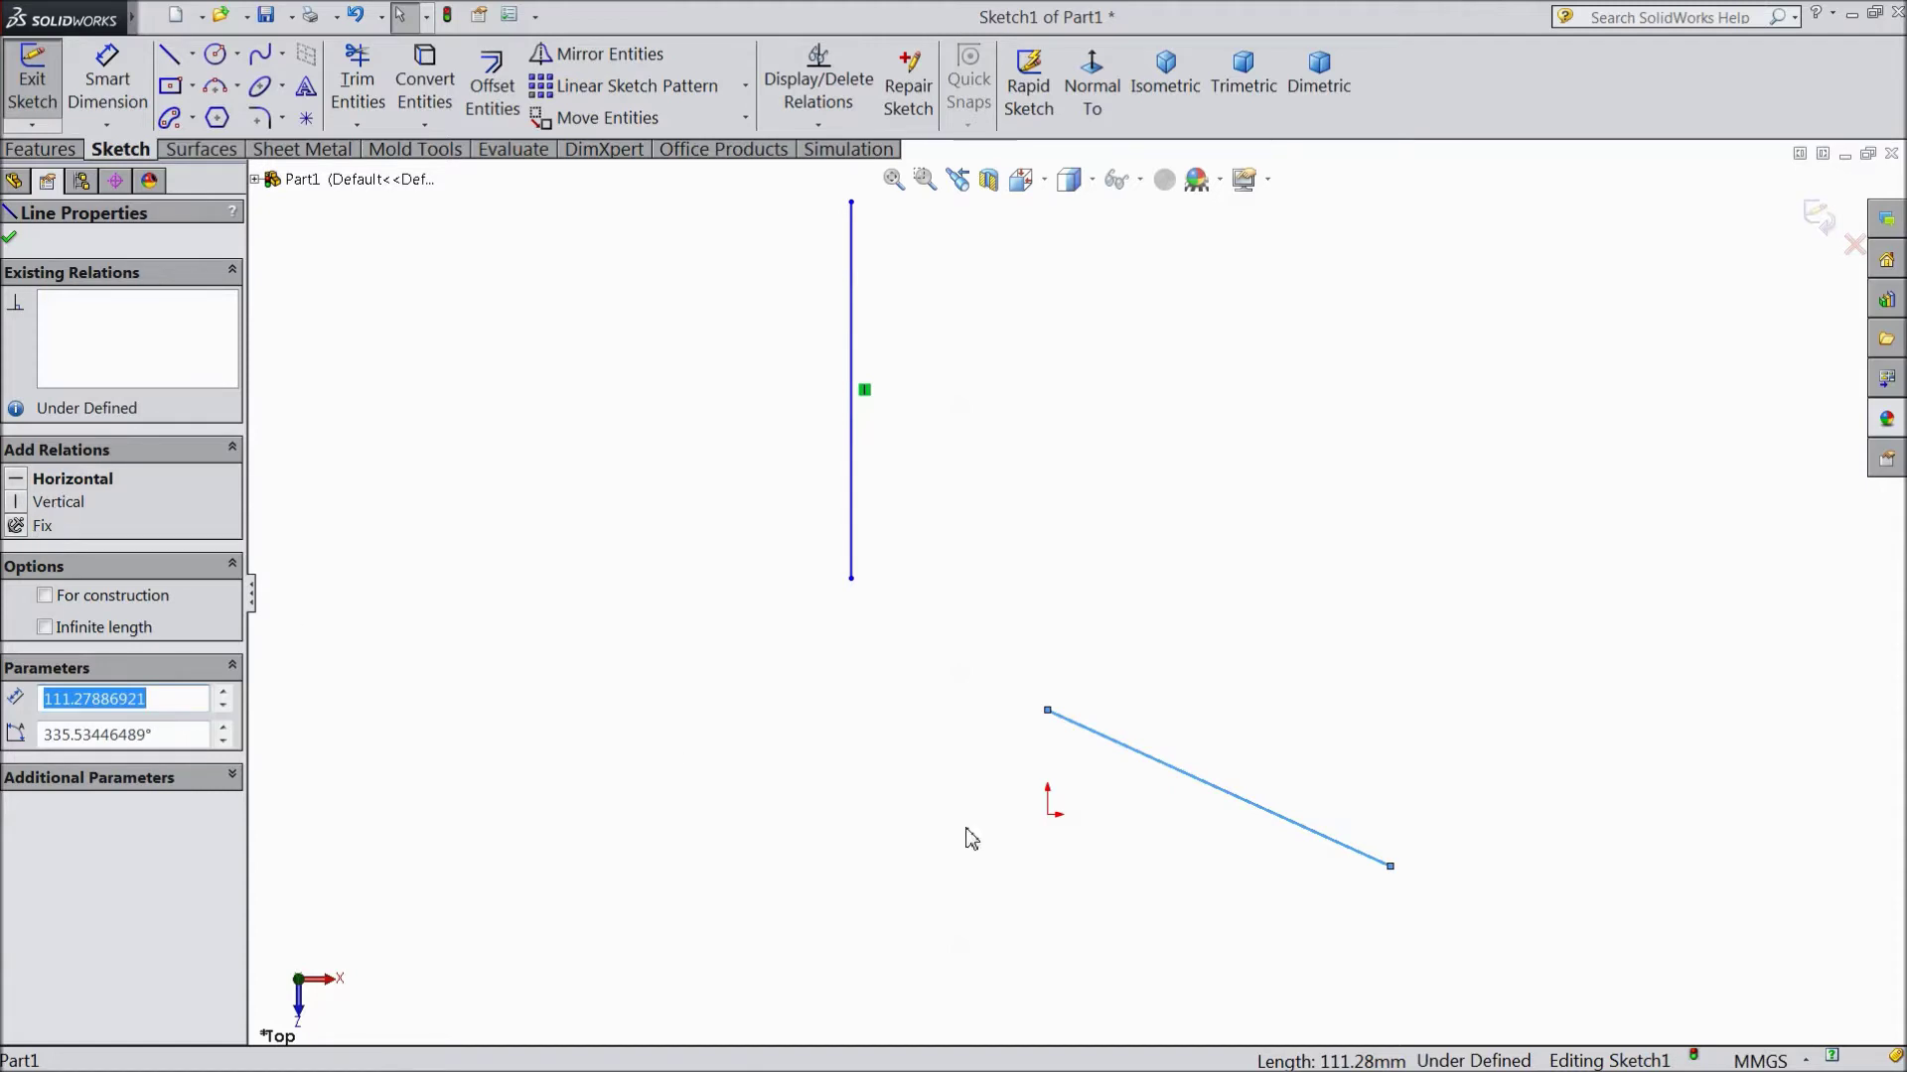
click(508, 495)
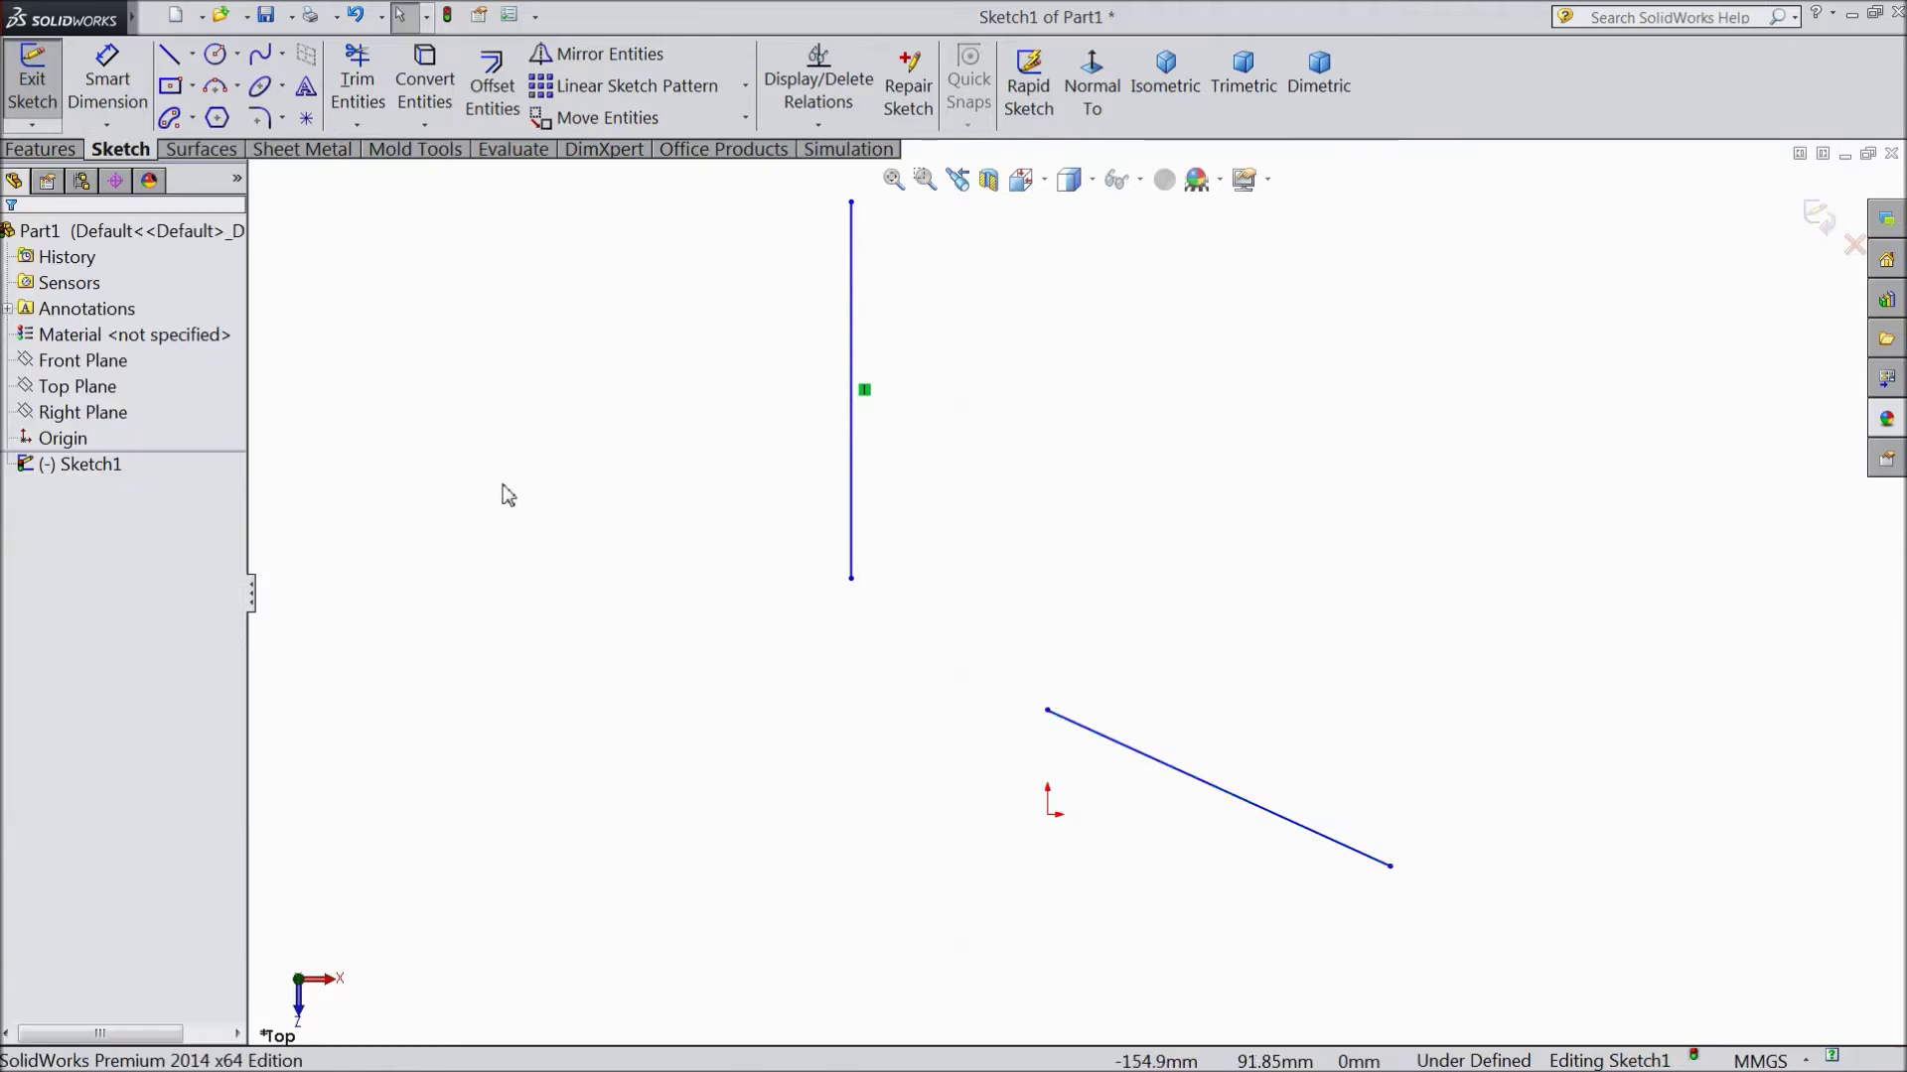
Merge the sloped line's upper-left endpoint with the vertical line's bottom endpoint into one corner
click(1050, 713)
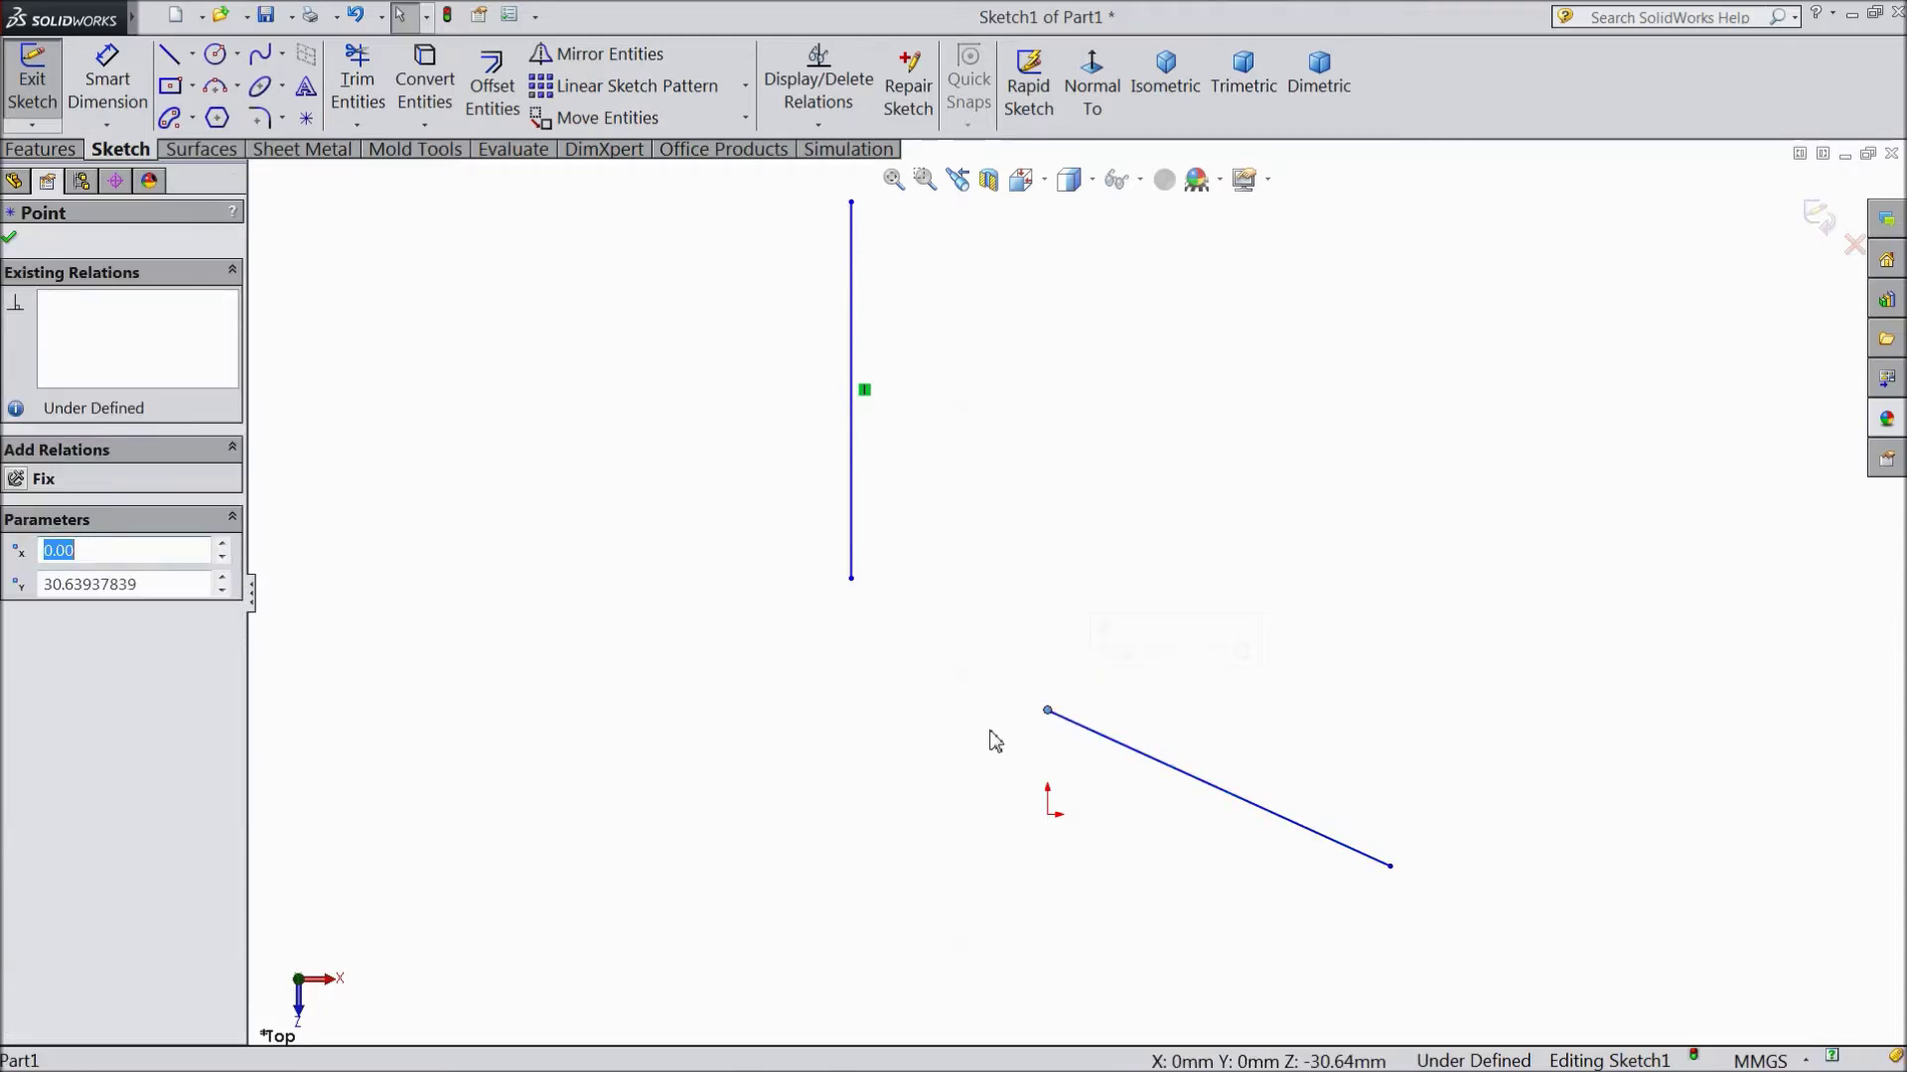
ctrl+click(852, 579)
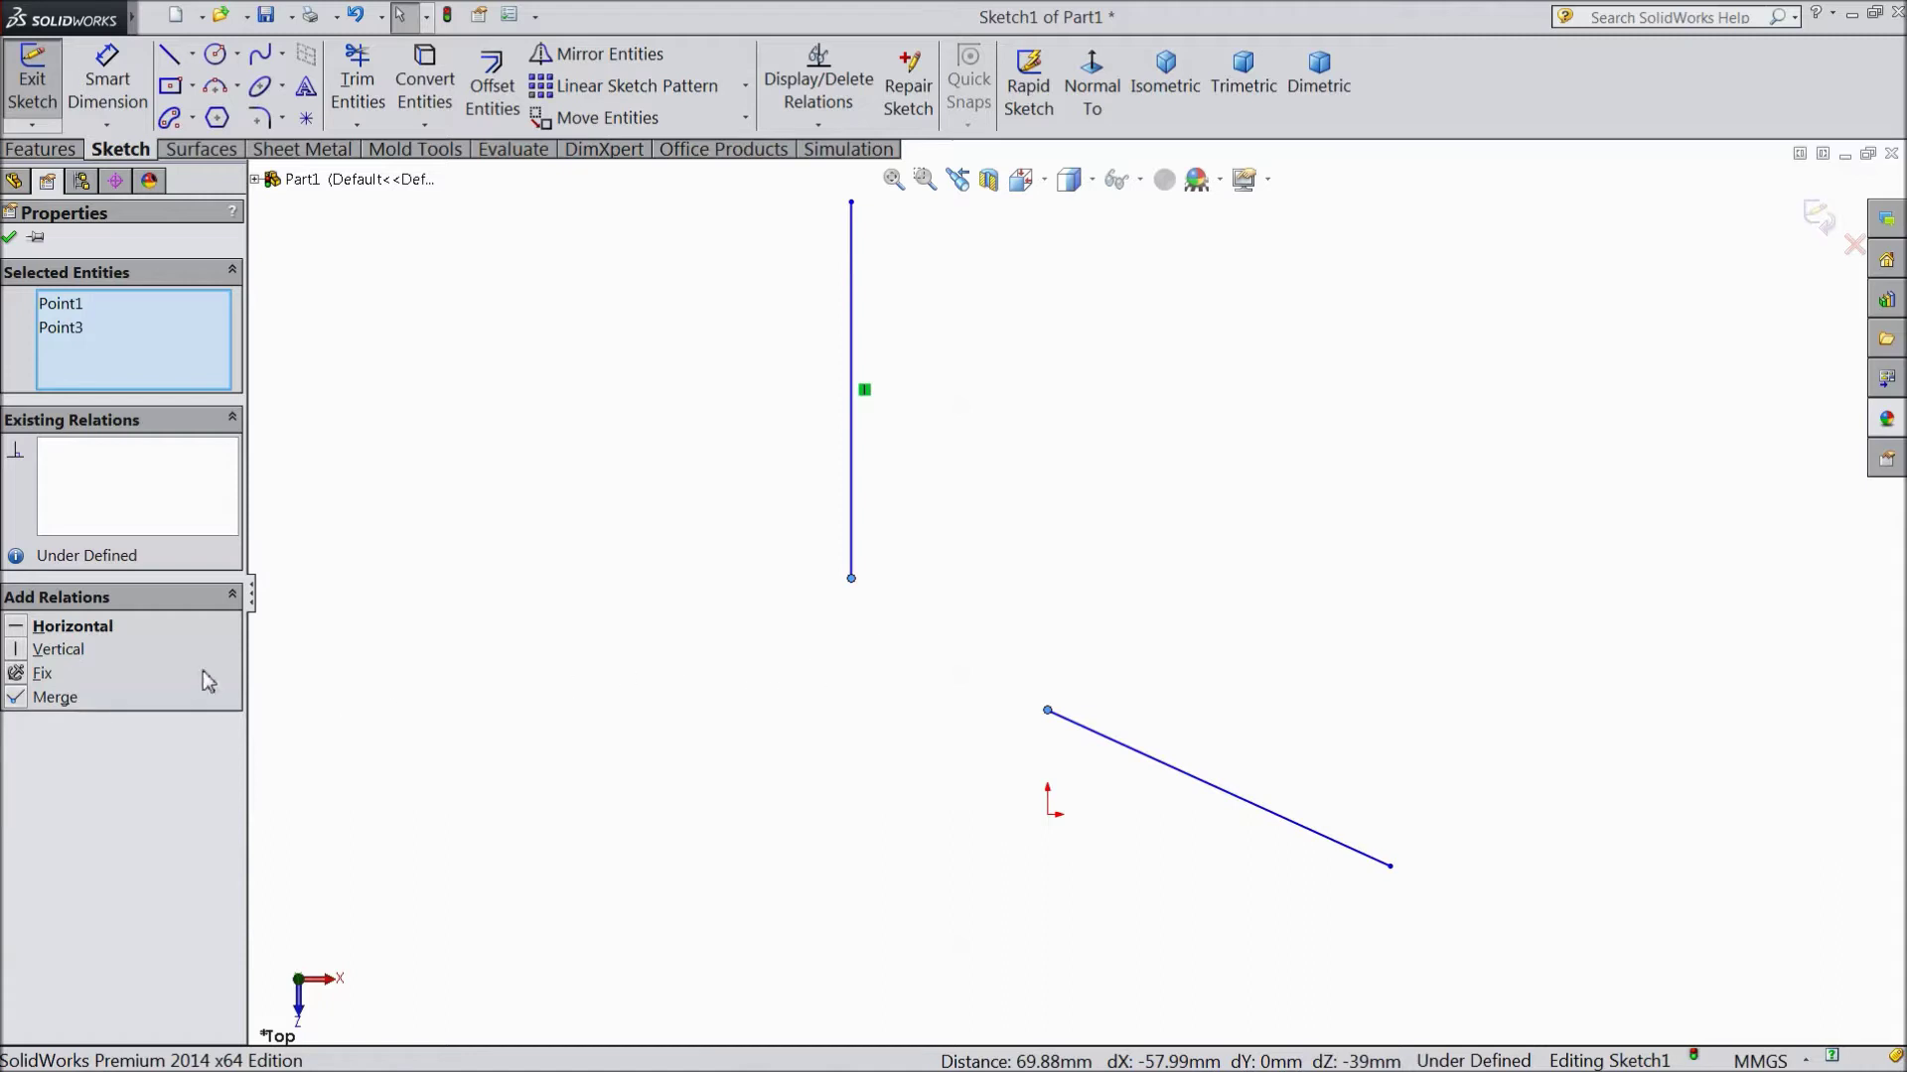
click(15, 698)
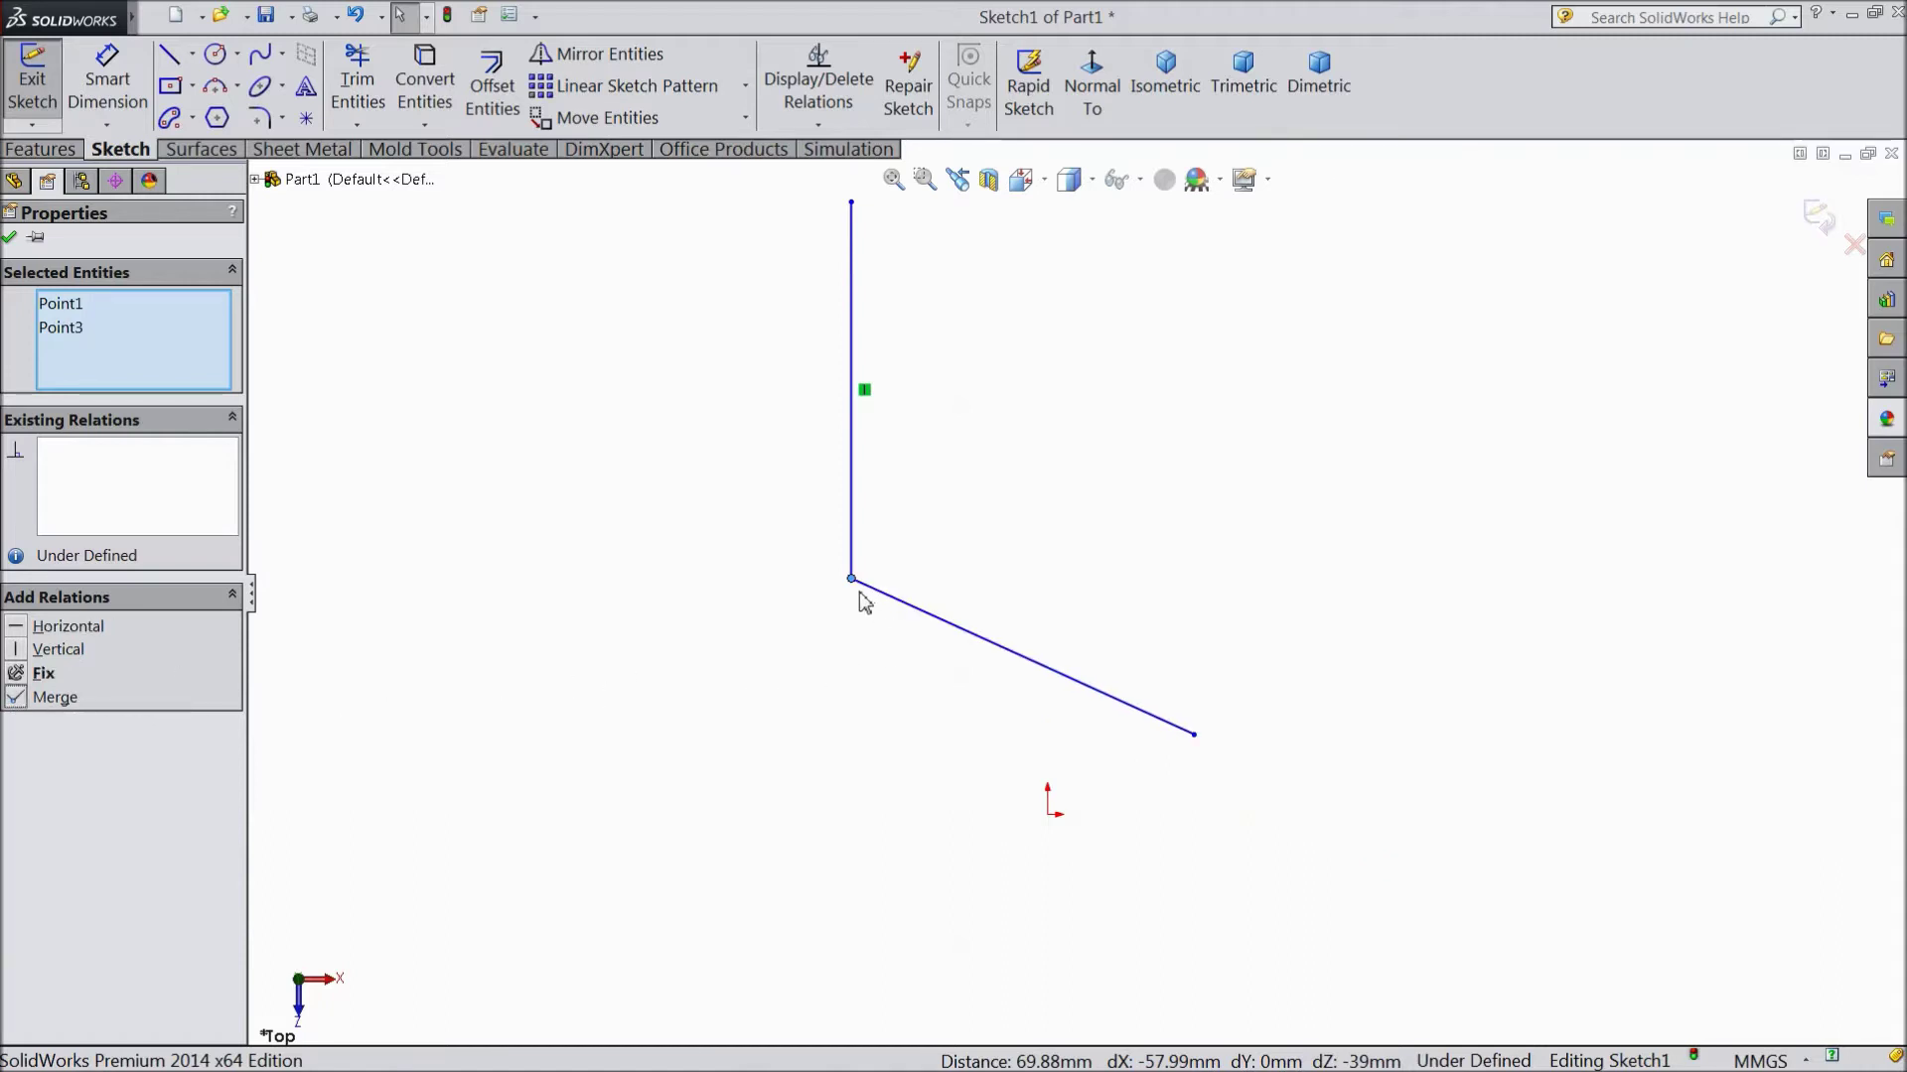
scroll(856, 591, down, 1)
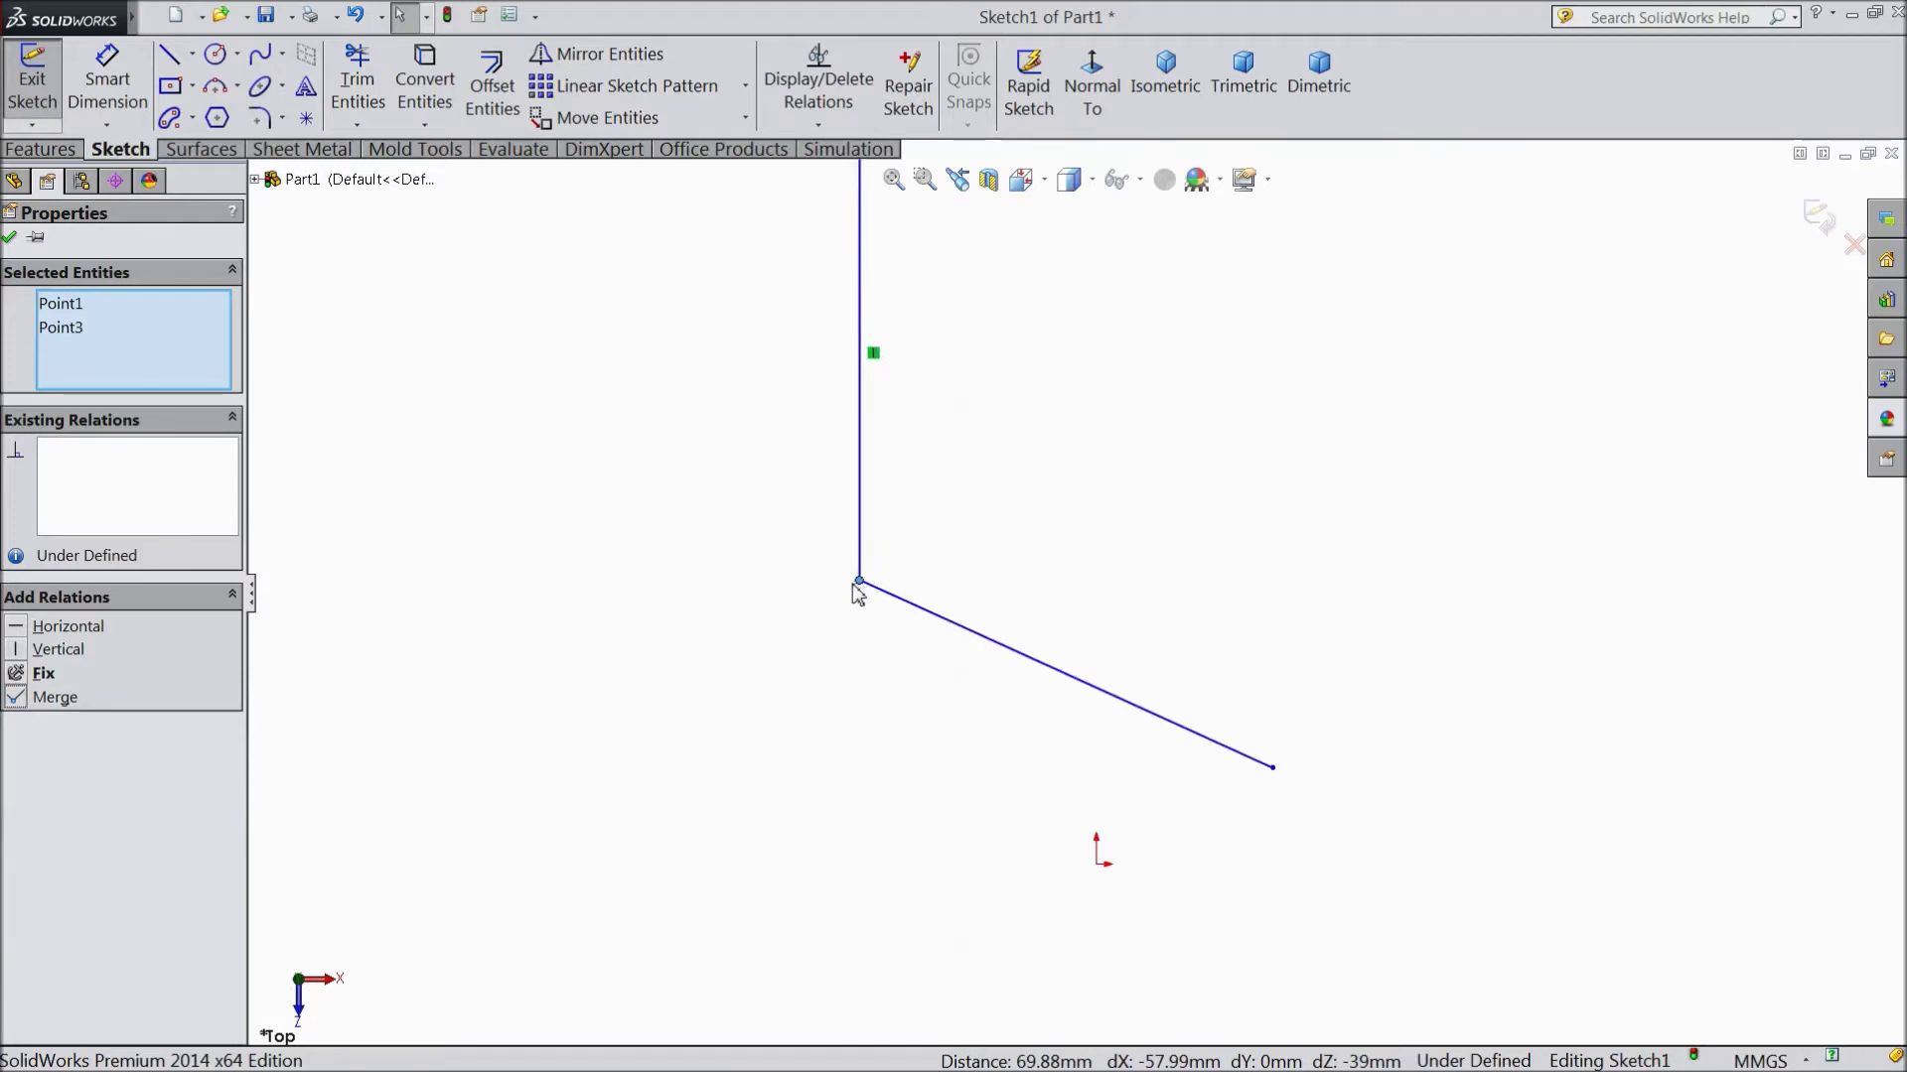
click(10, 238)
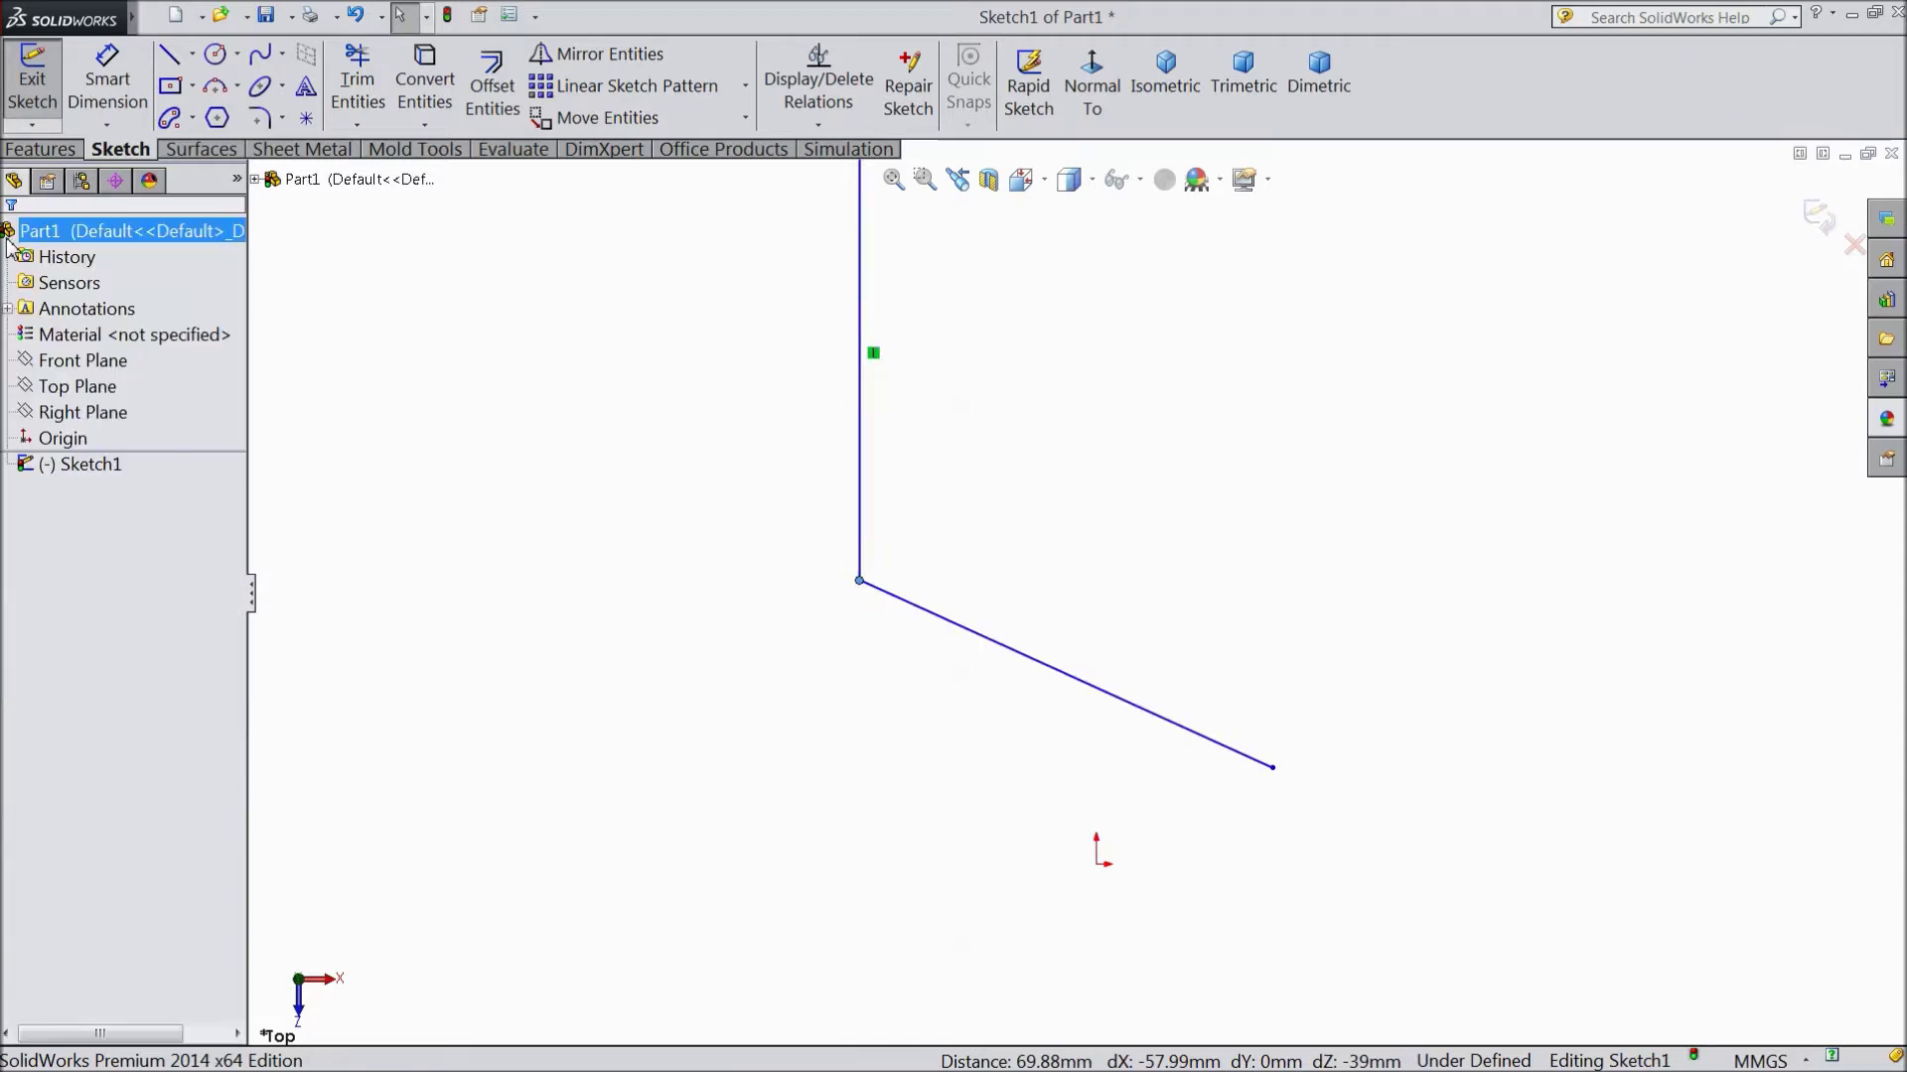
click(858, 583)
click(798, 623)
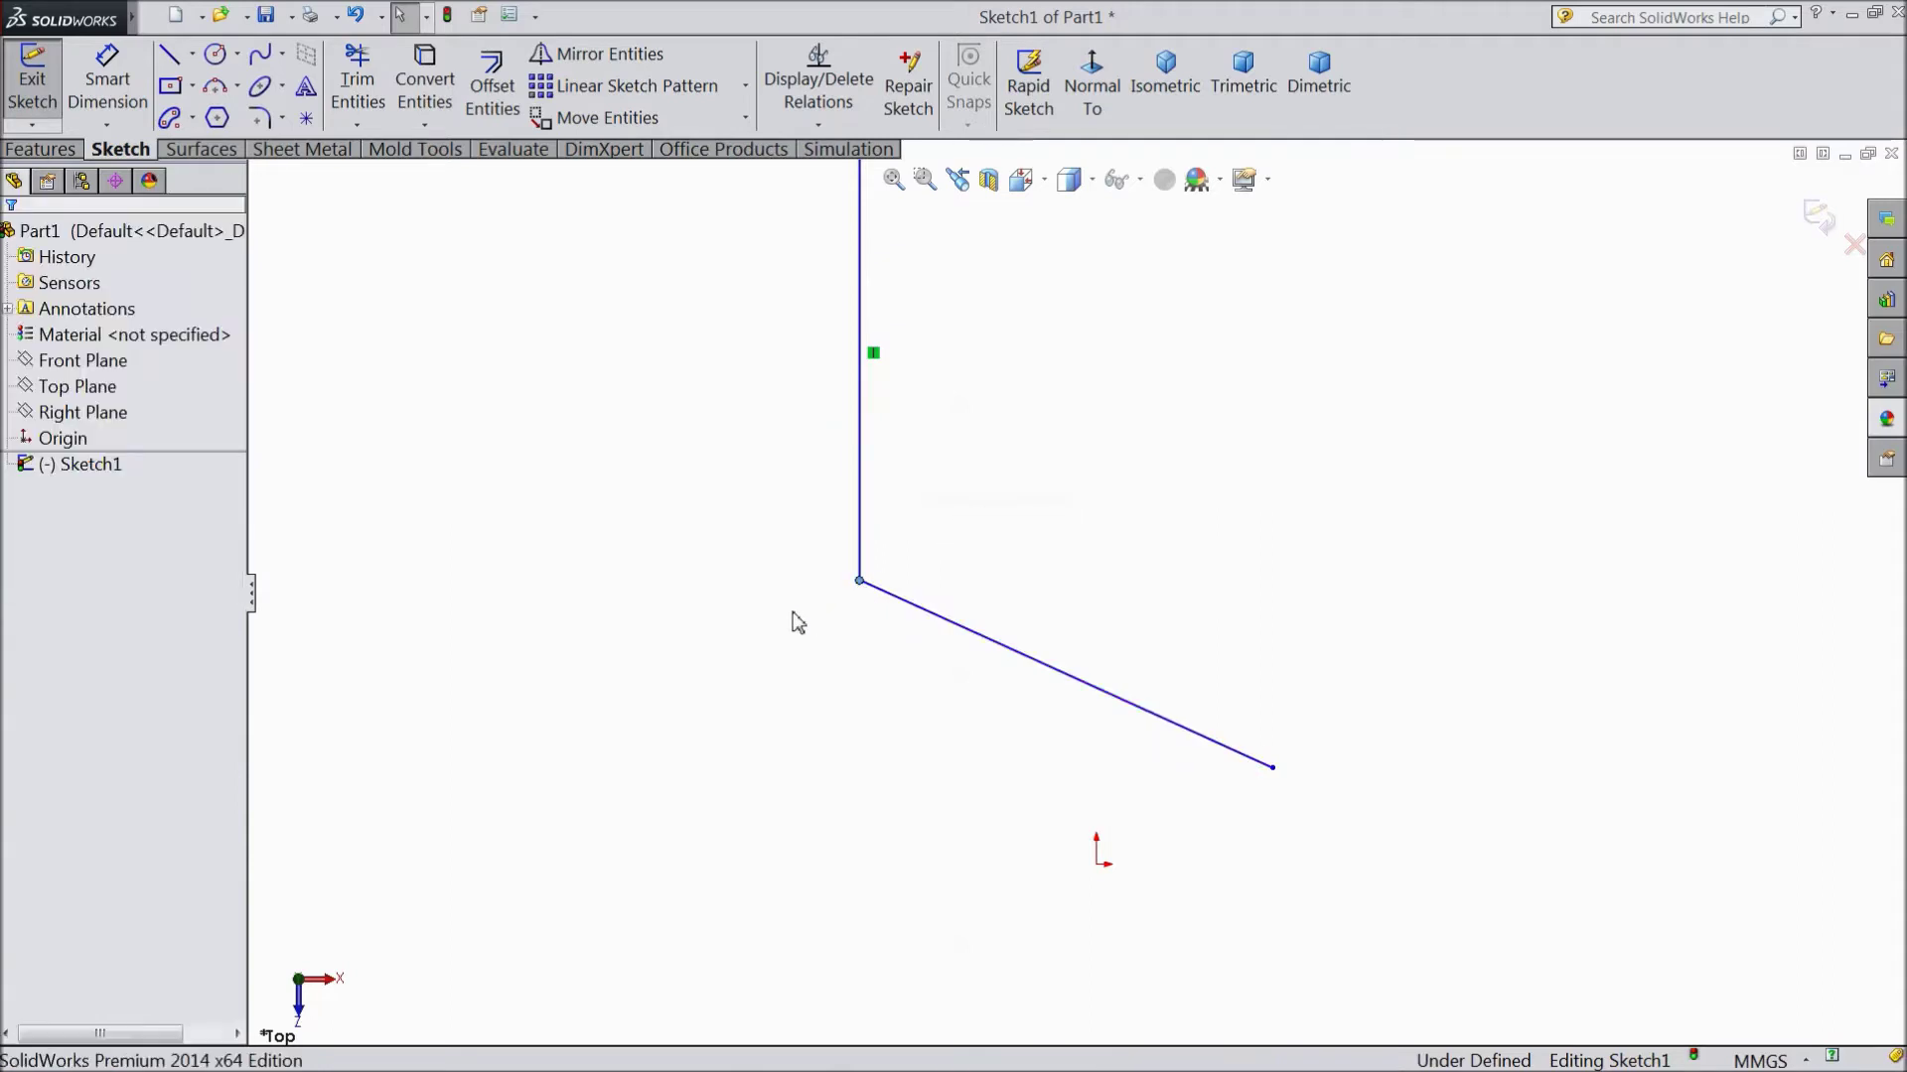
click(1118, 189)
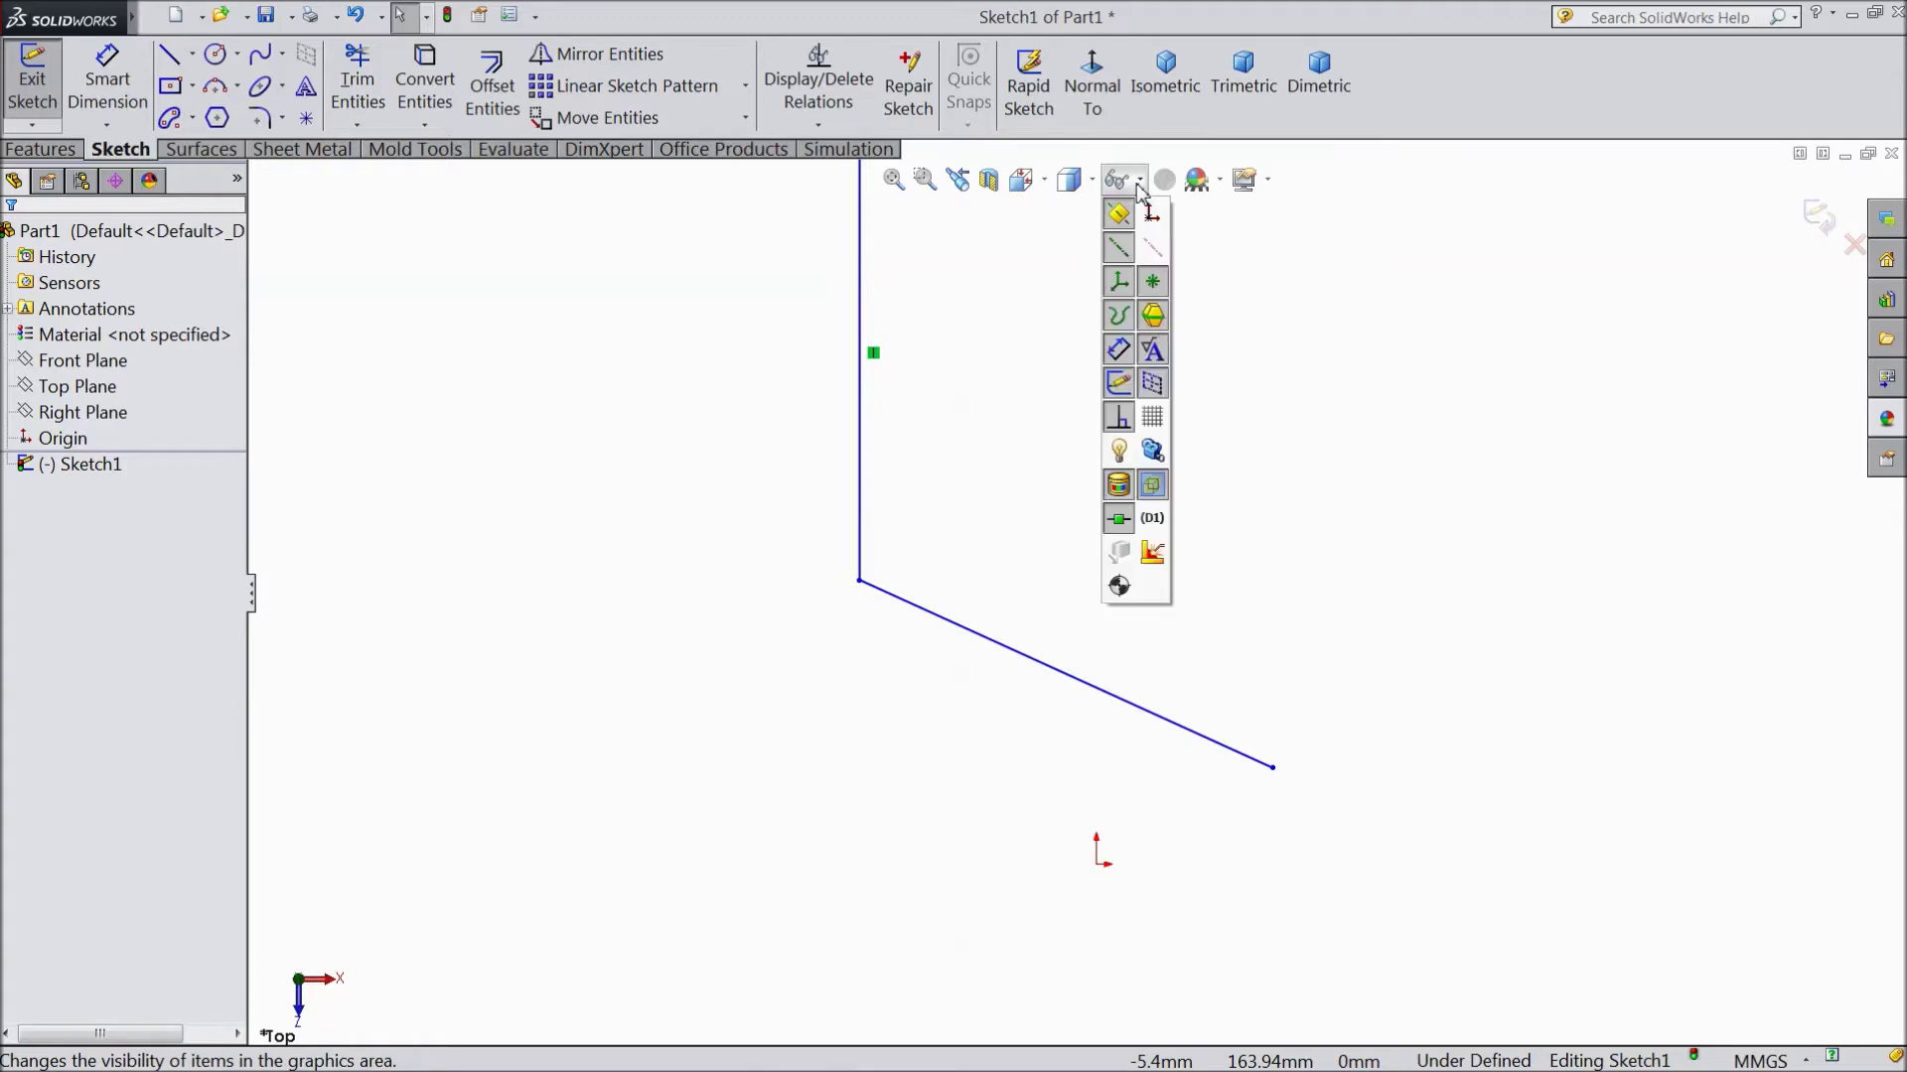
click(1120, 419)
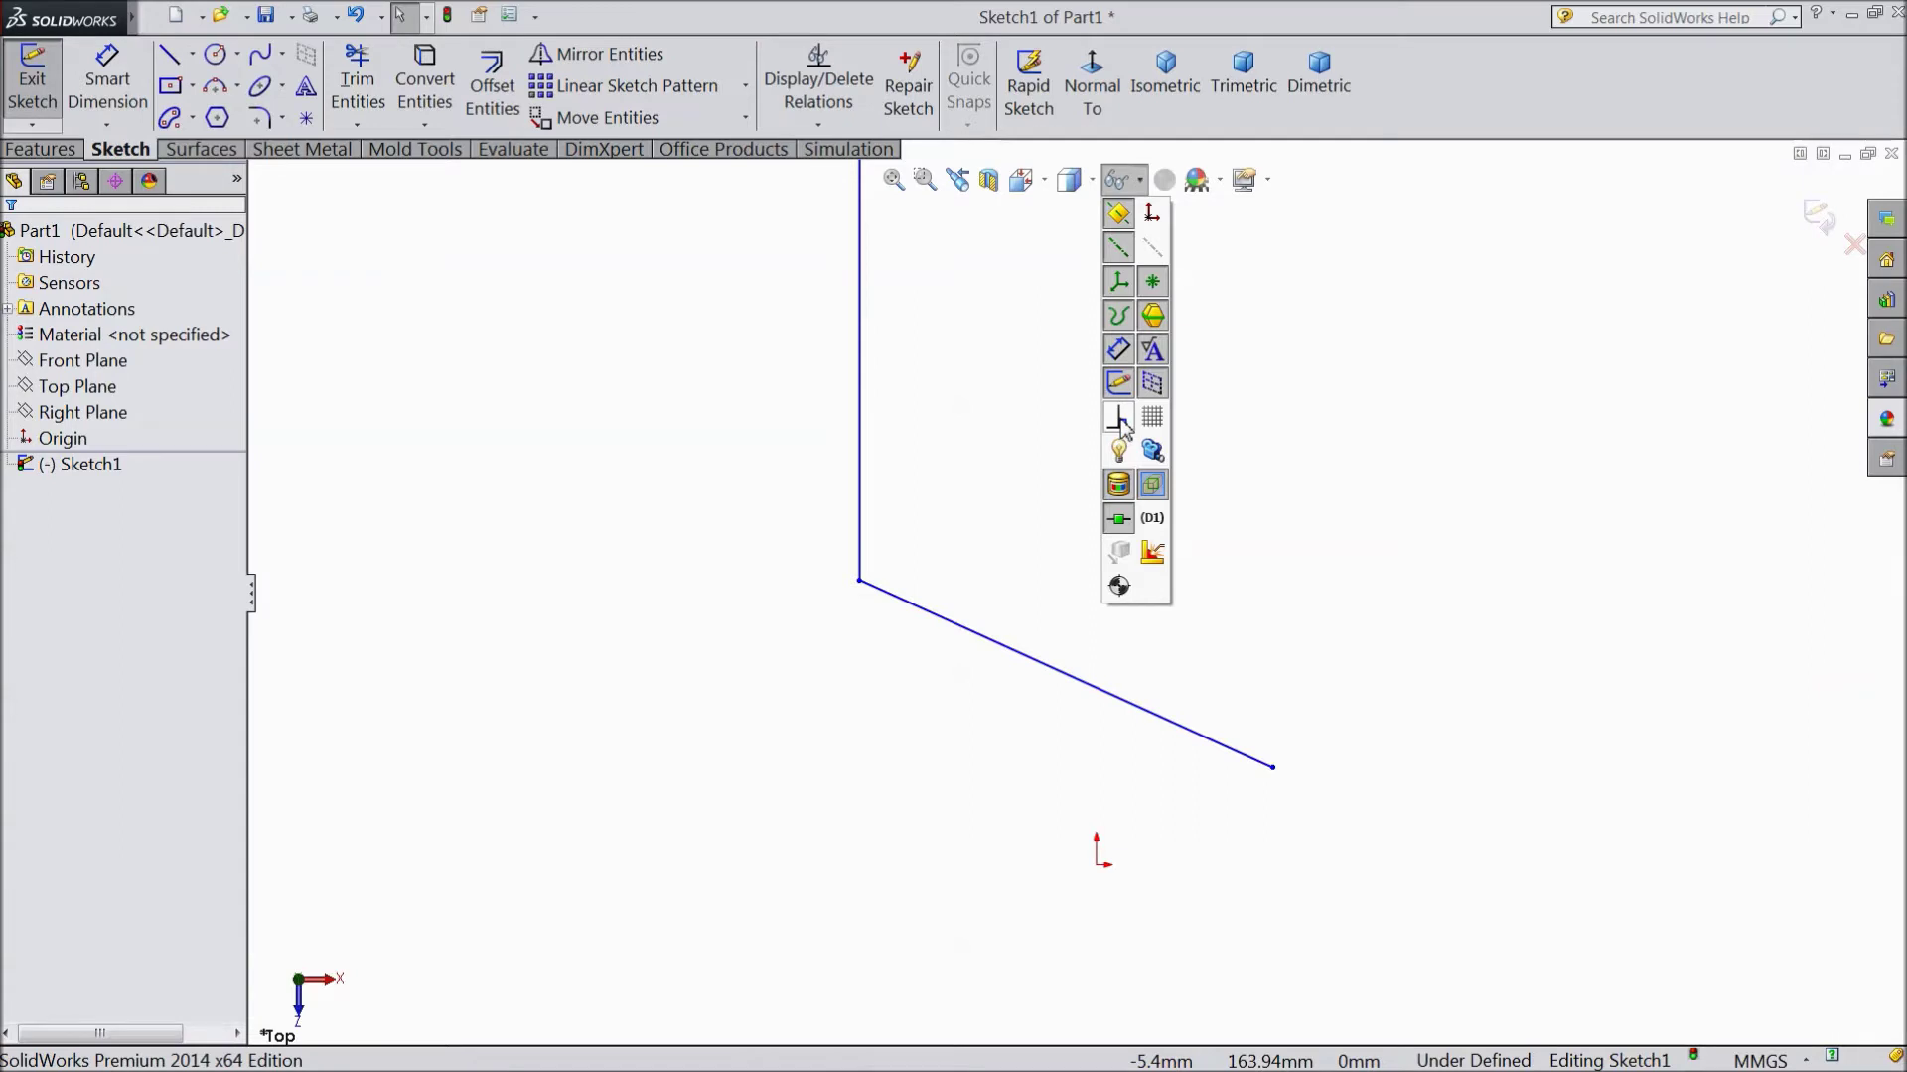
click(1122, 425)
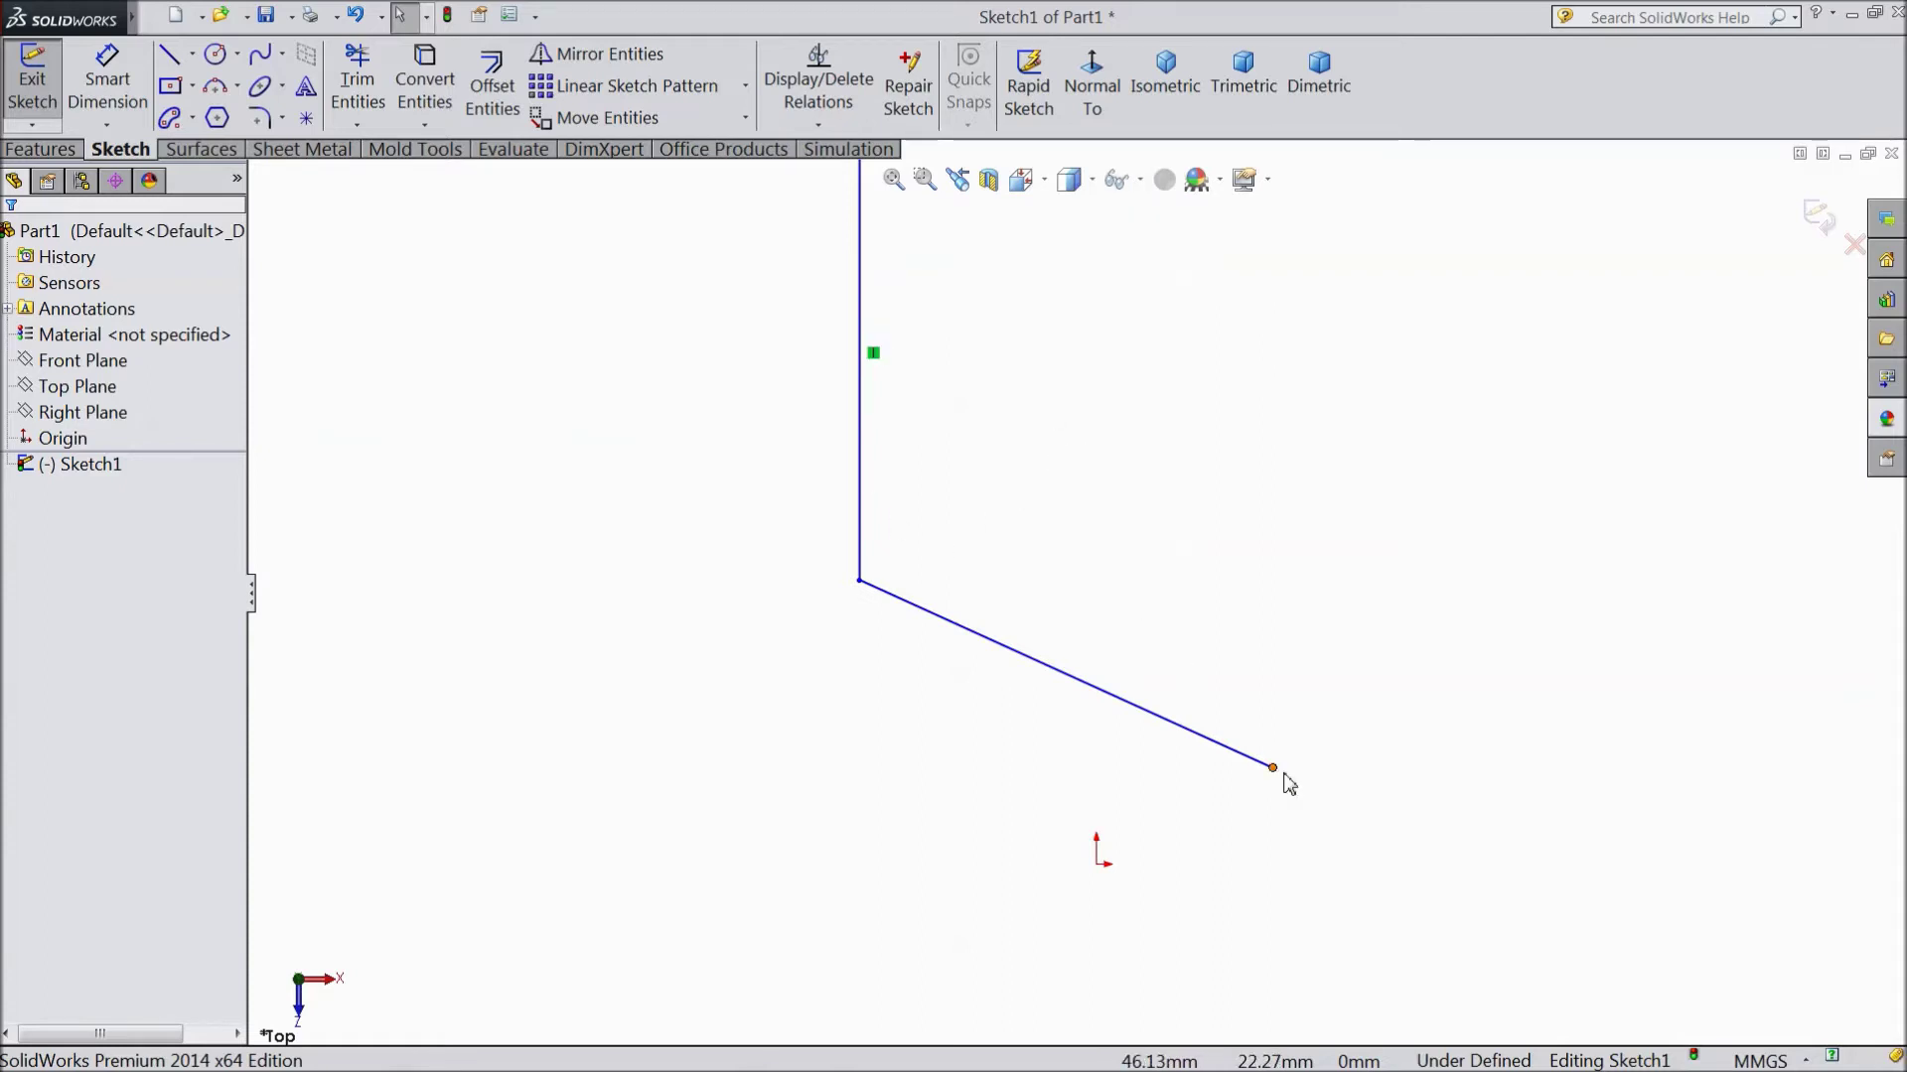
Make the sloped line's free endpoint coincident with the sketch origin
drag(1273, 770, 1274, 633)
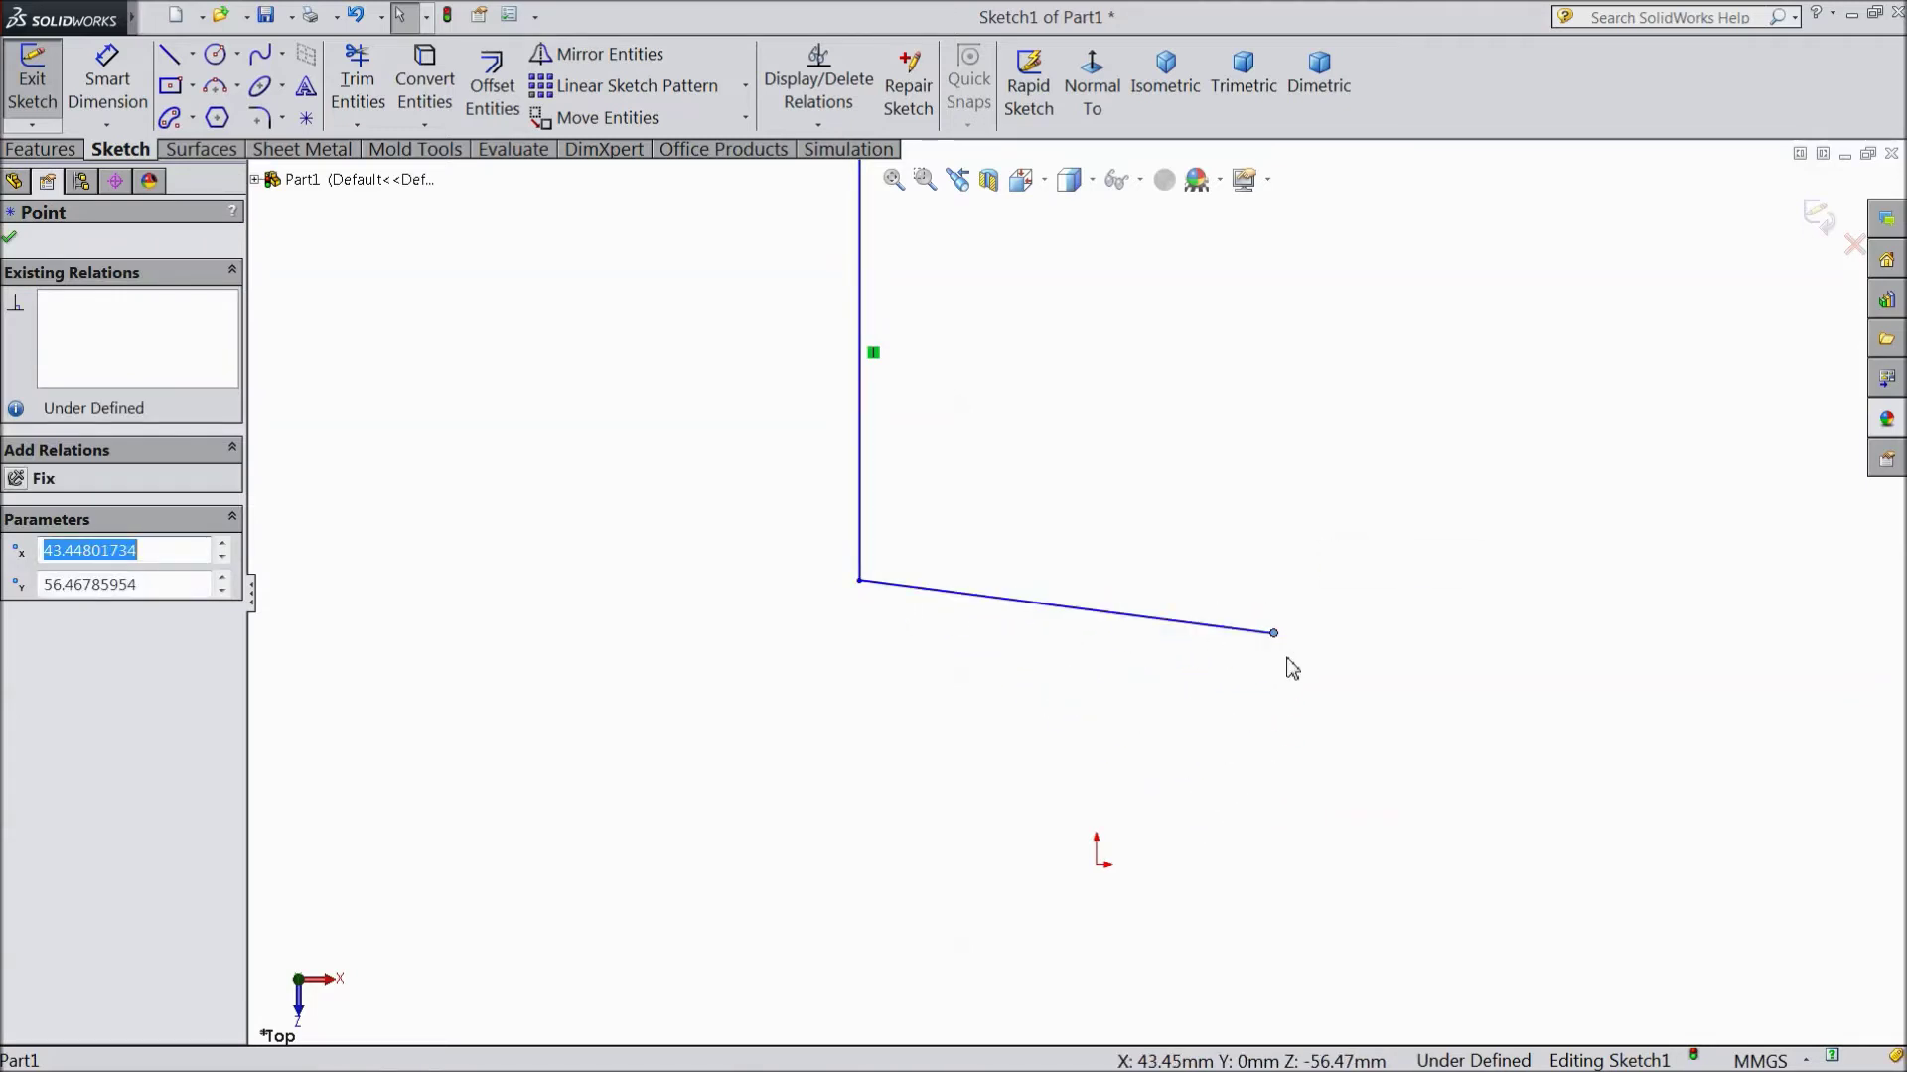
mouse_move(1275, 641)
mouse_down()
mouse_move(824, 817)
mouse_move(702, 909)
mouse_move(1171, 798)
mouse_move(1263, 654)
mouse_up()
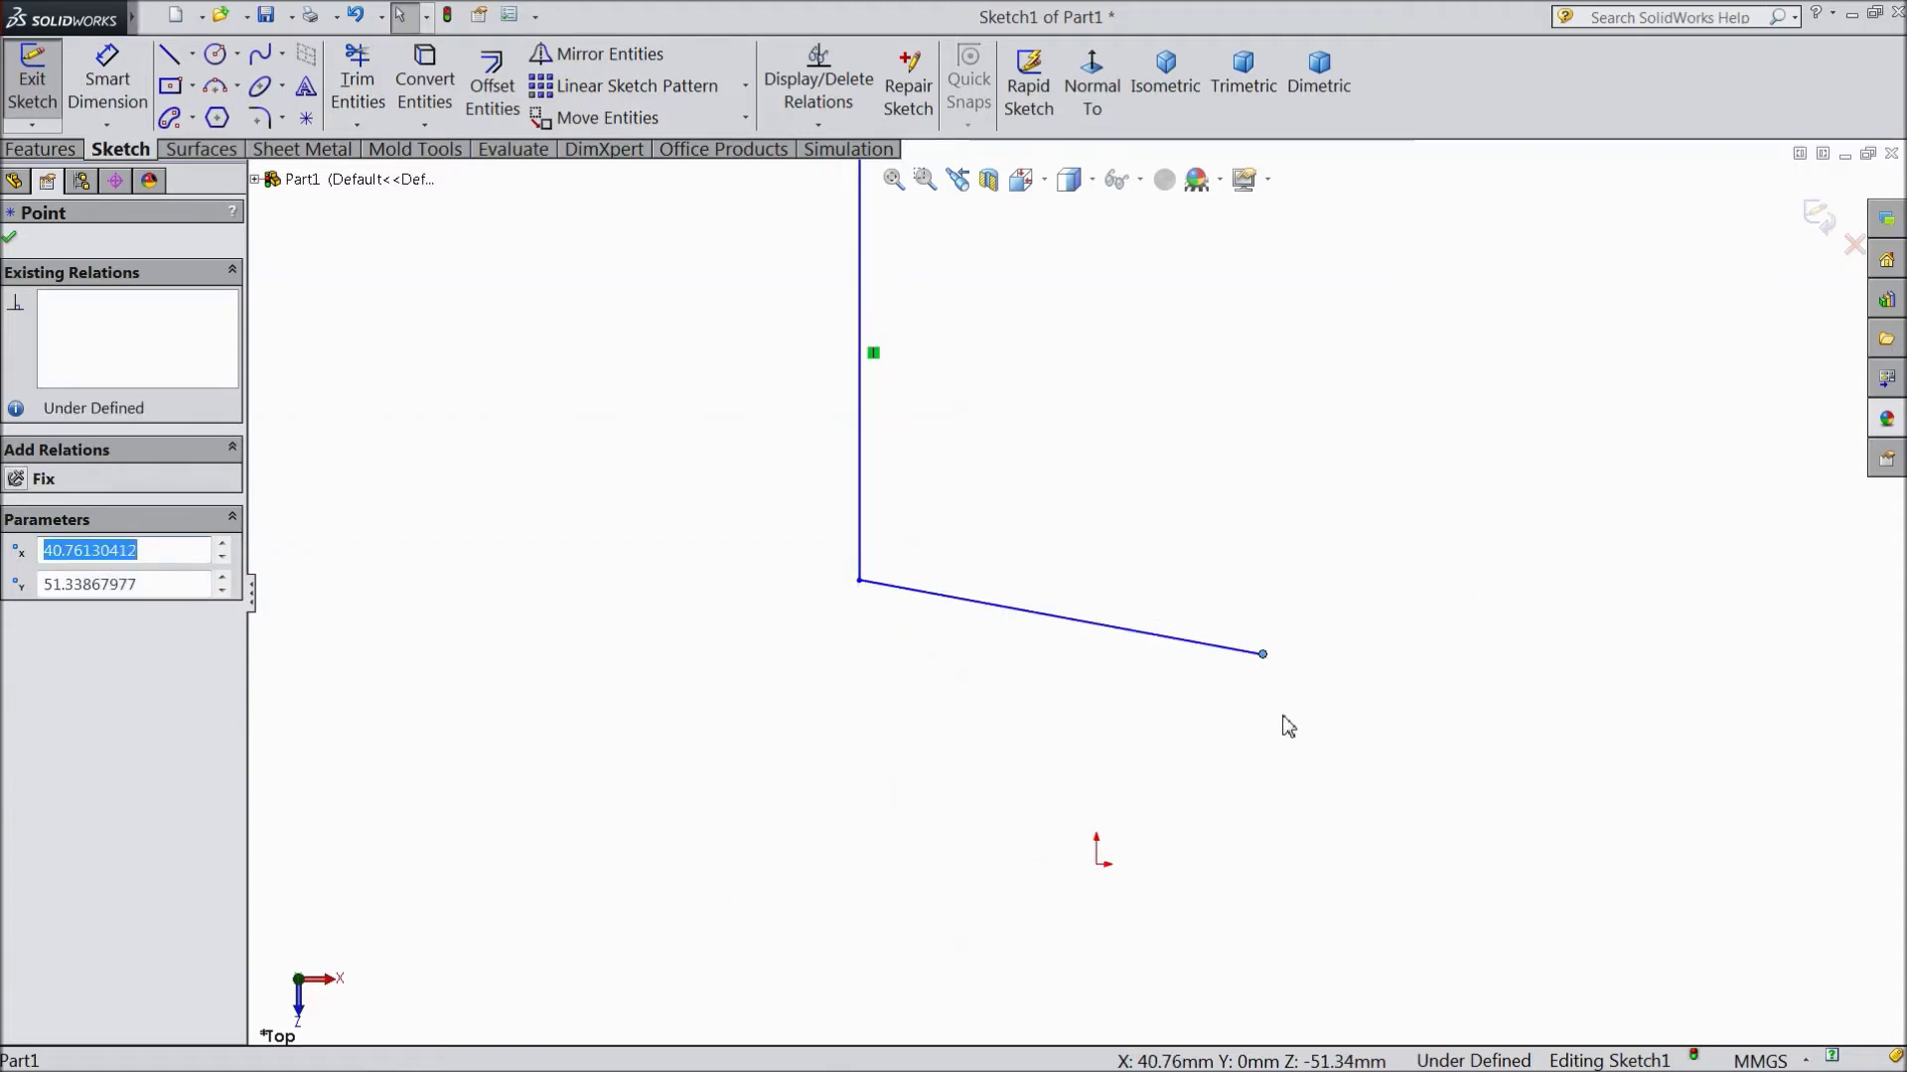
click(464, 578)
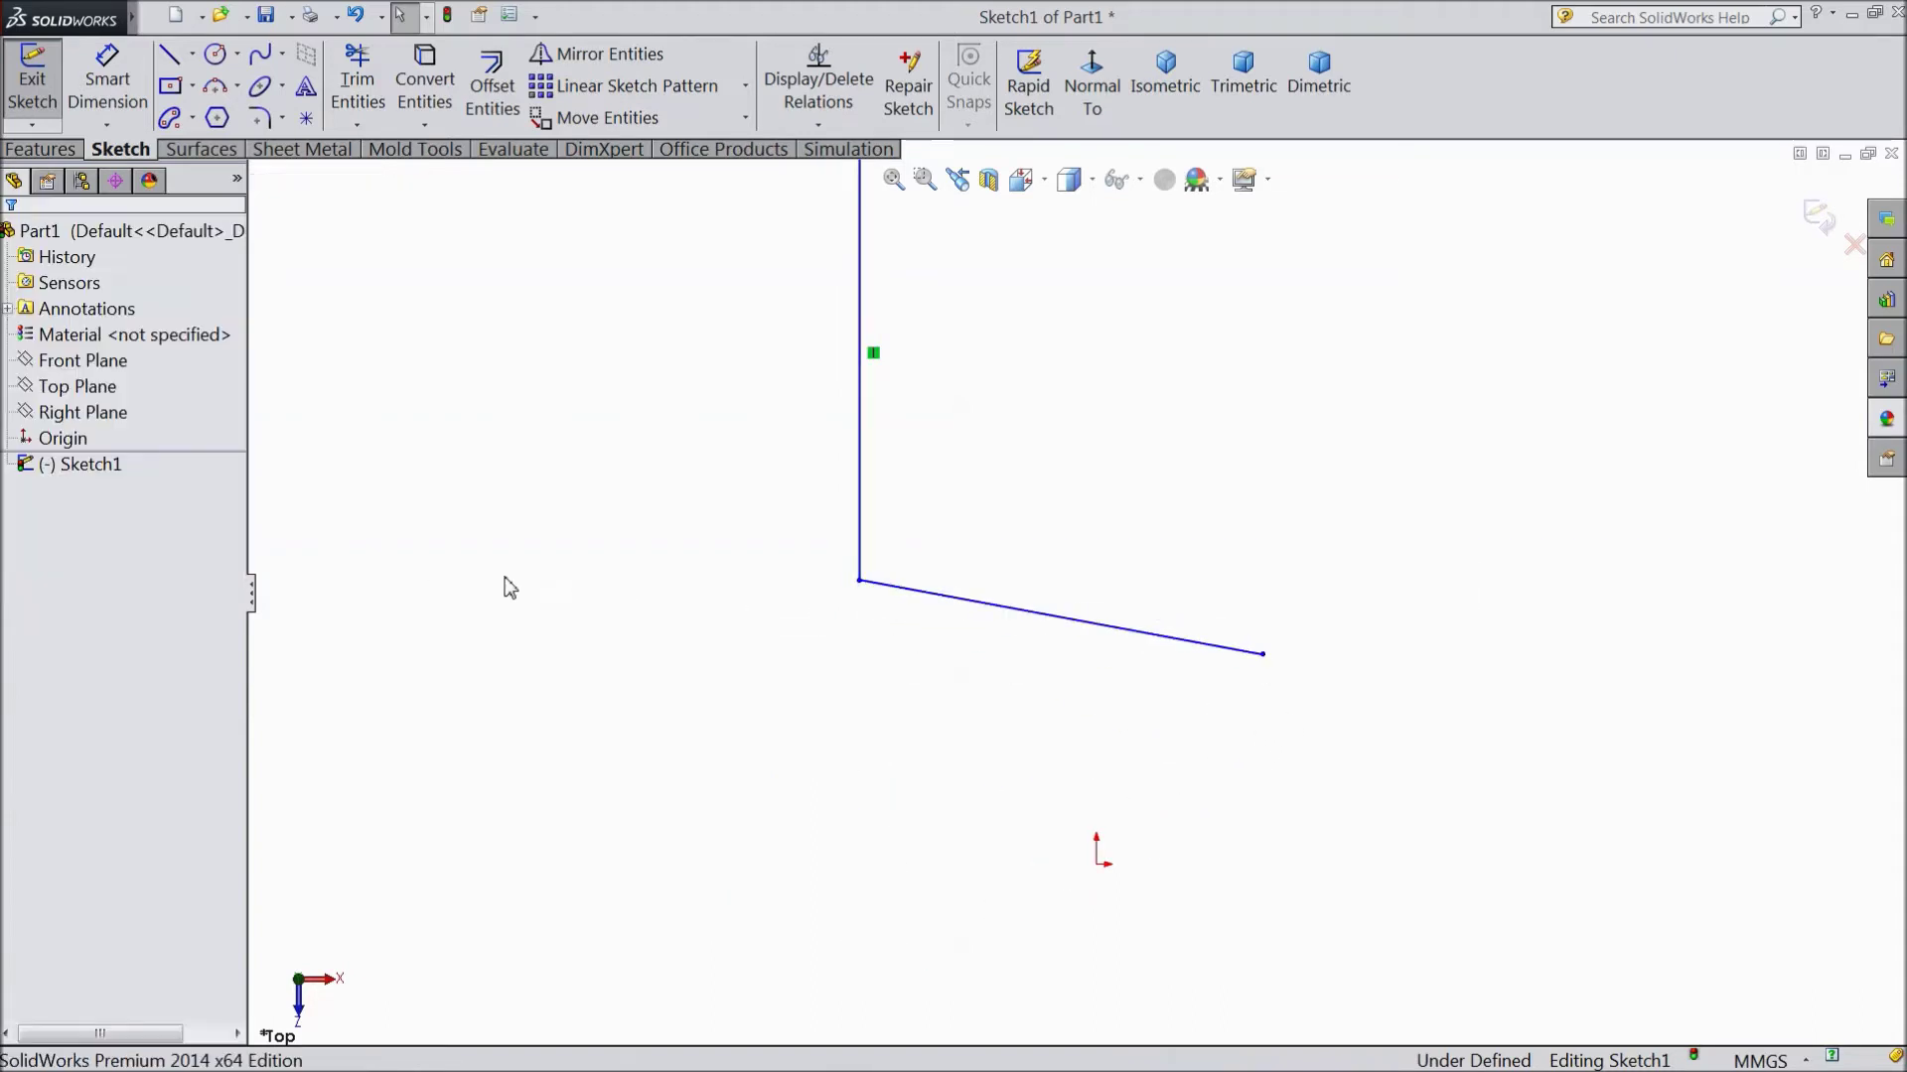
click(1265, 657)
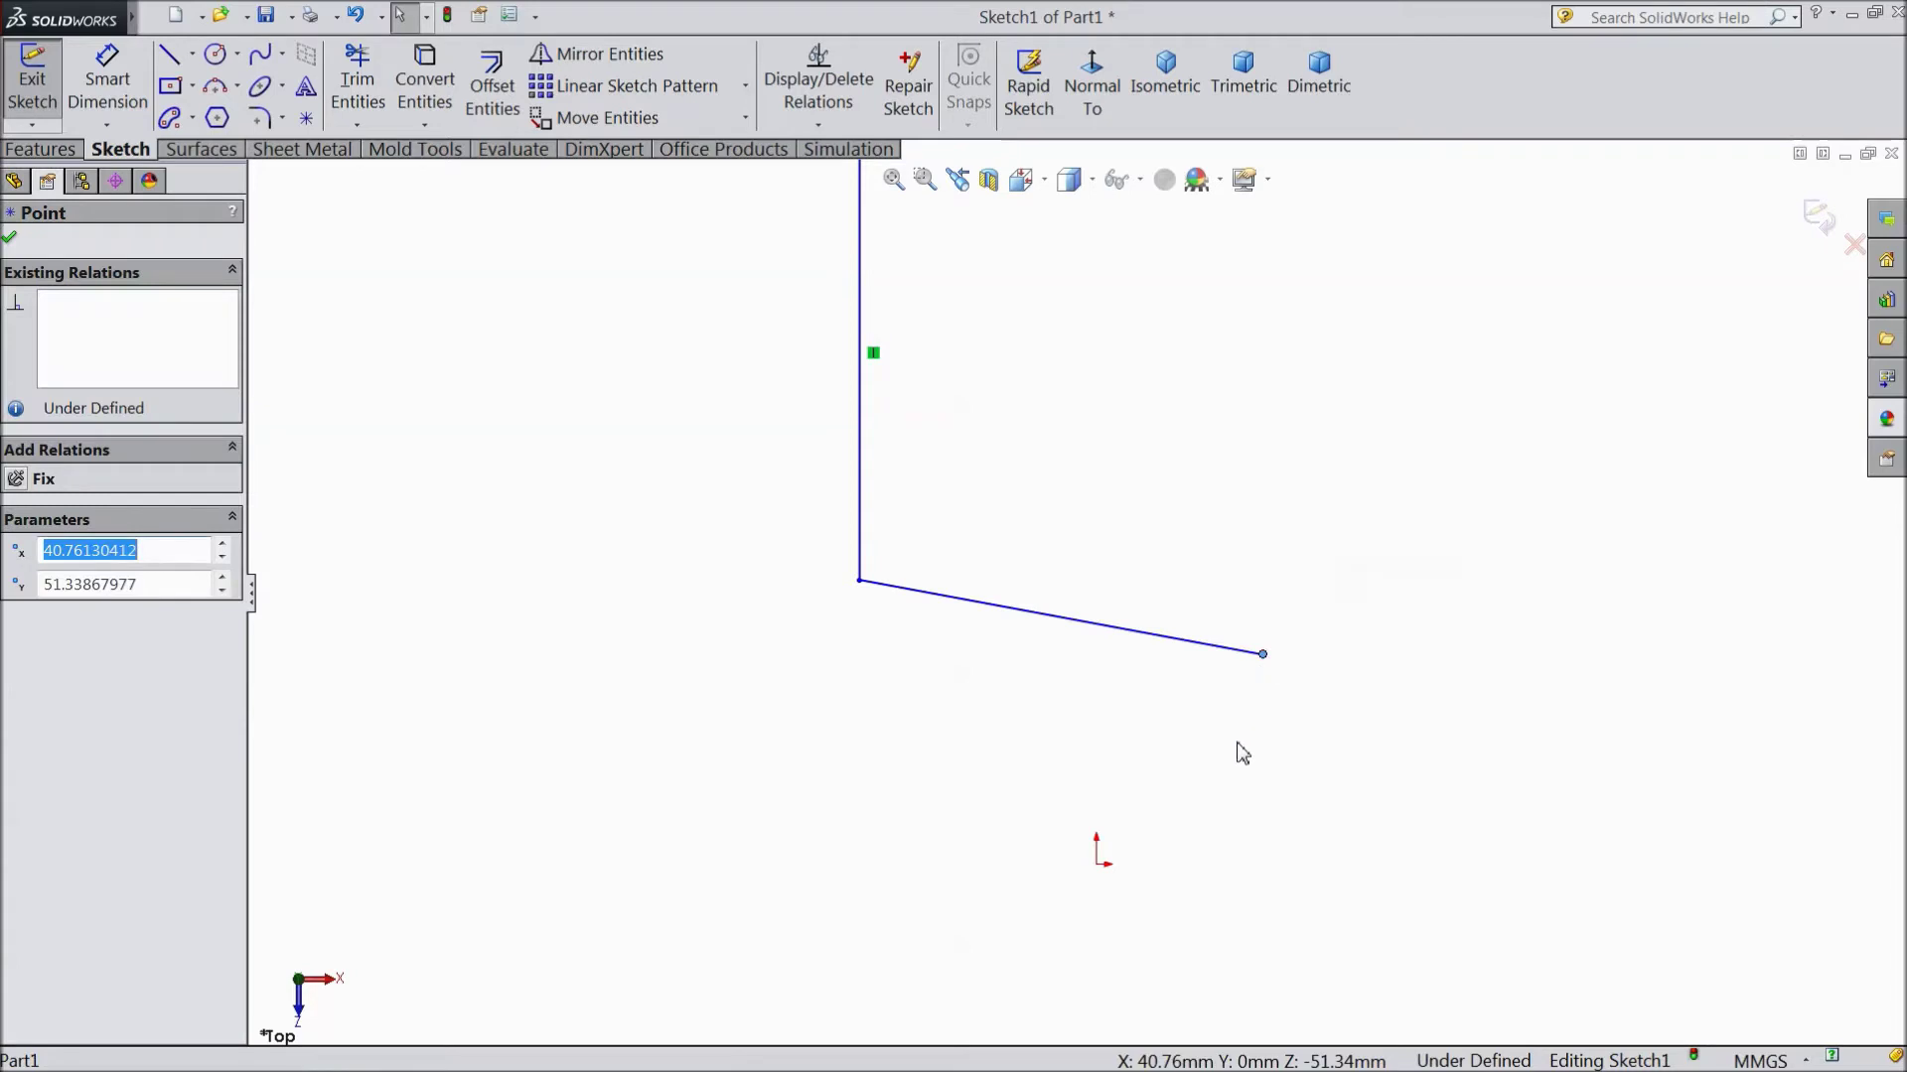
ctrl+click(1097, 868)
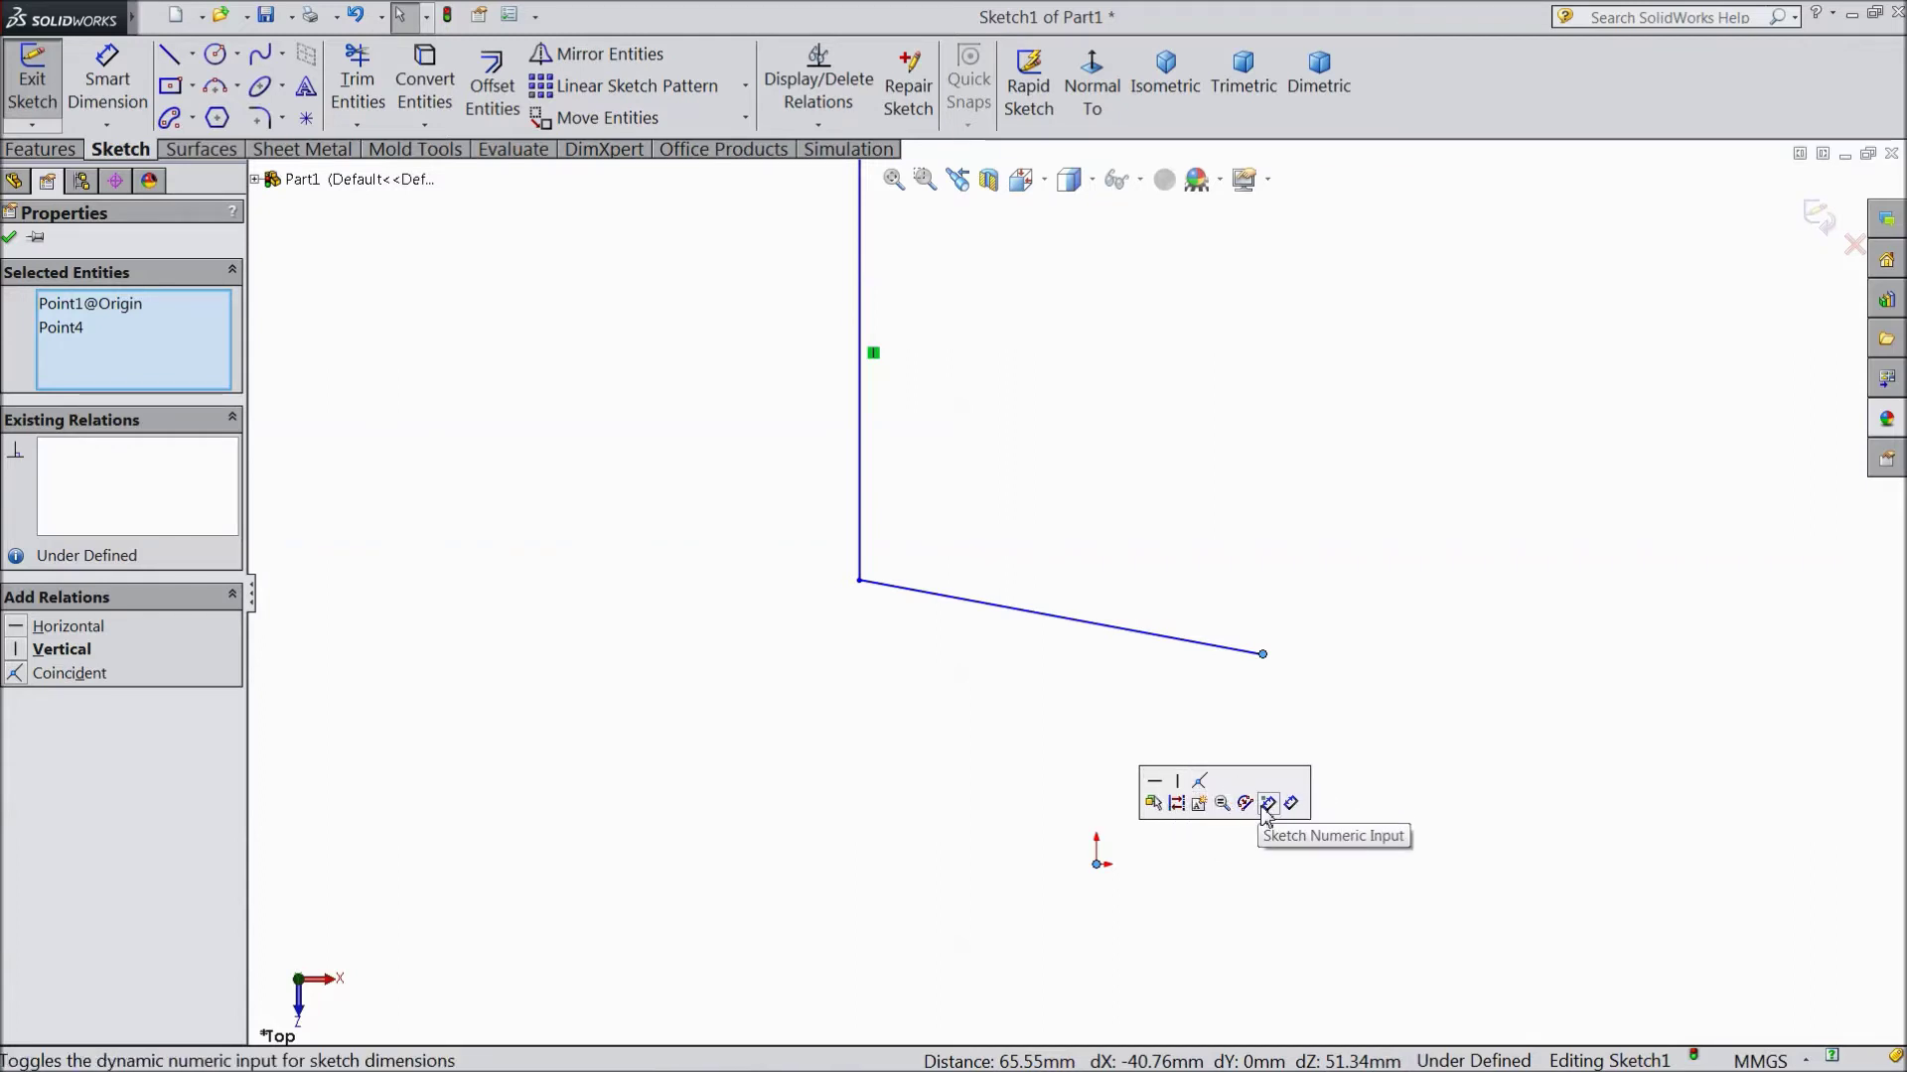
click(61, 675)
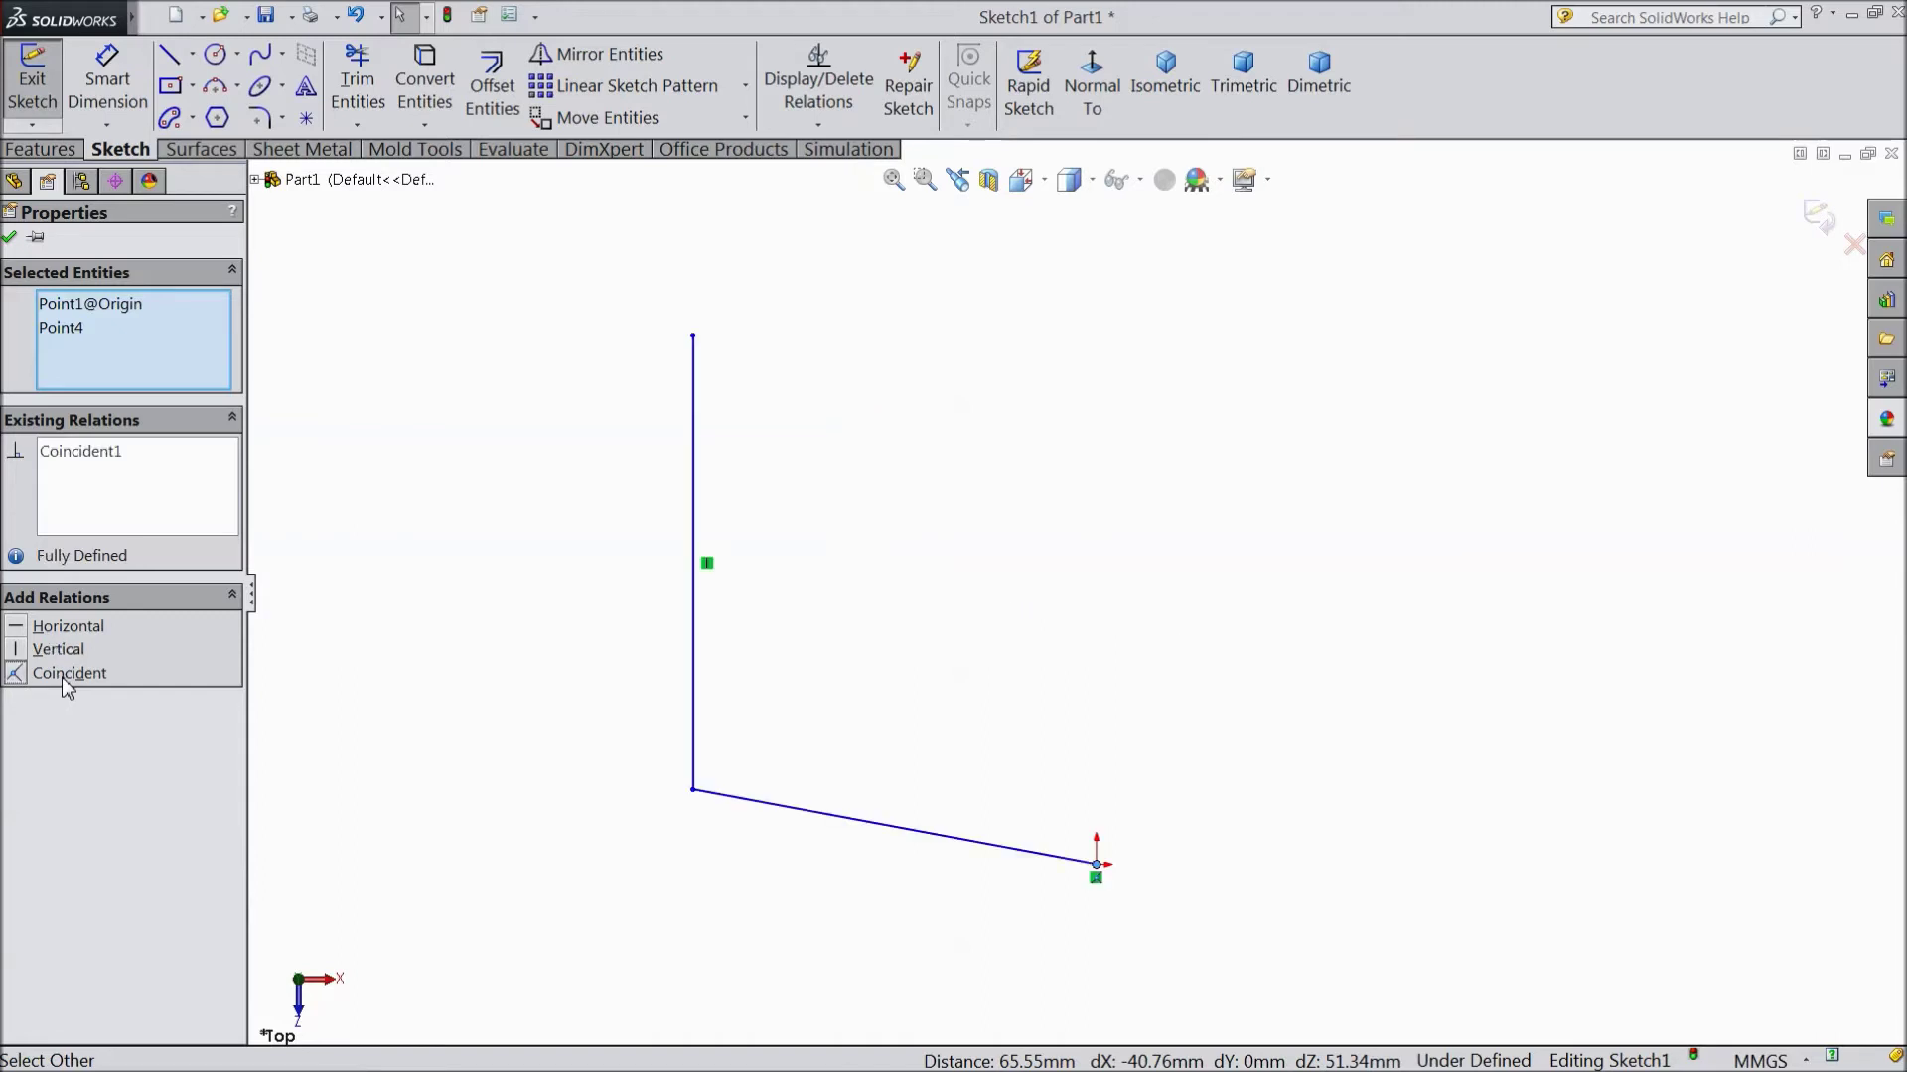
scroll(1092, 909, down, 3)
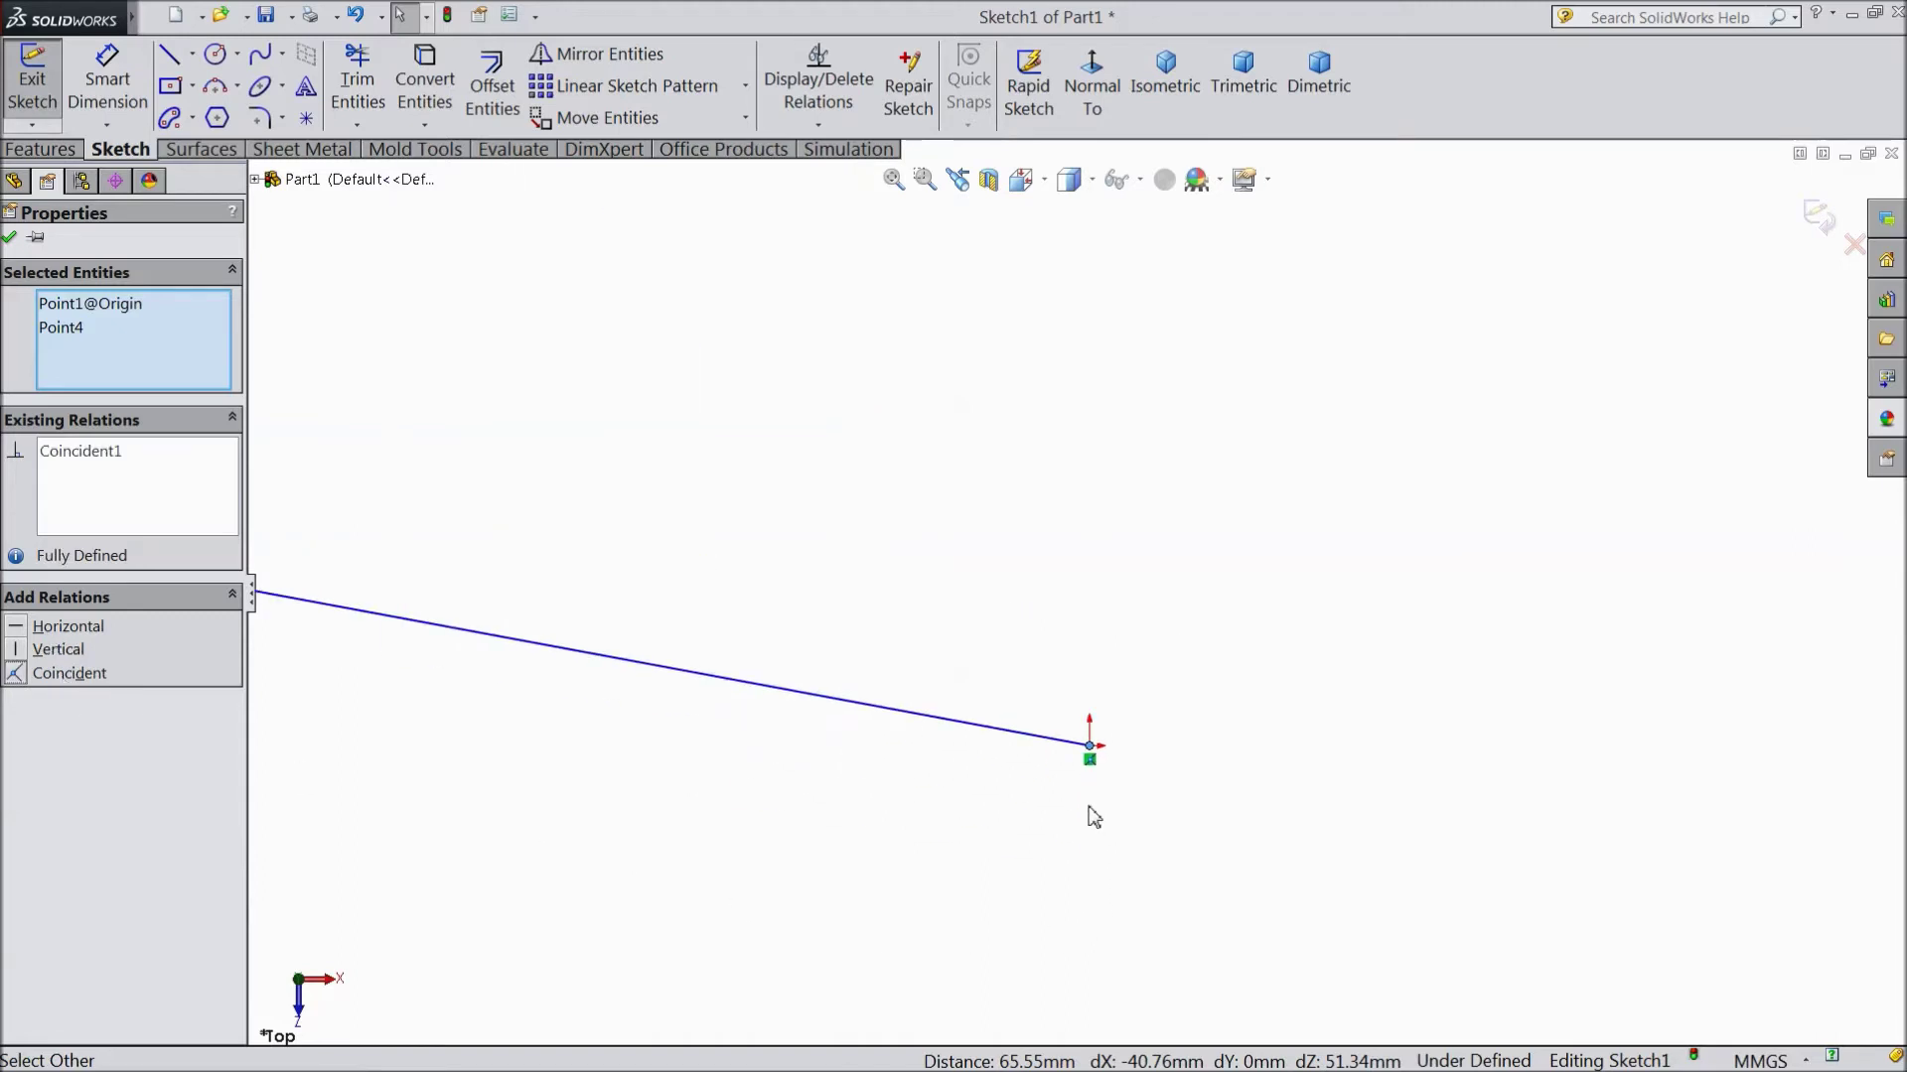
scroll(1101, 790, up, 5)
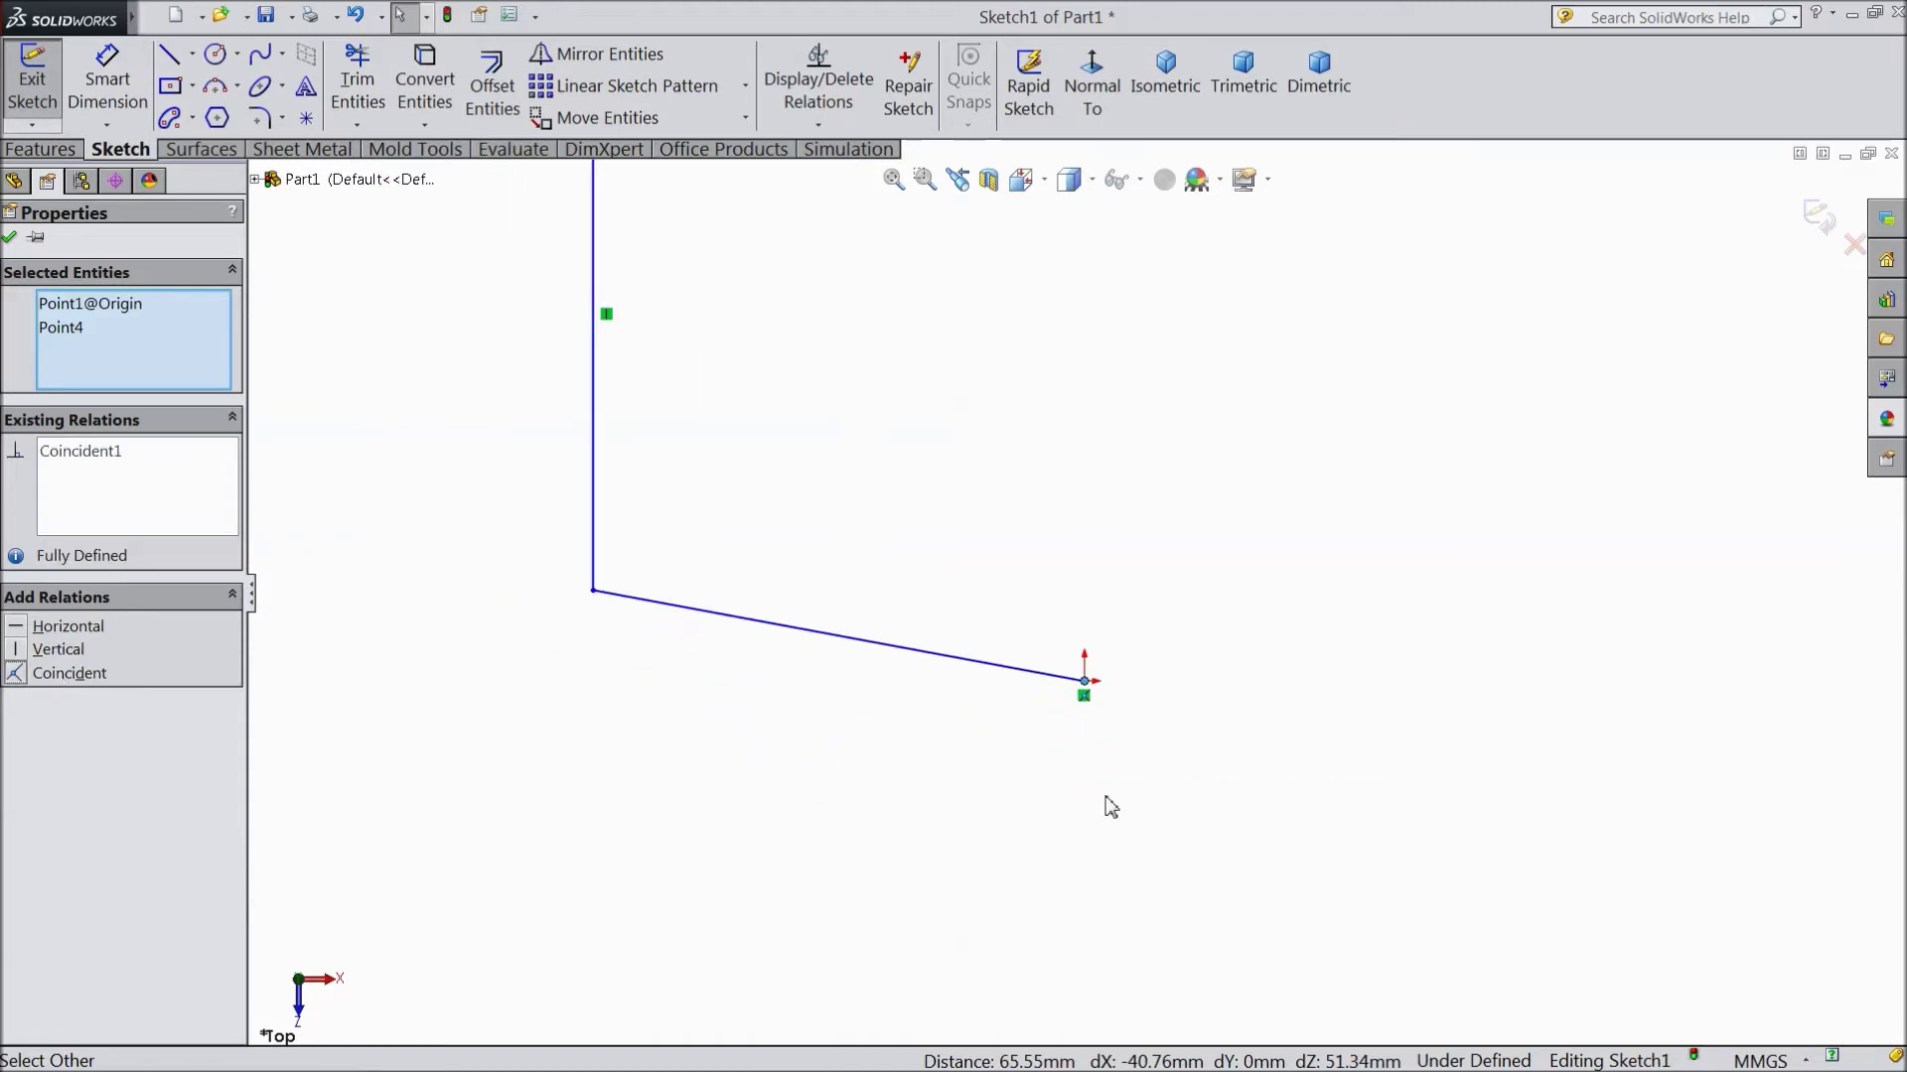
scroll(1032, 522, down, 2)
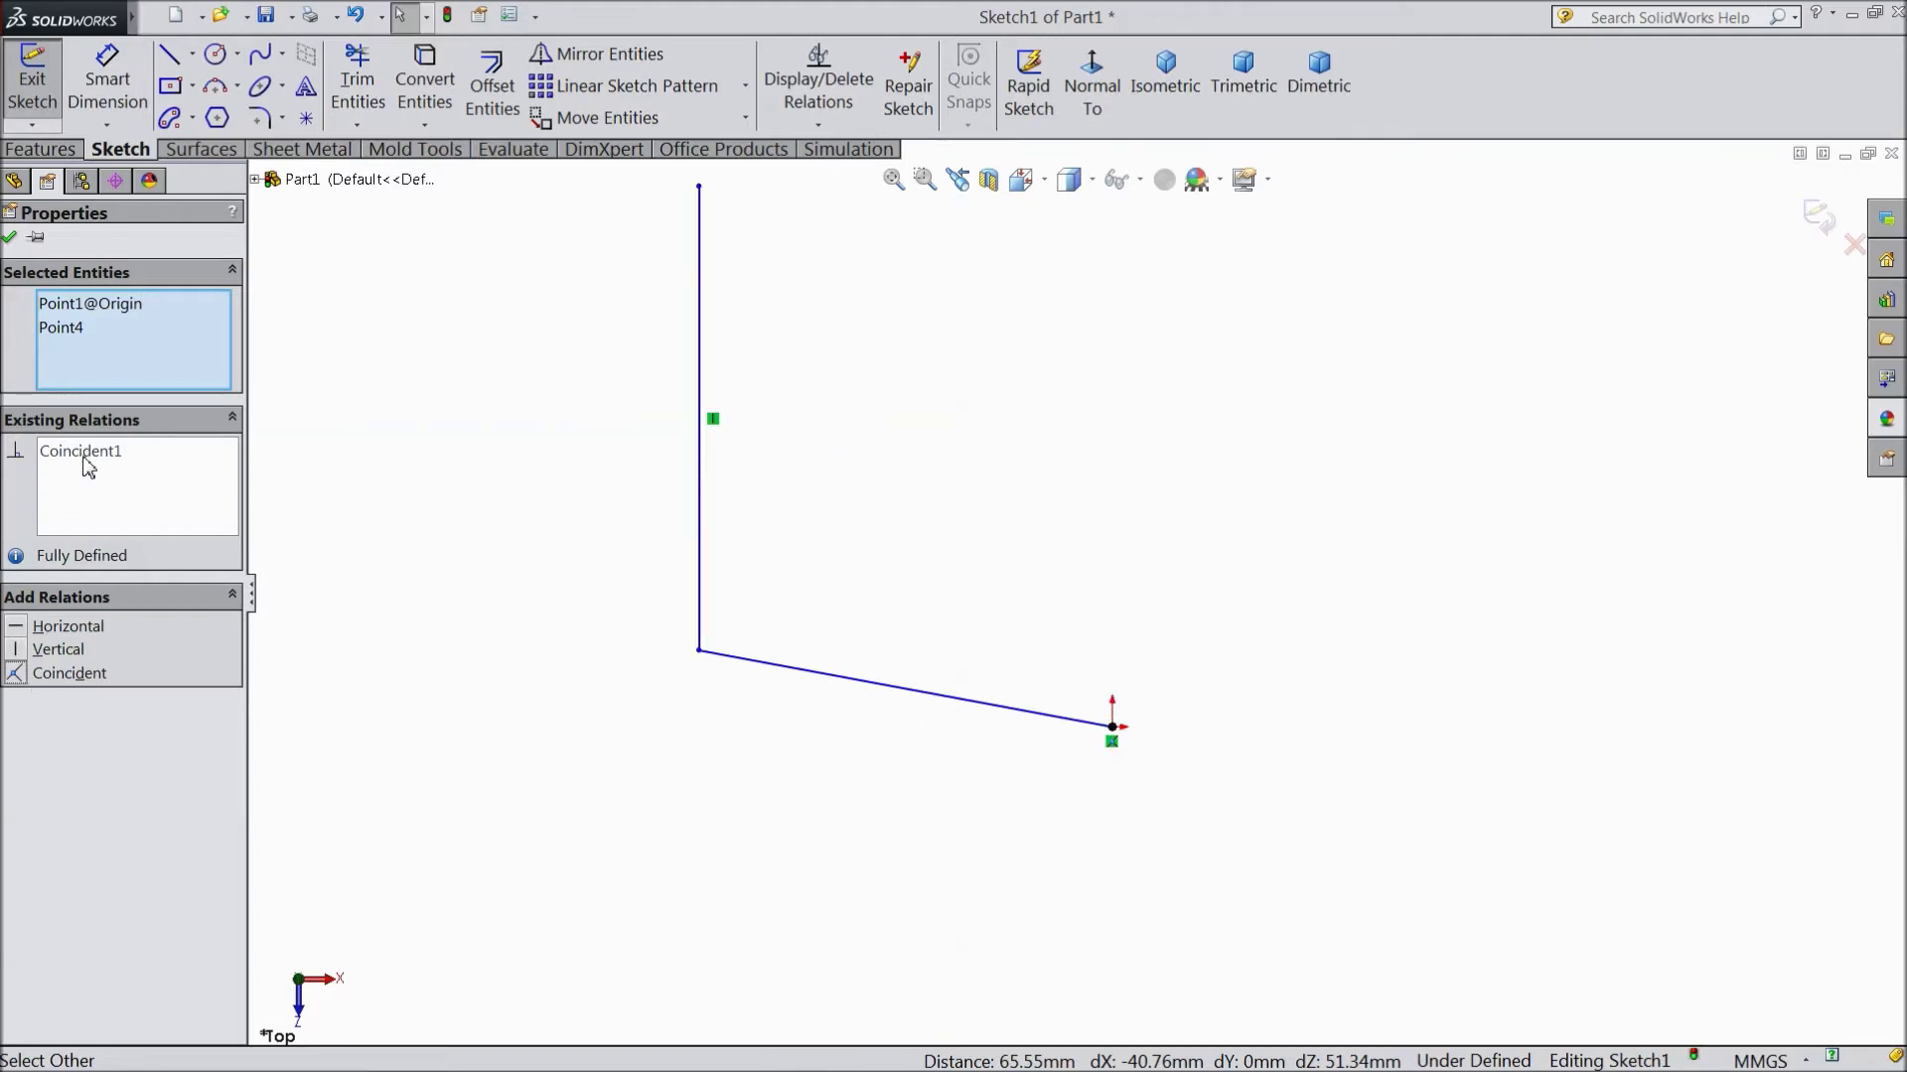
click(9, 237)
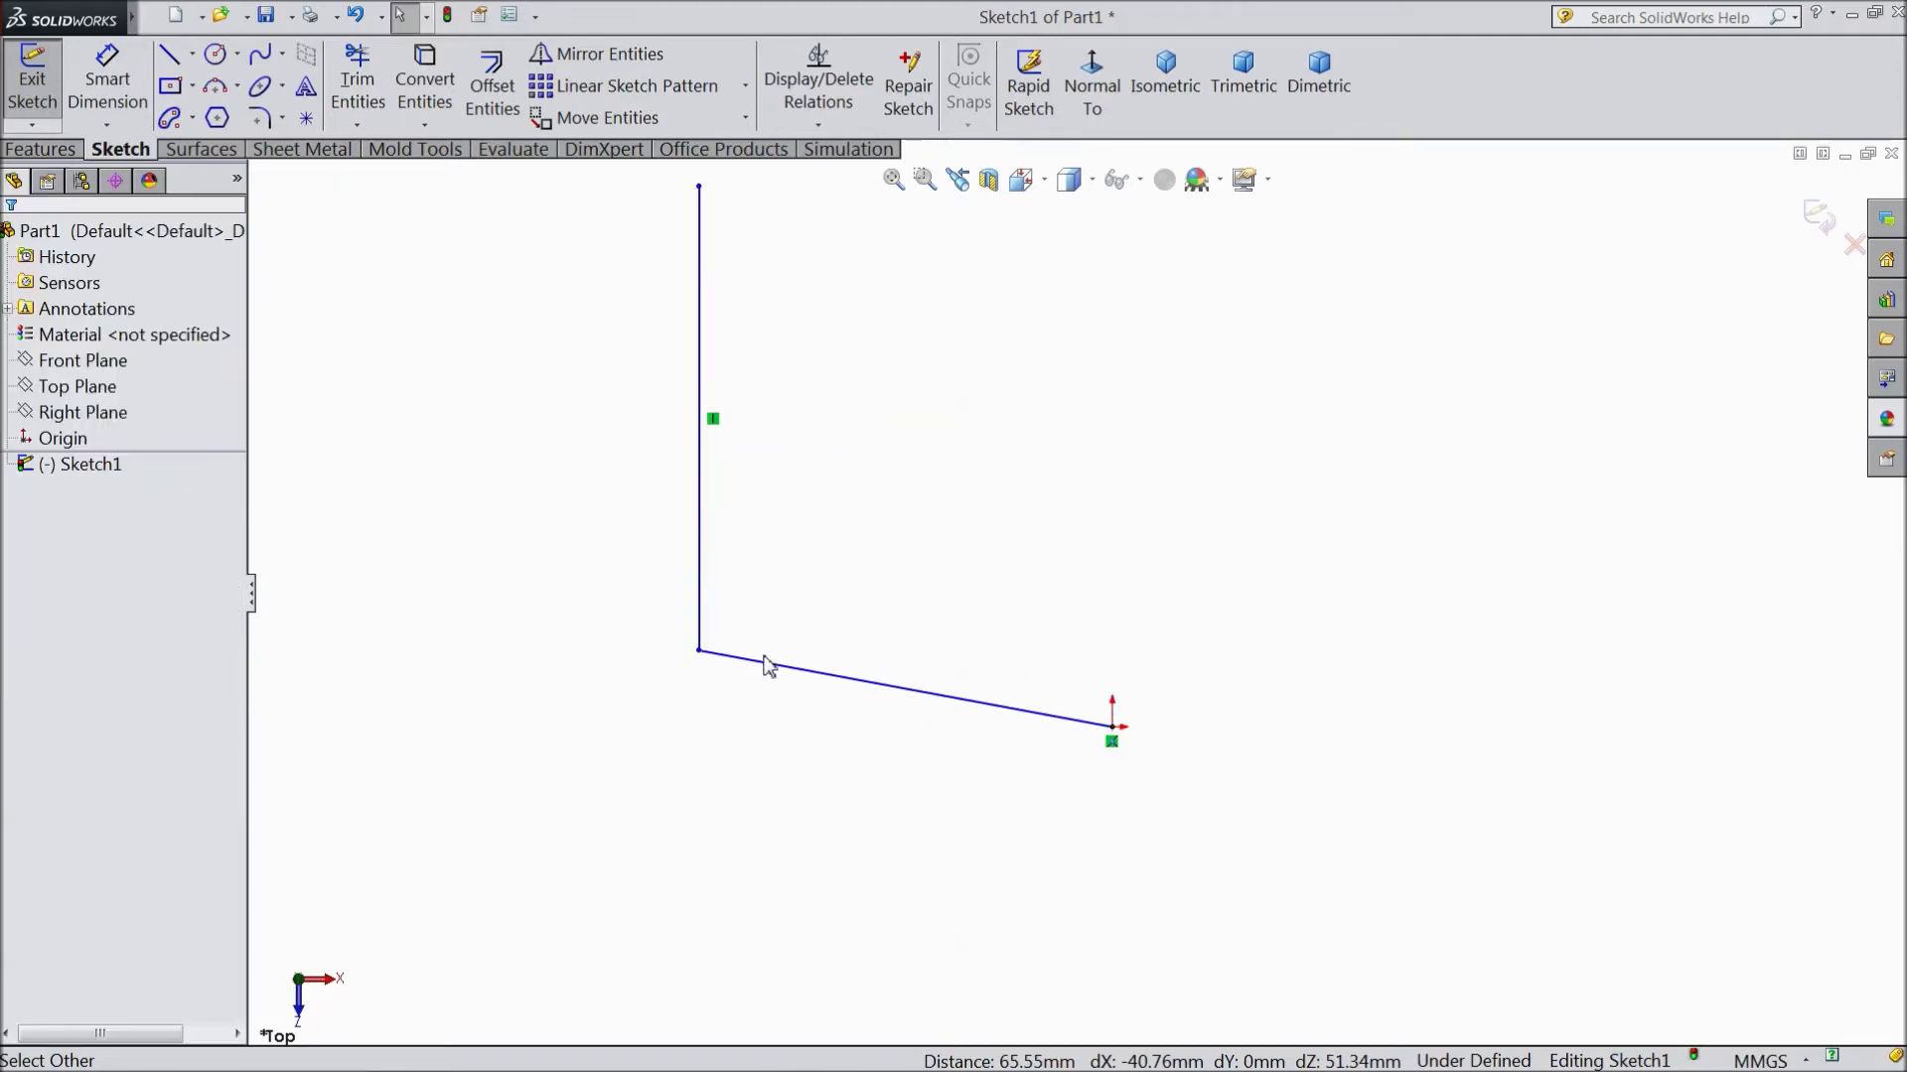
Drag the sloped line's corner up and down the vertical line to test the relations
mouse_move(769, 664)
mouse_down()
mouse_move(838, 595)
mouse_move(893, 579)
mouse_move(847, 732)
mouse_move(856, 629)
mouse_up()
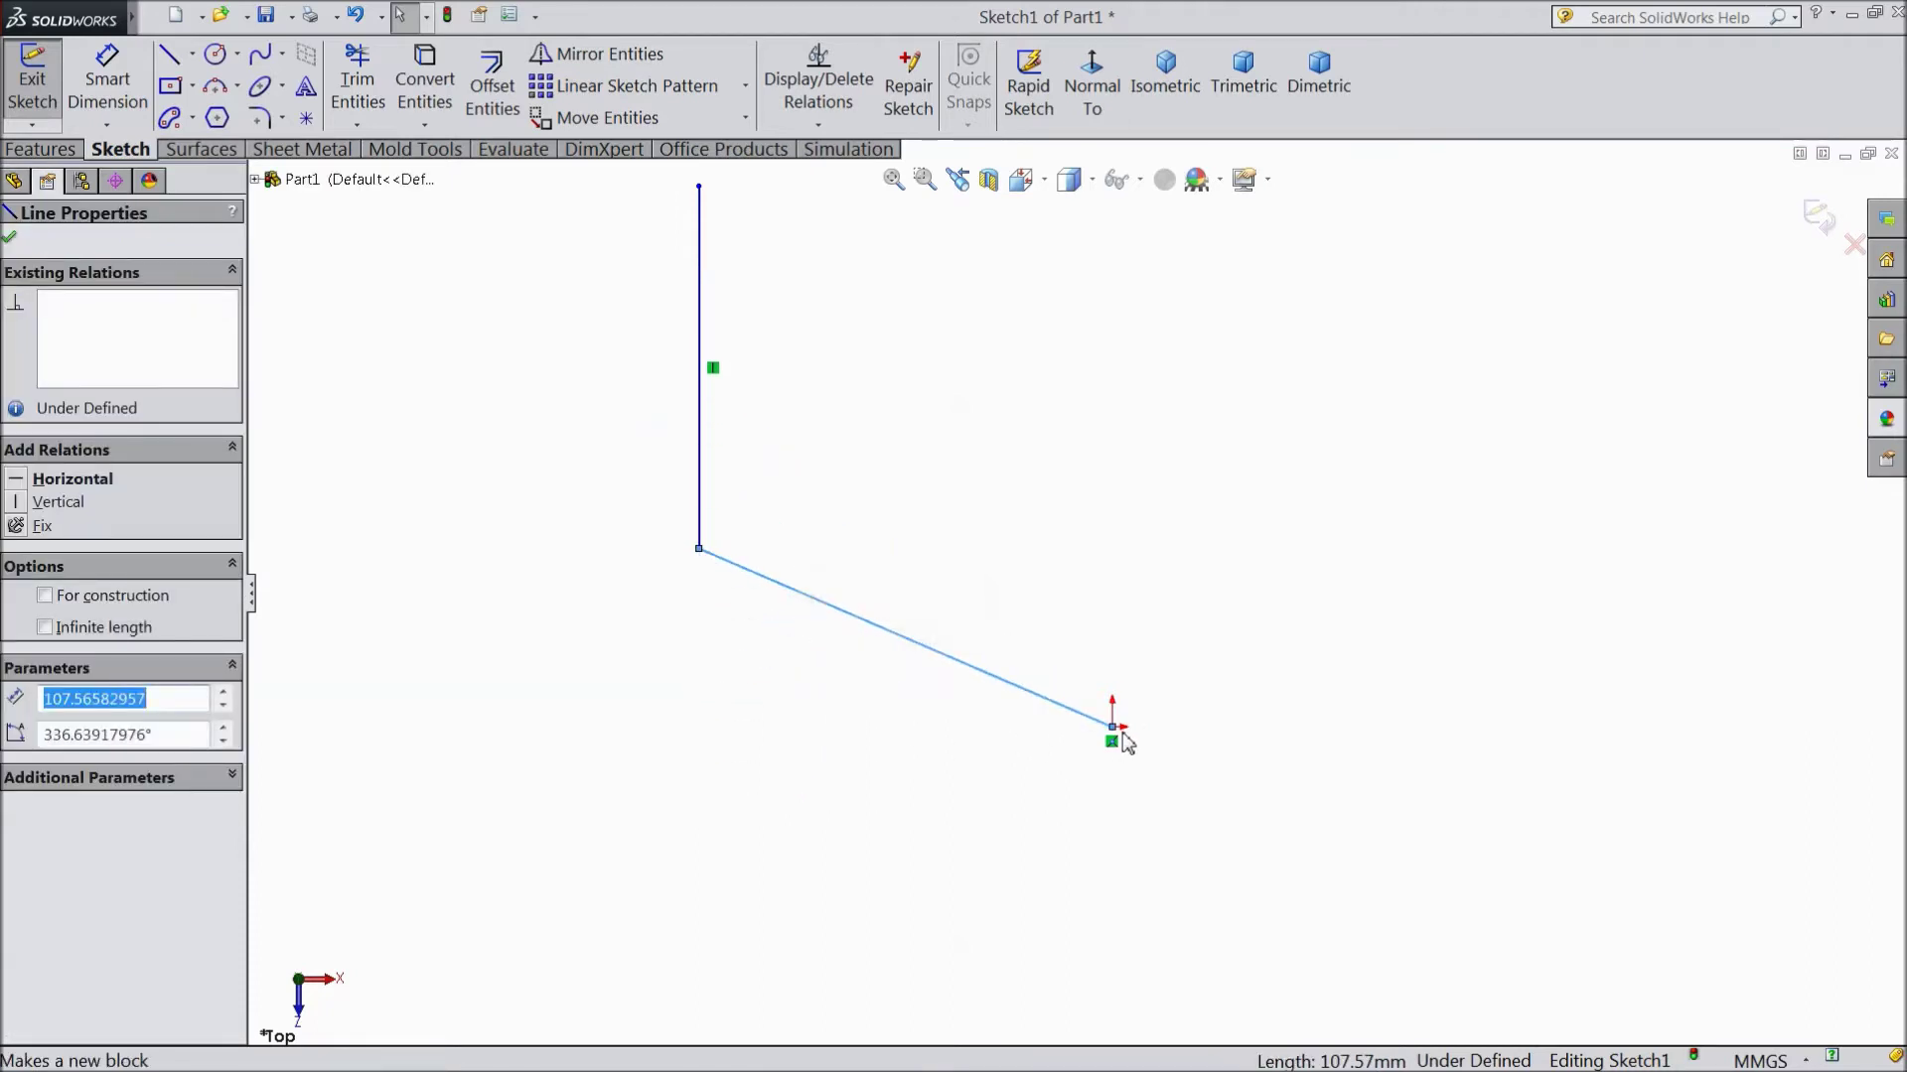
click(928, 745)
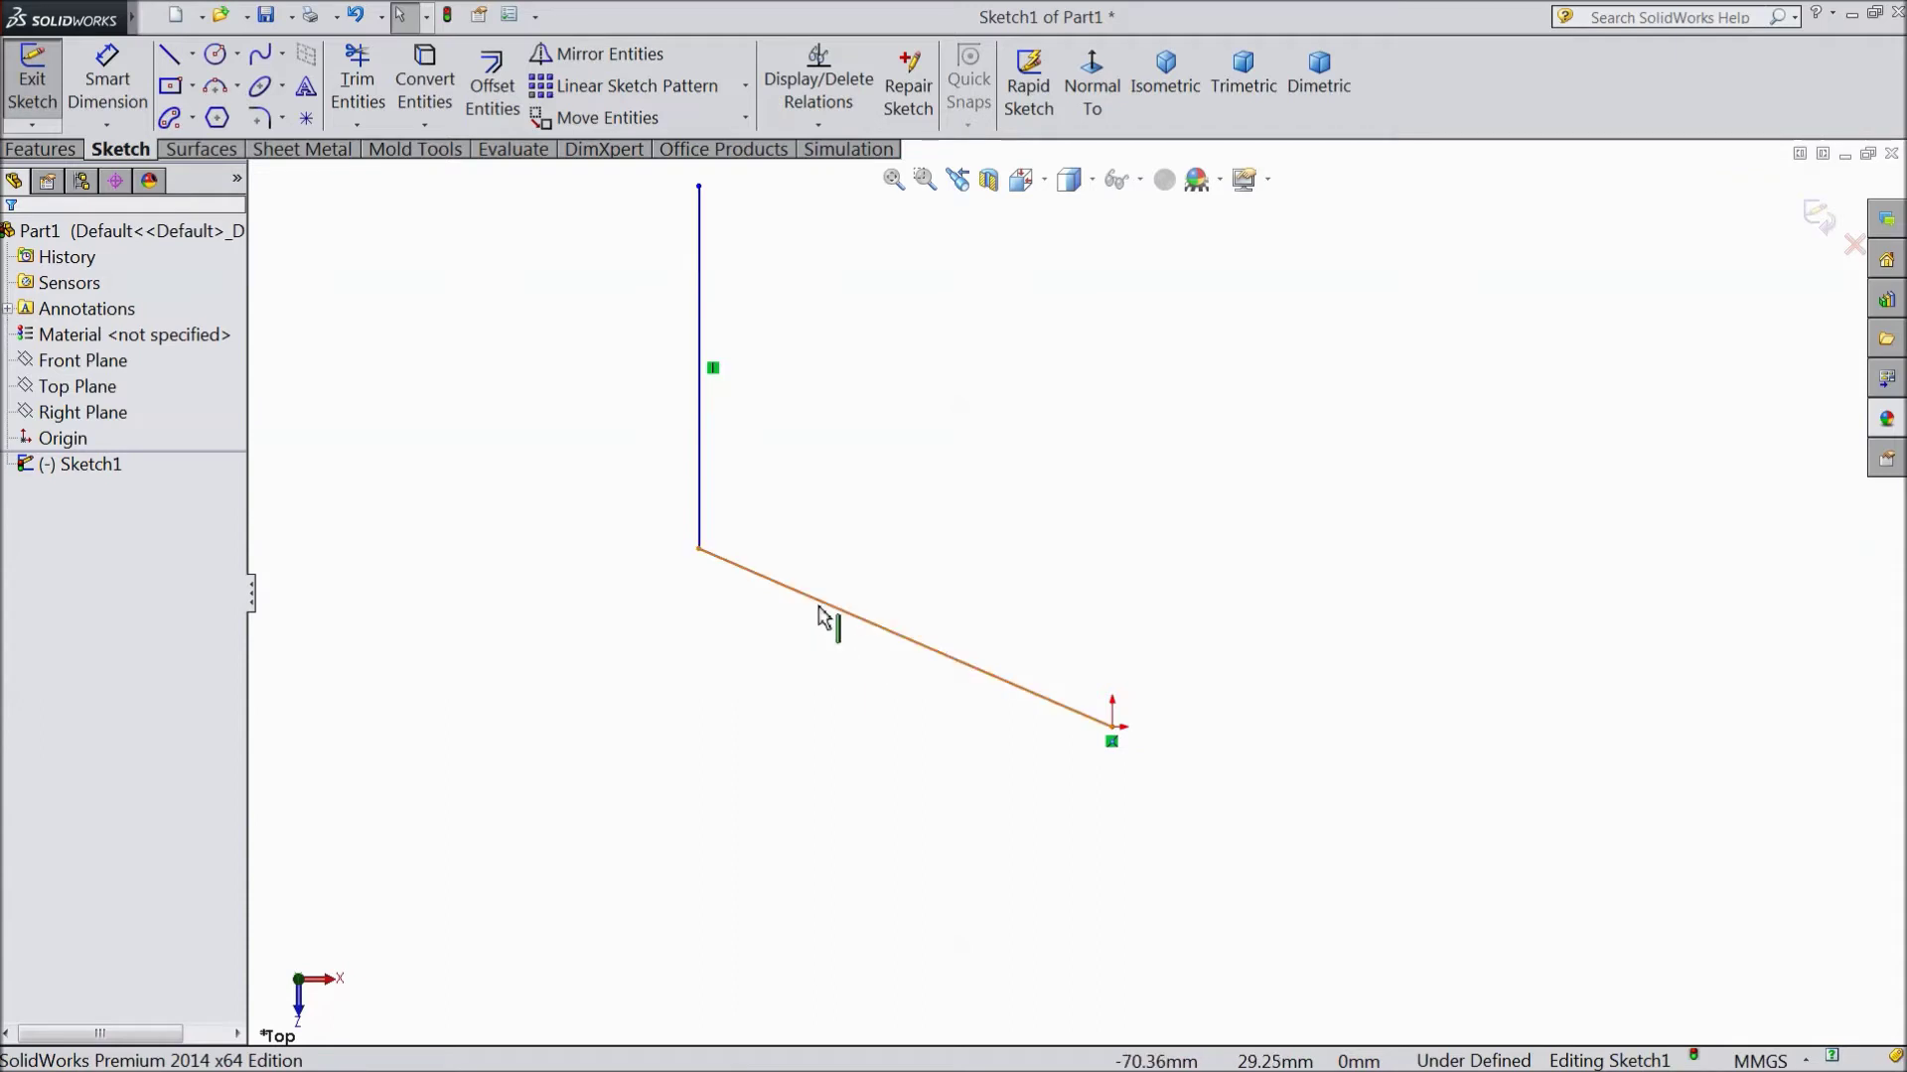
drag(820, 616, 827, 667)
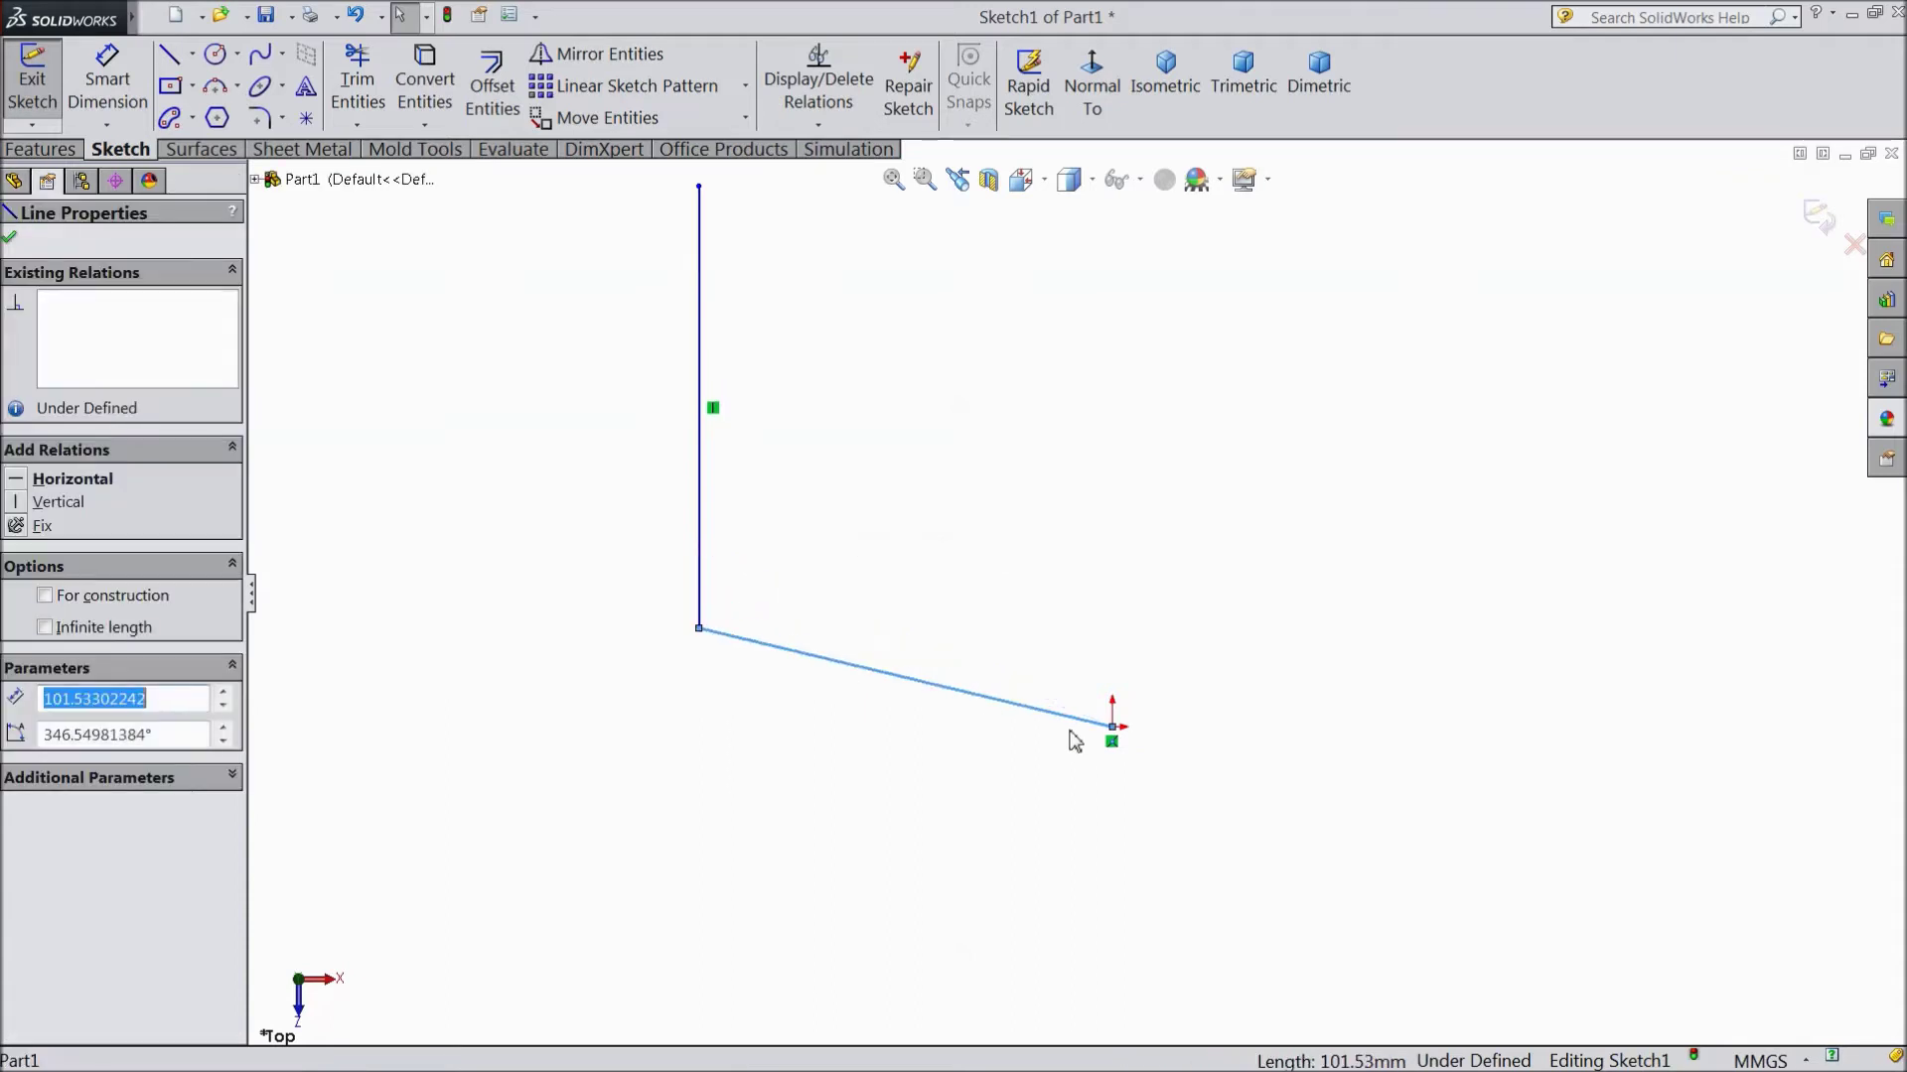
key(z)
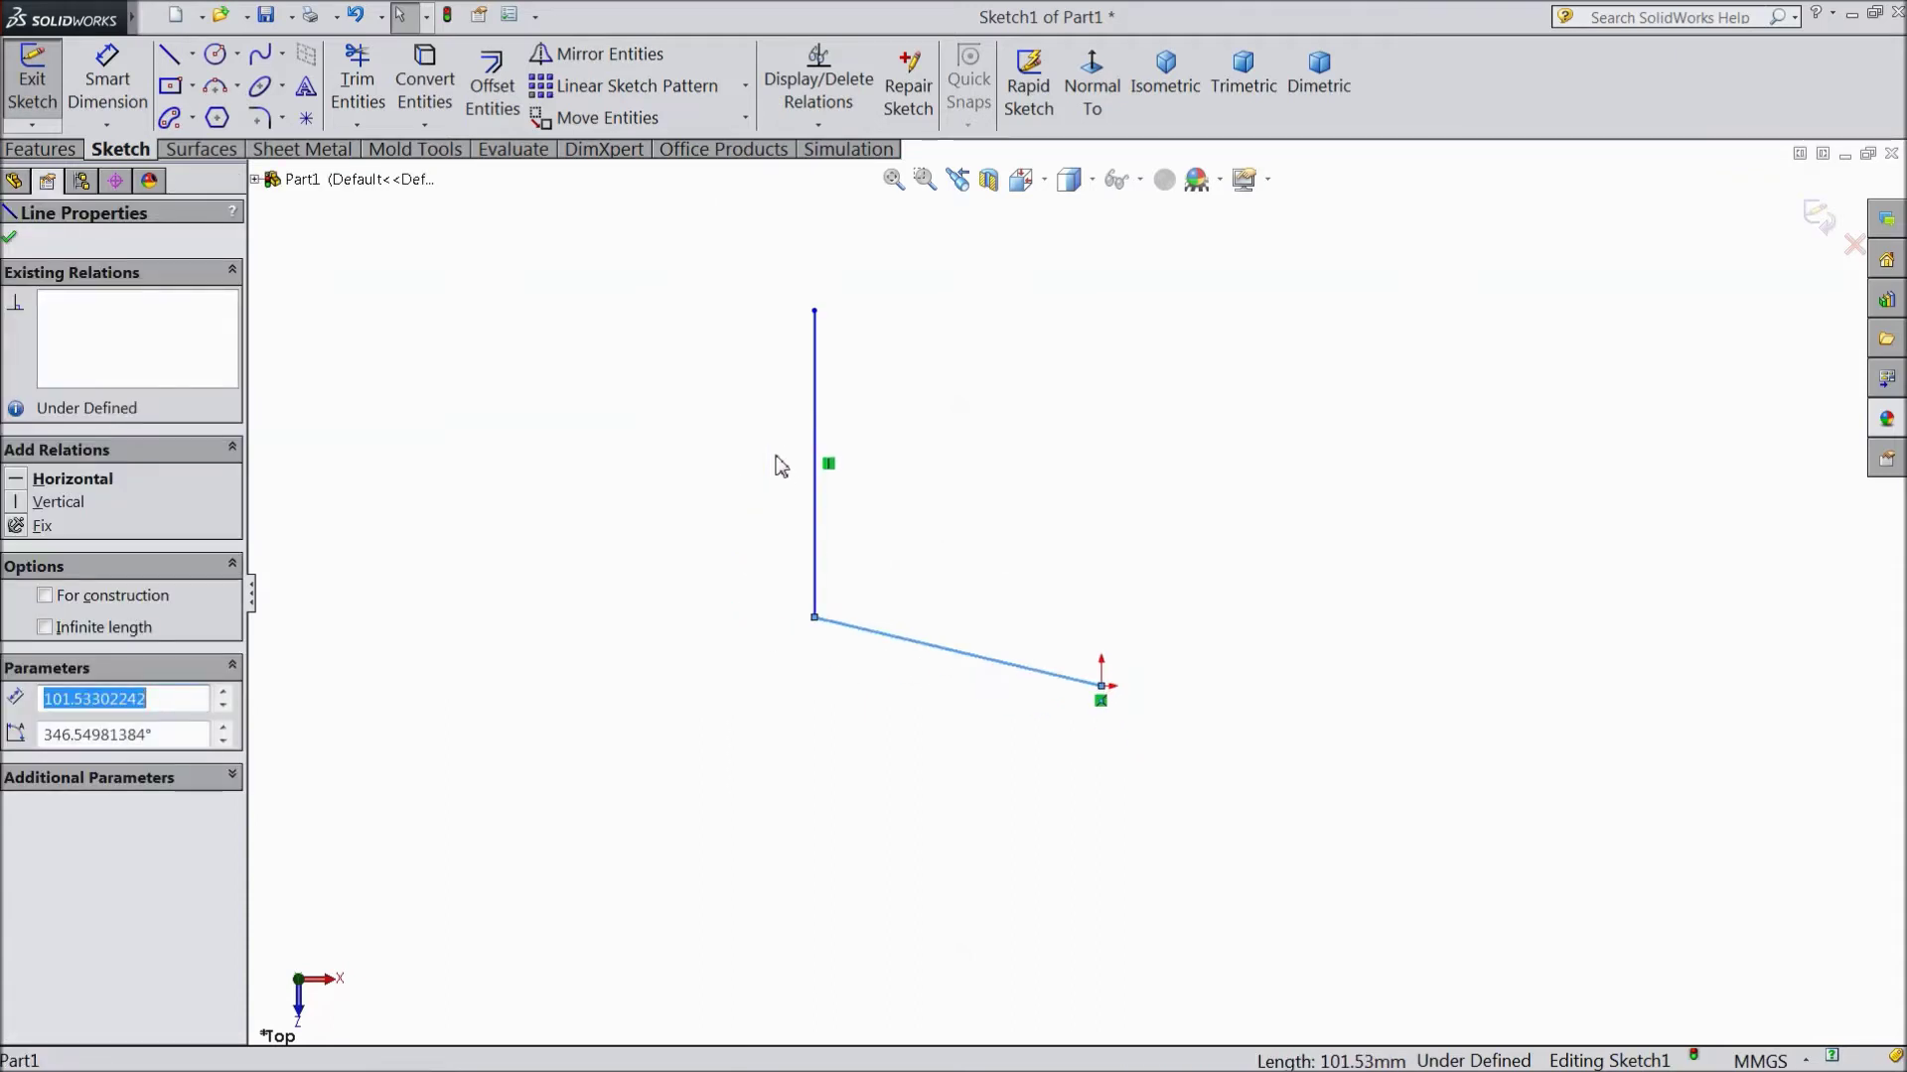
Draw a circle to the left of the vertical line
click(217, 58)
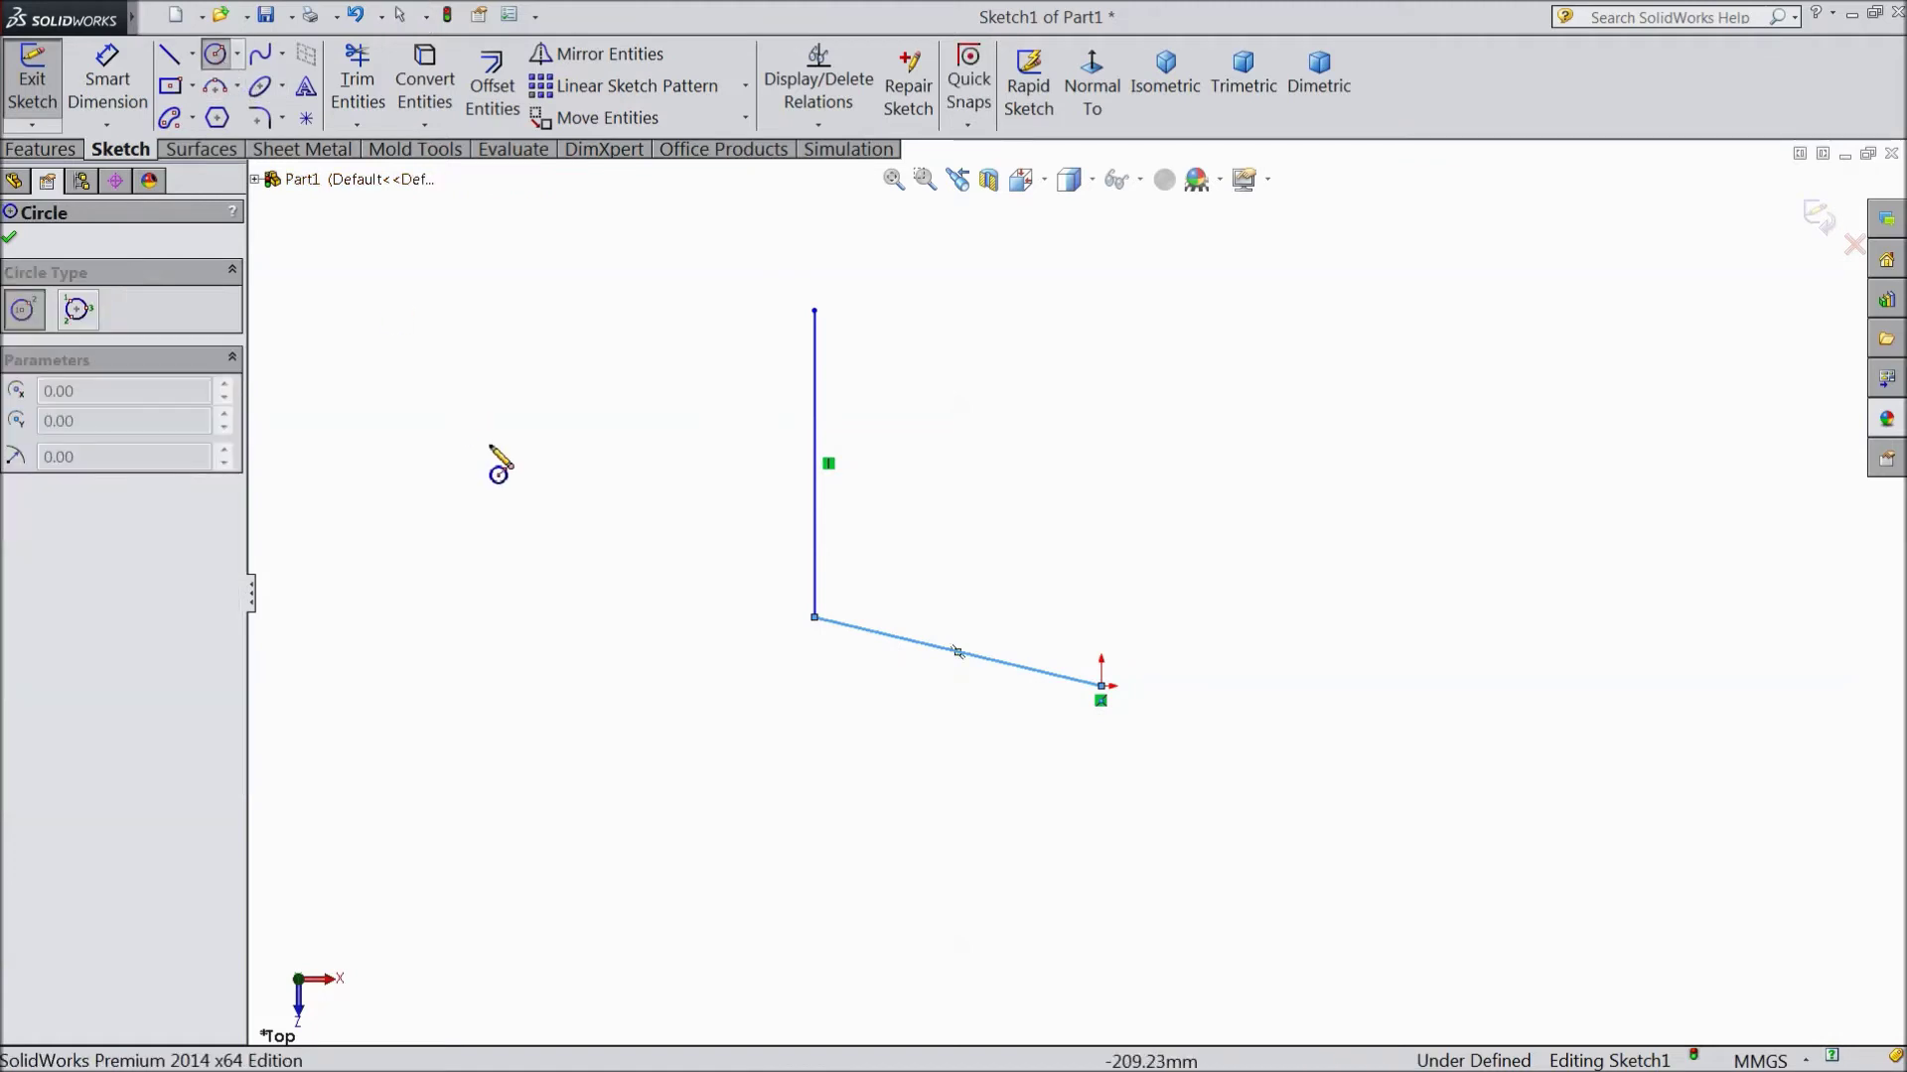
click(511, 446)
click(629, 624)
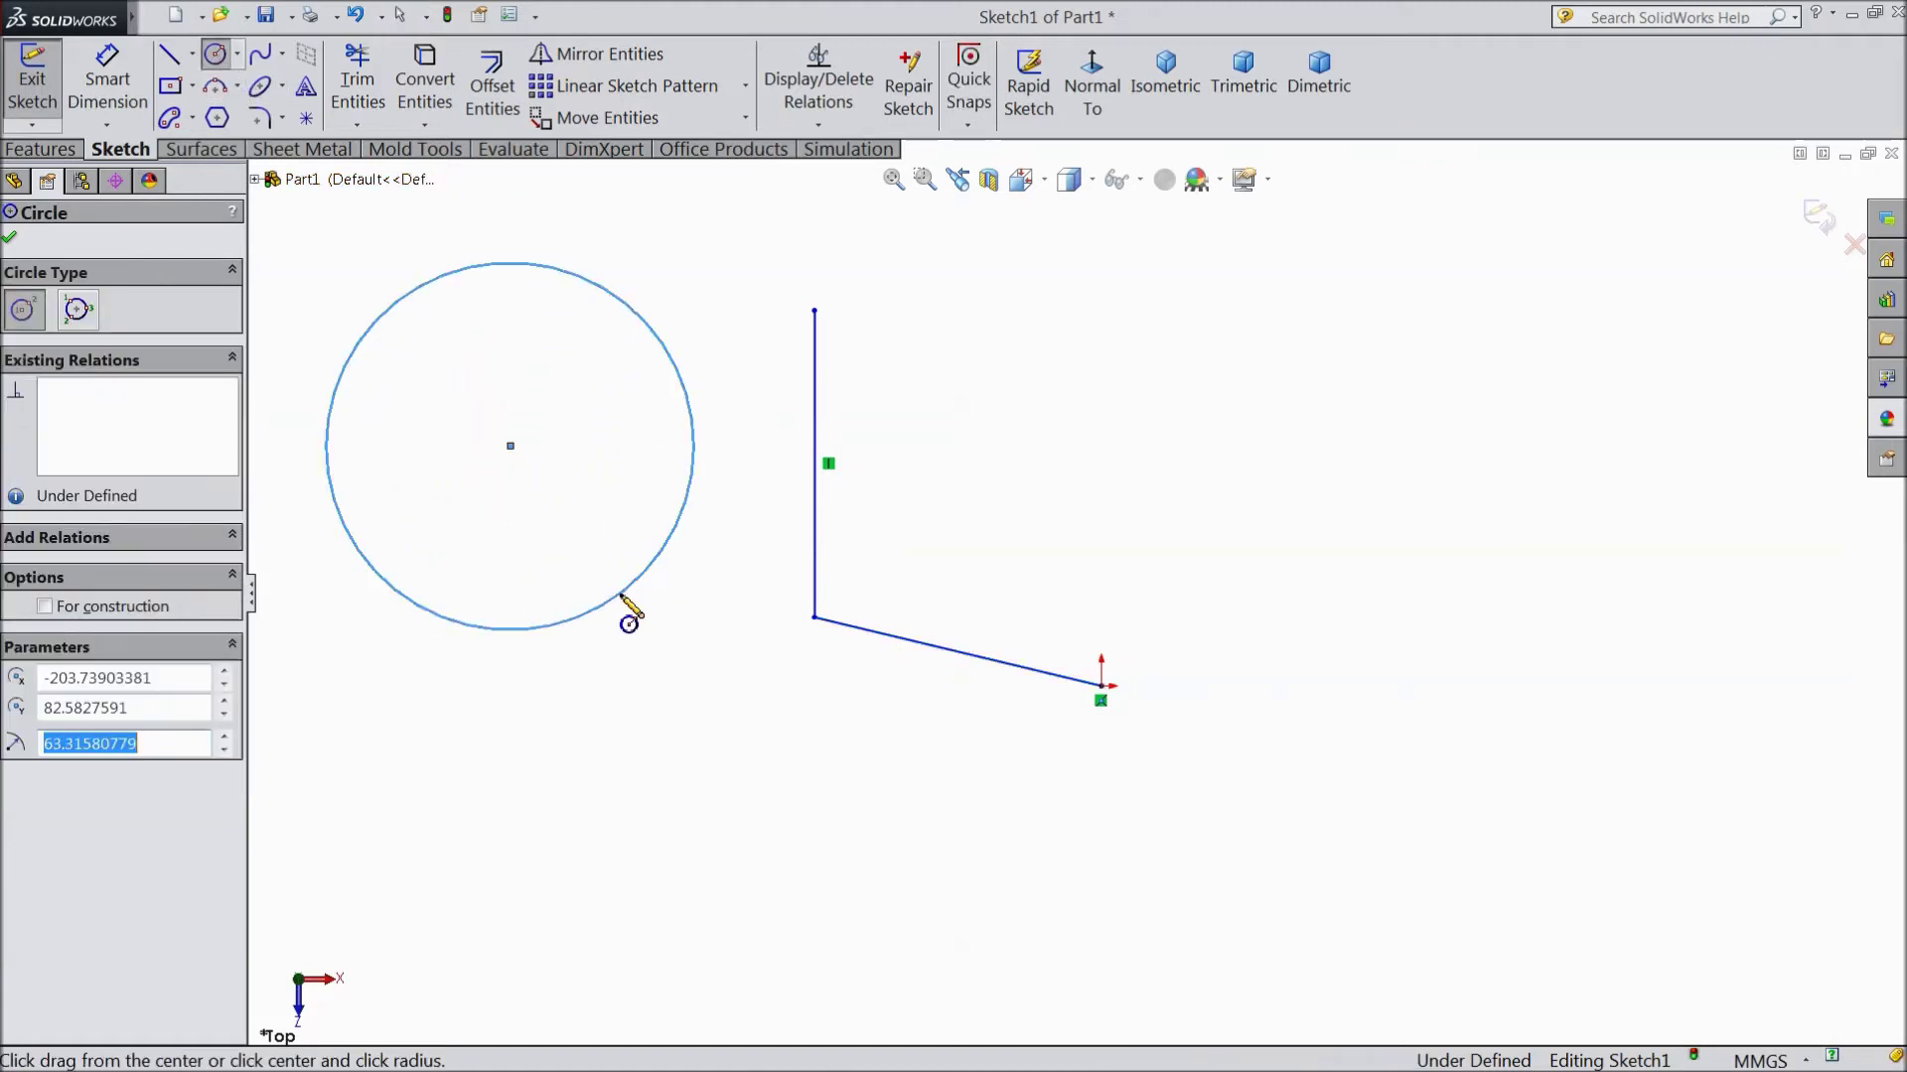
click(9, 237)
key(z)
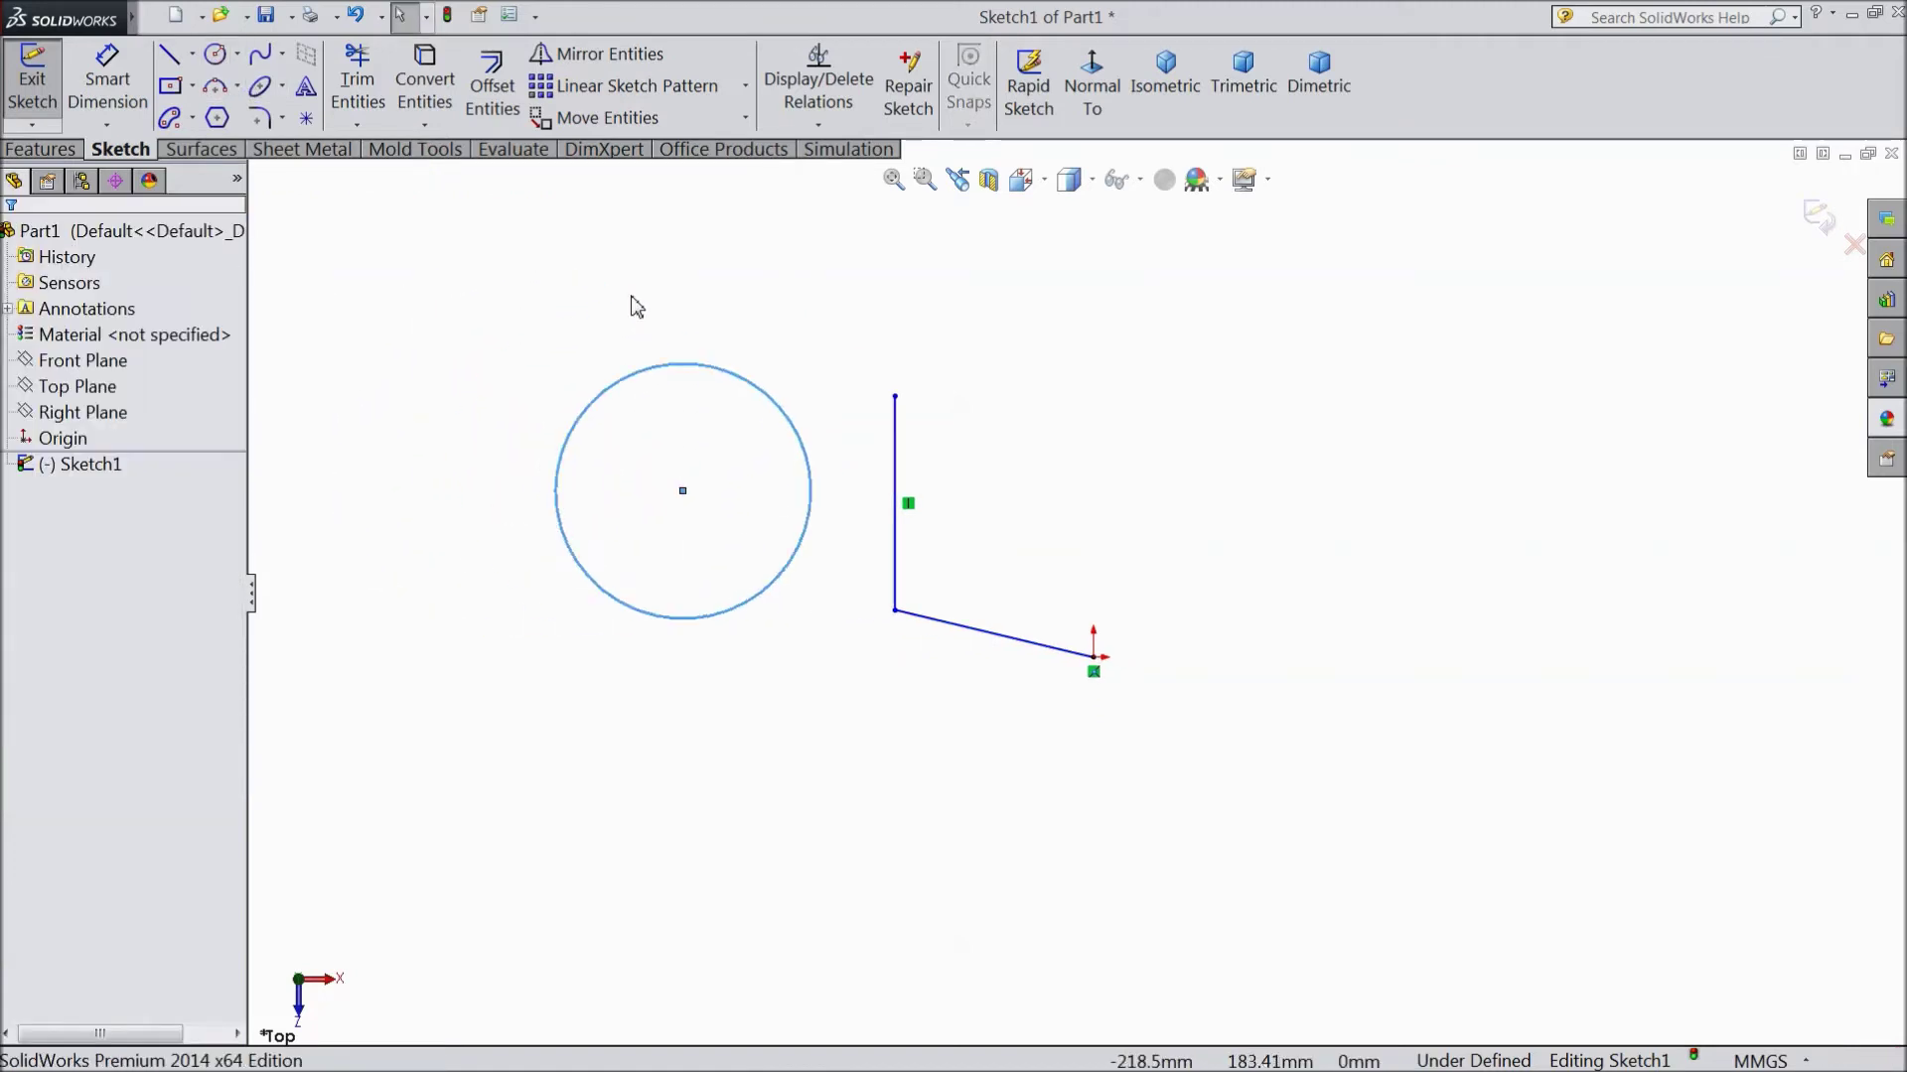
Make the circle tangent to the vertical line and shrink it to about 93.27 mm diameter
click(818, 124)
click(844, 180)
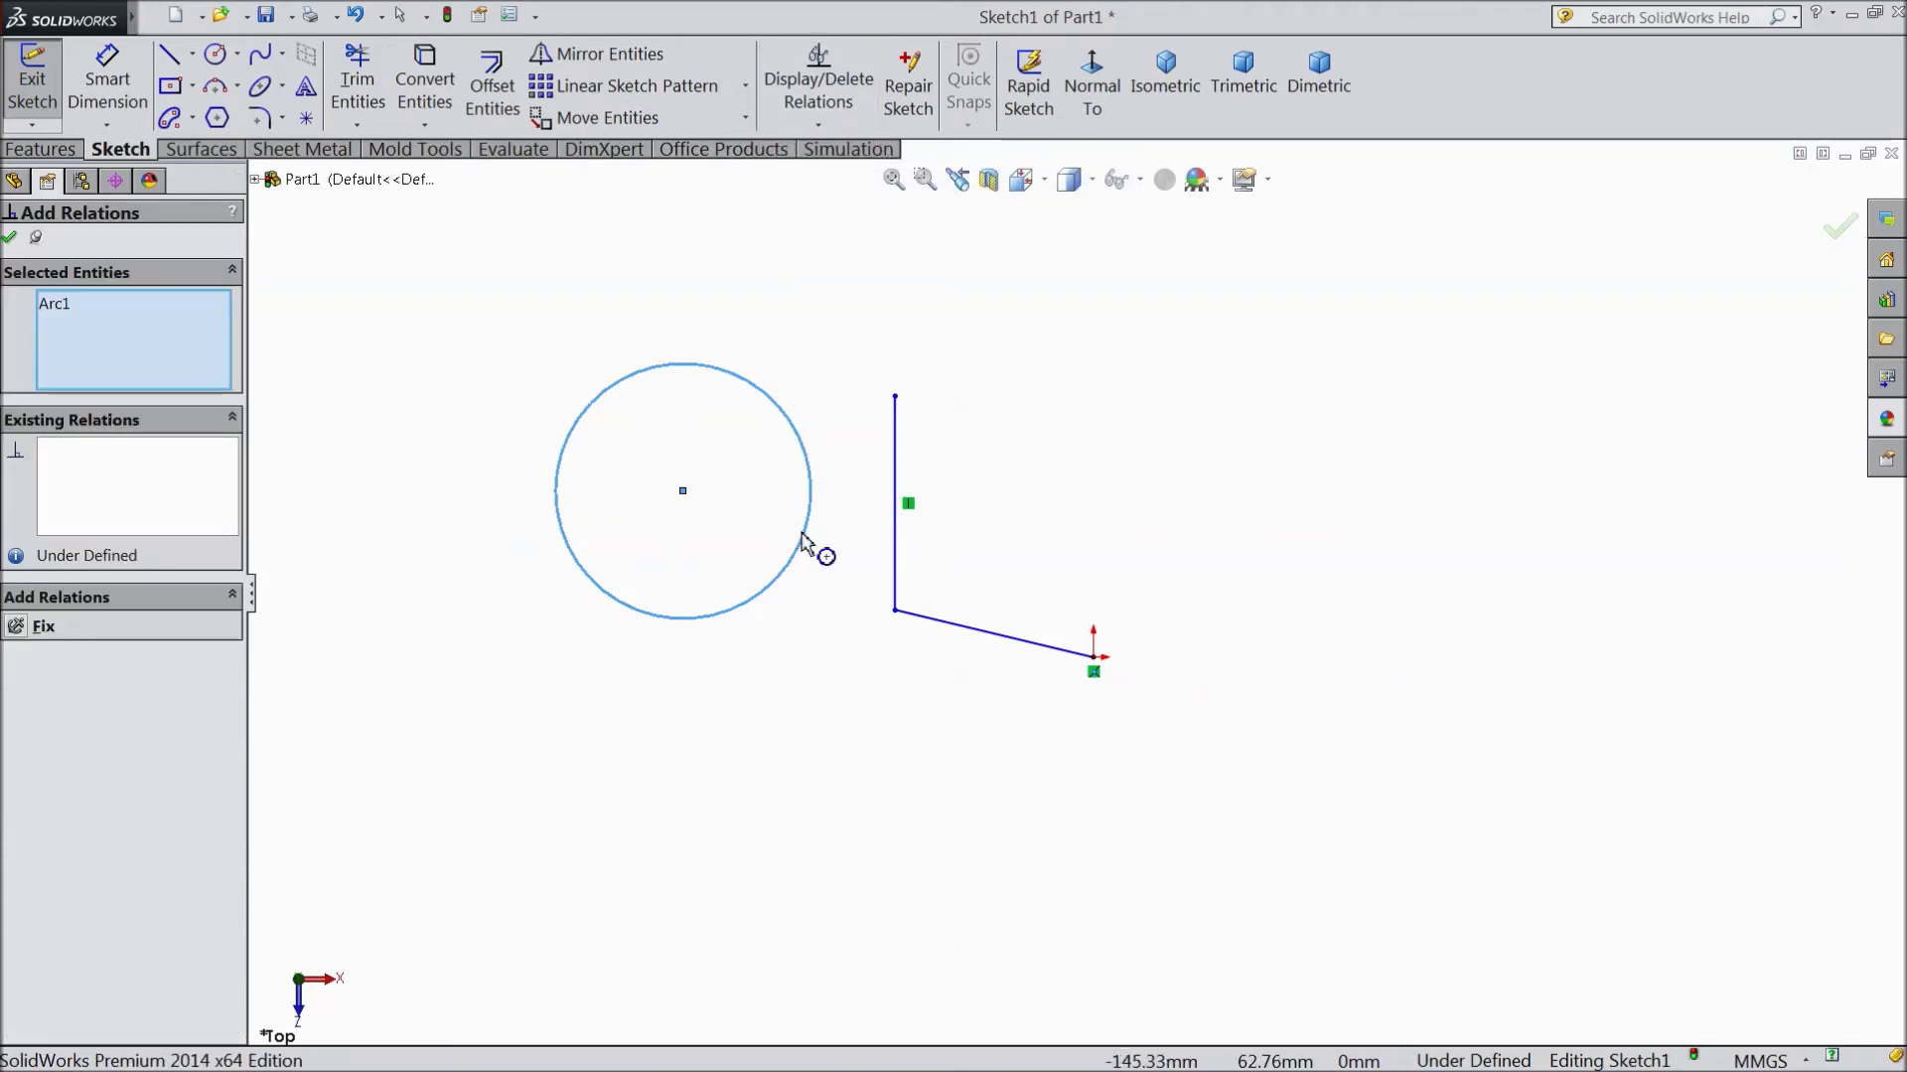
click(900, 553)
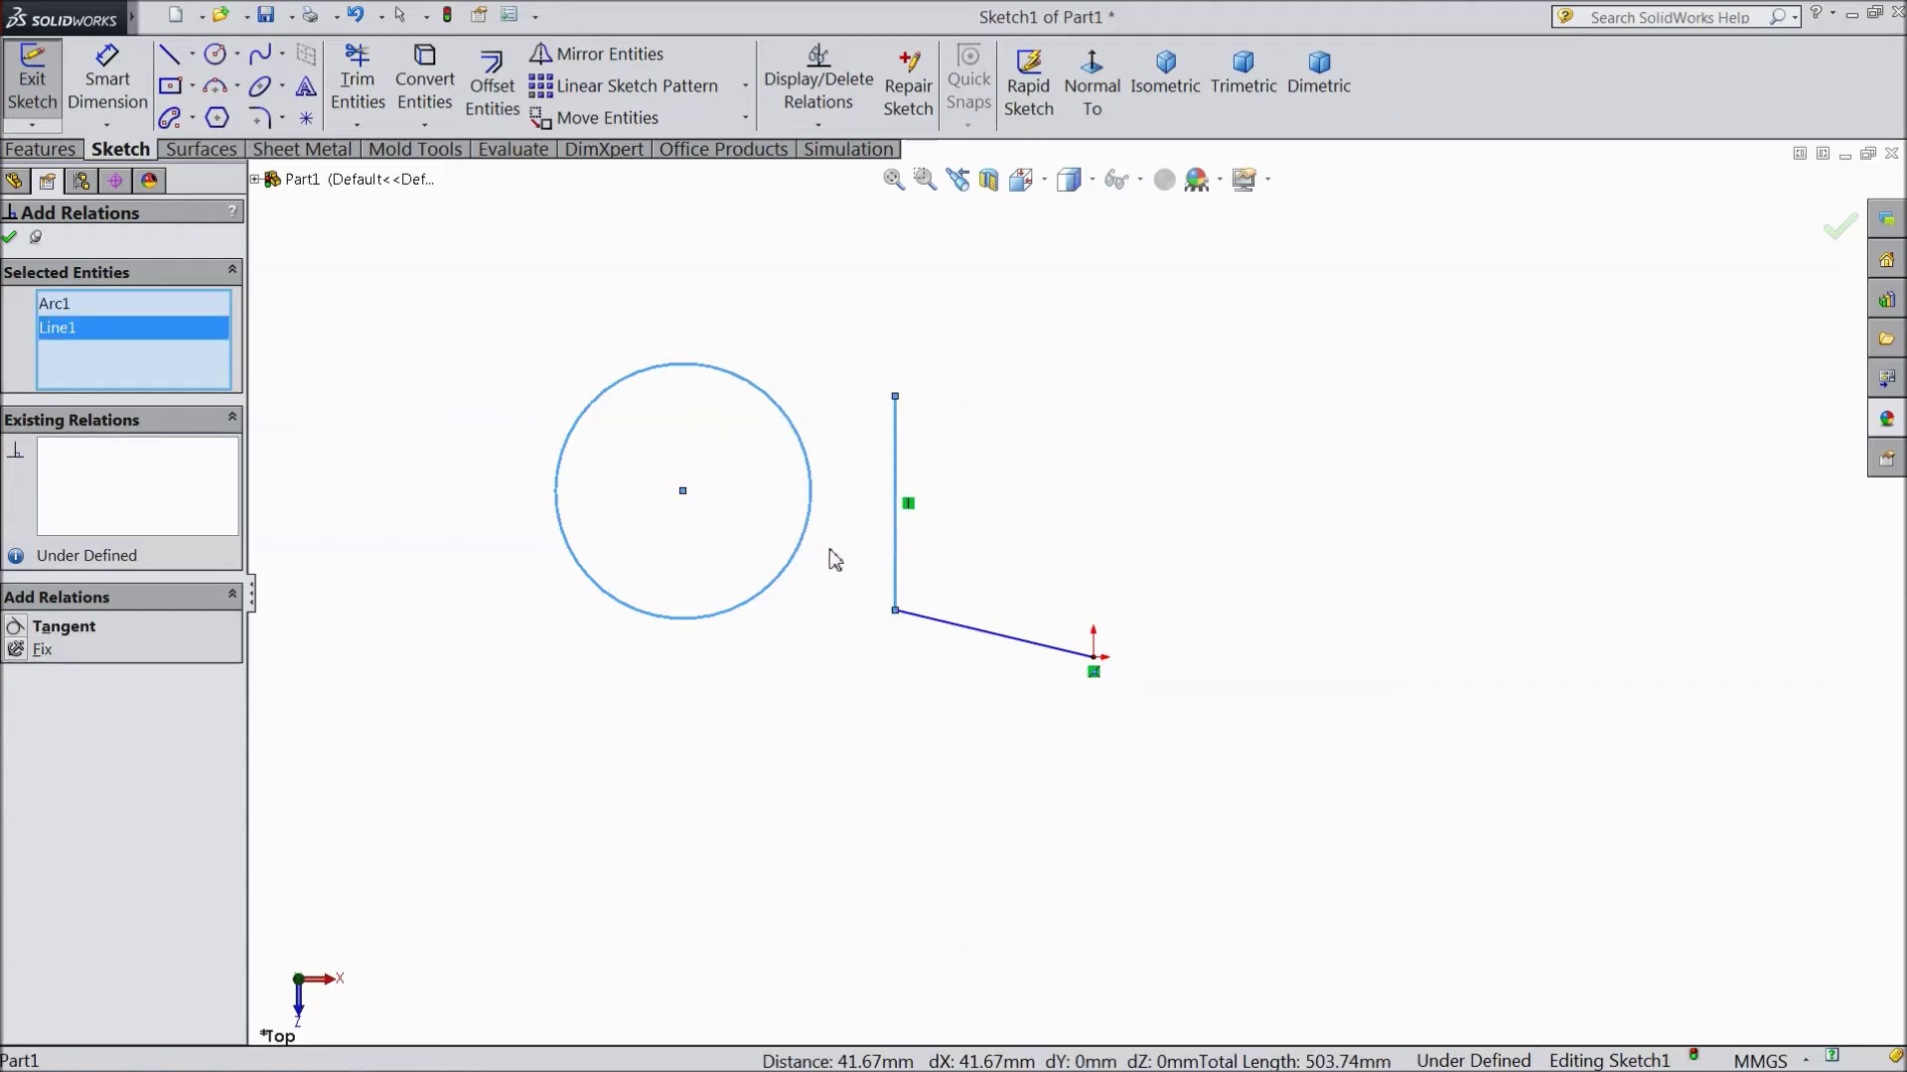
scroll(776, 543, down, 2)
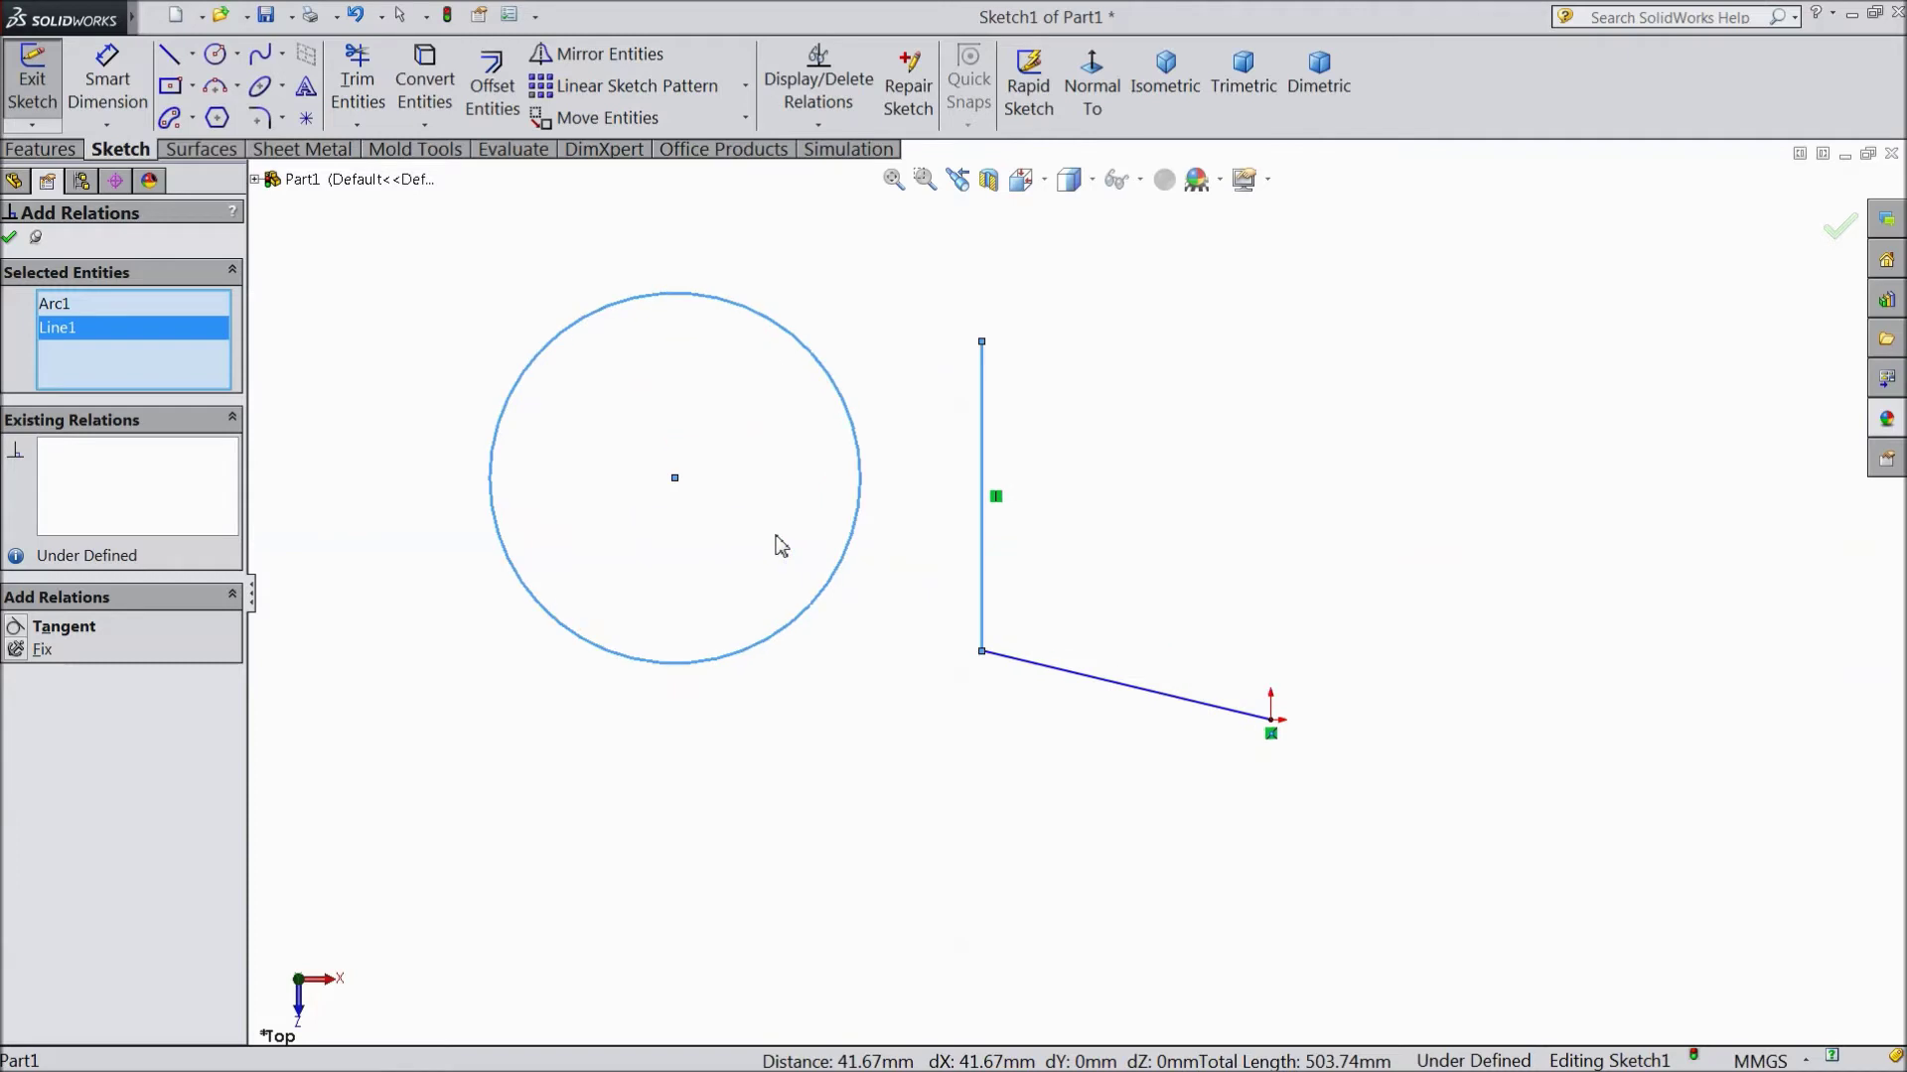
click(62, 627)
scroll(983, 482, down, 4)
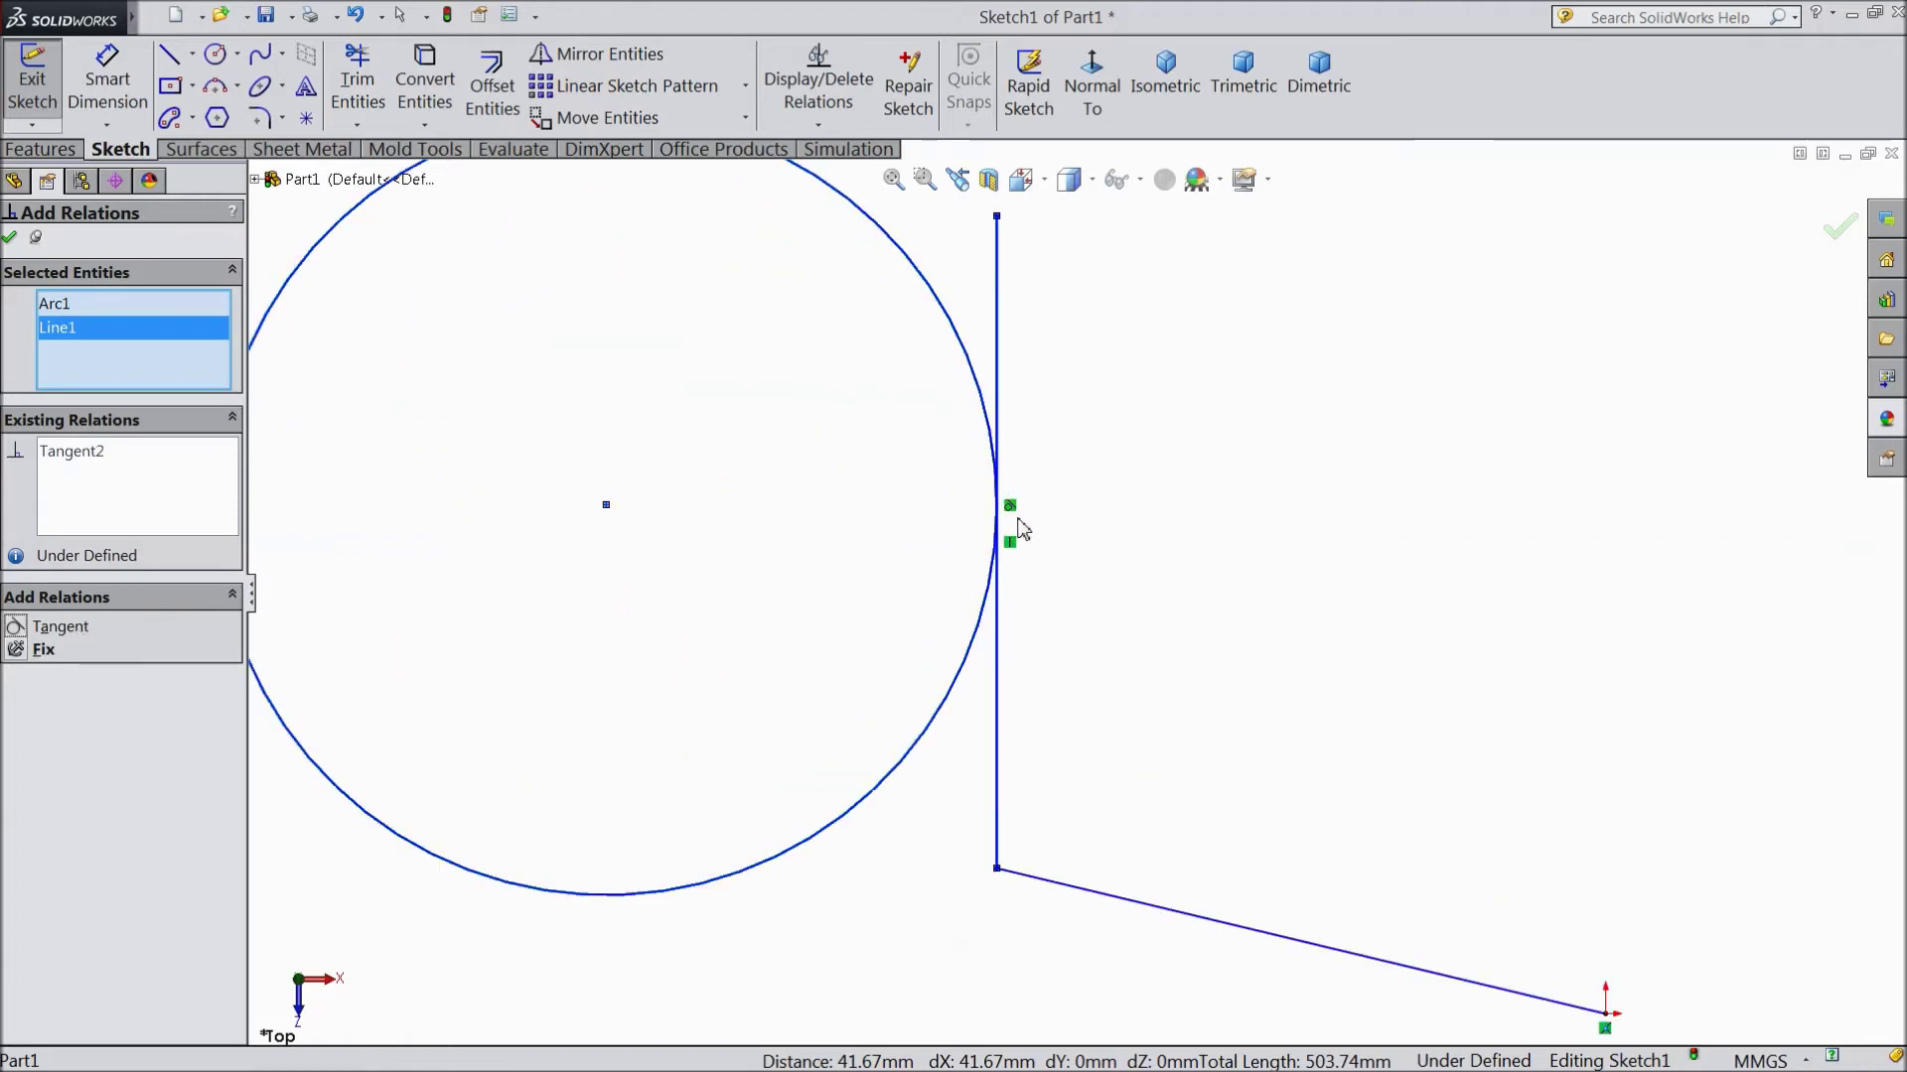
scroll(1011, 511, up, 4)
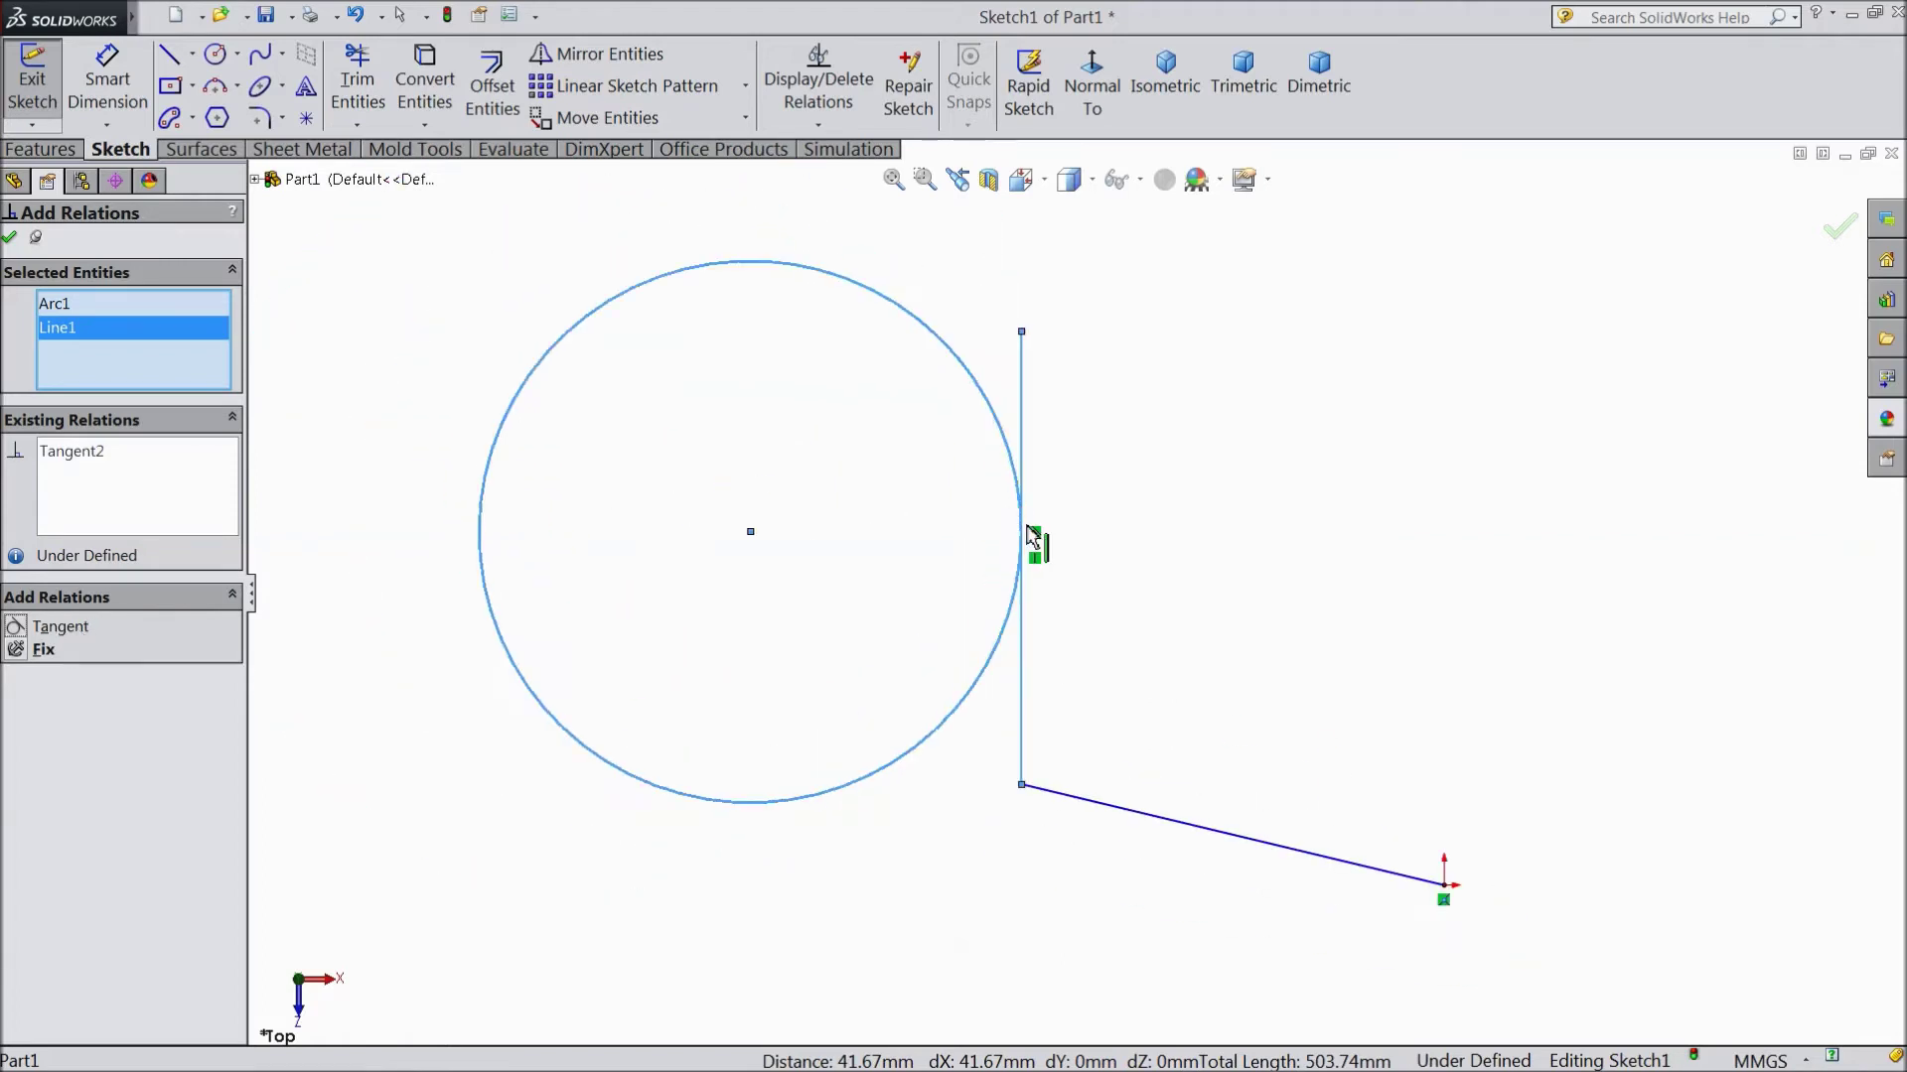
scroll(1102, 745, up, 2)
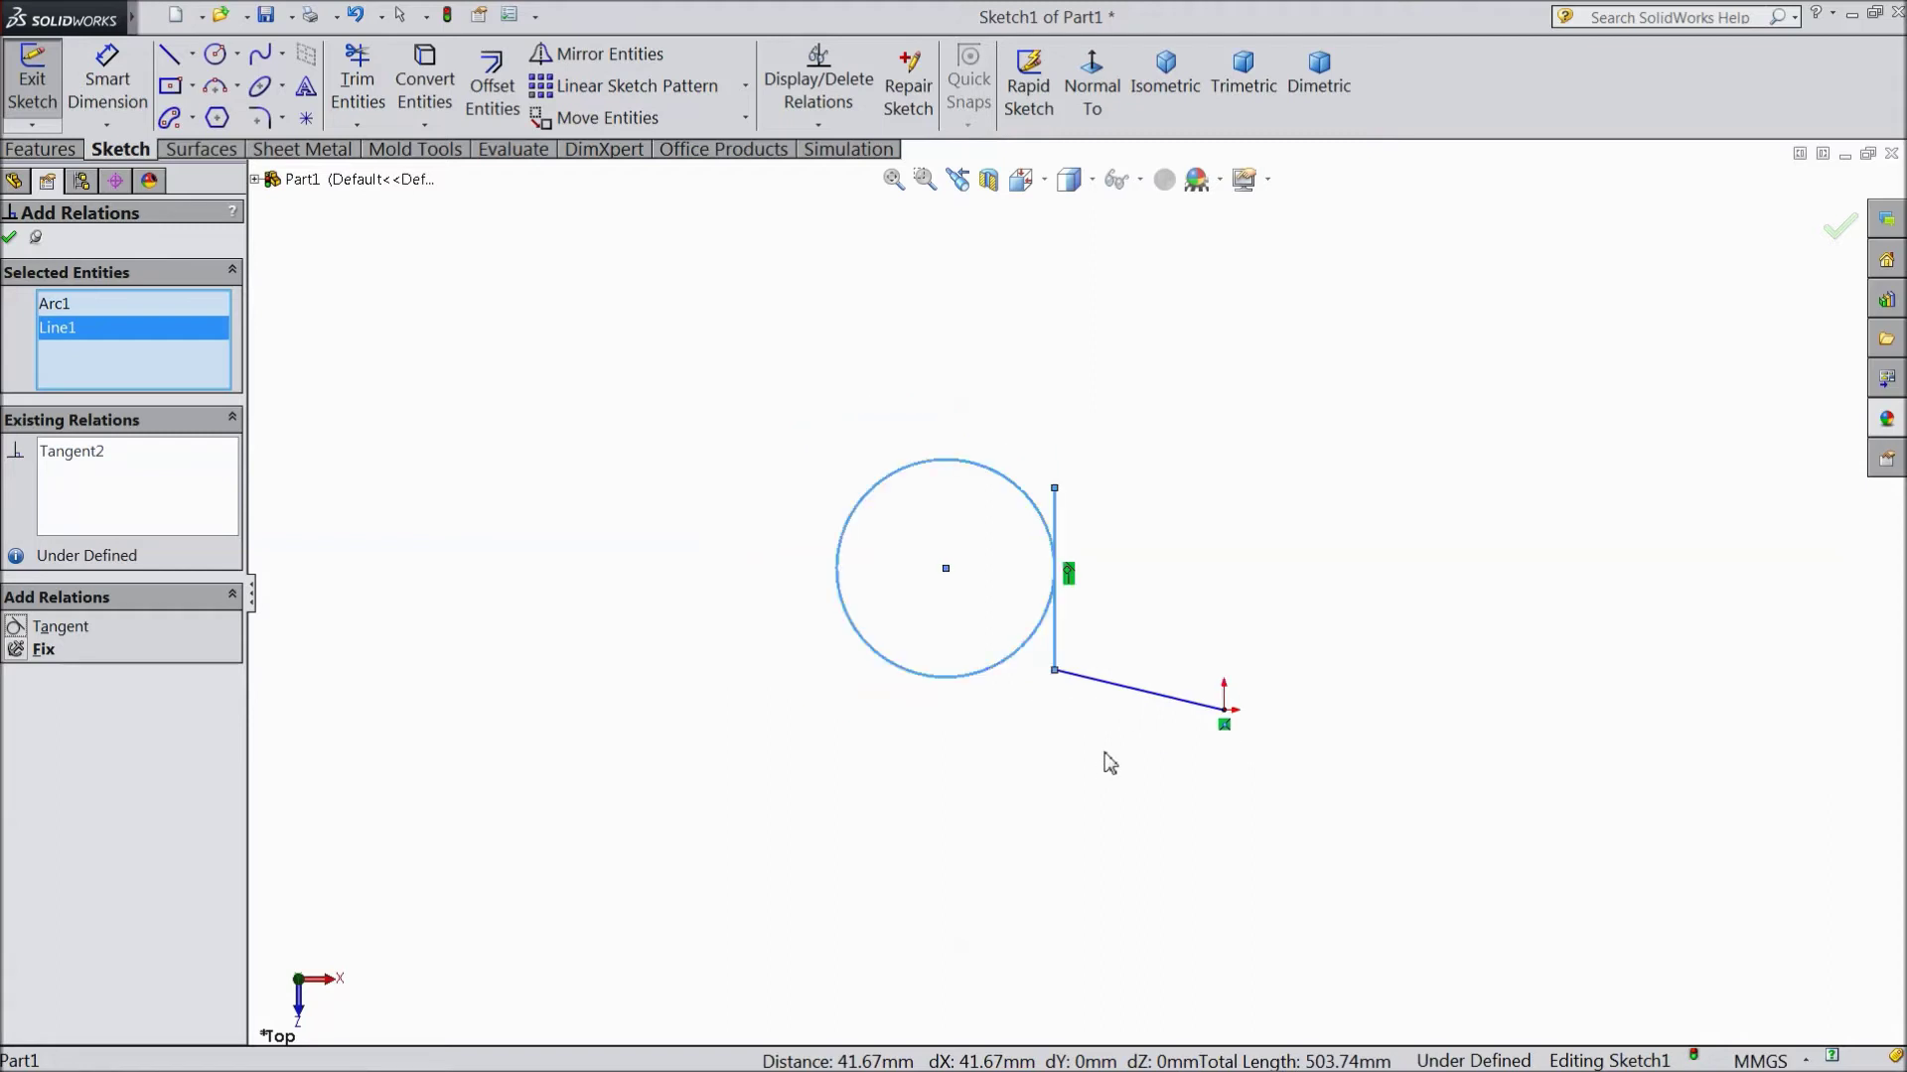
scroll(1082, 685, down, 3)
click(9, 237)
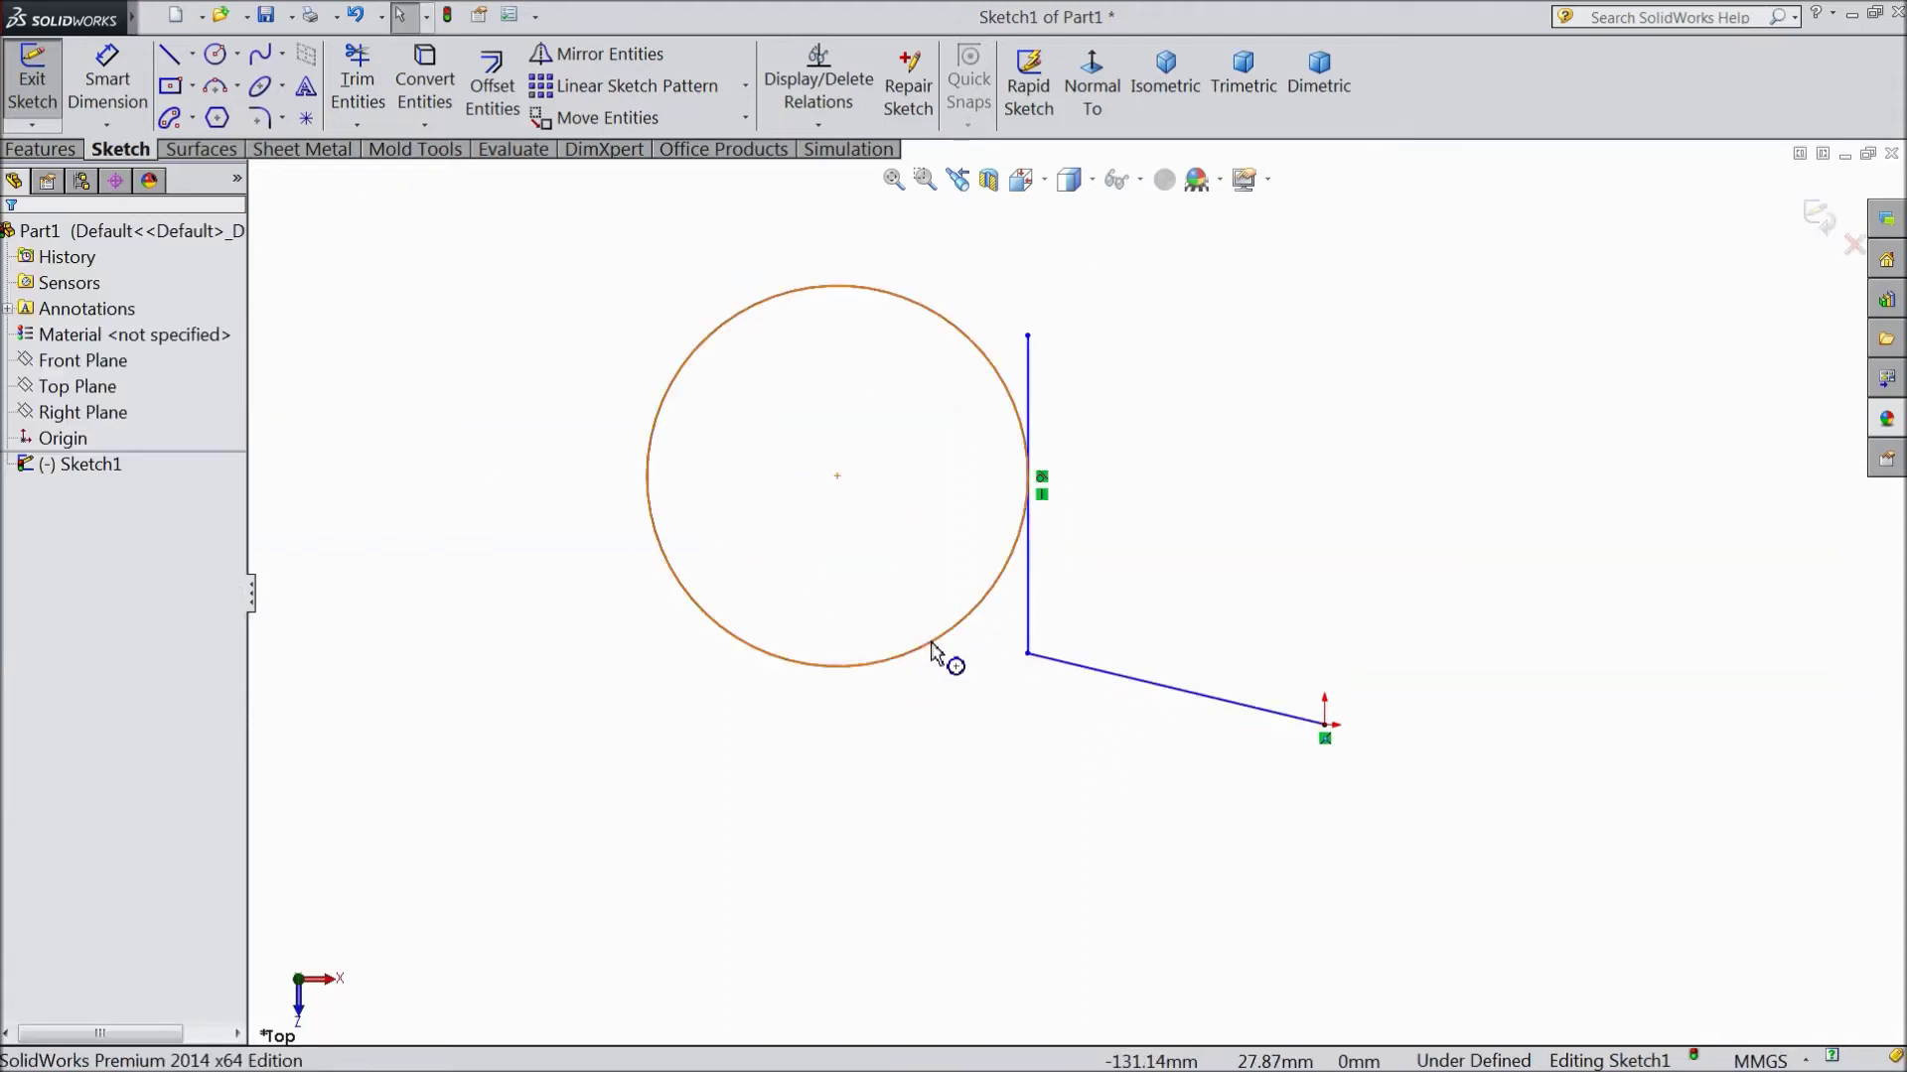
drag(933, 638, 940, 584)
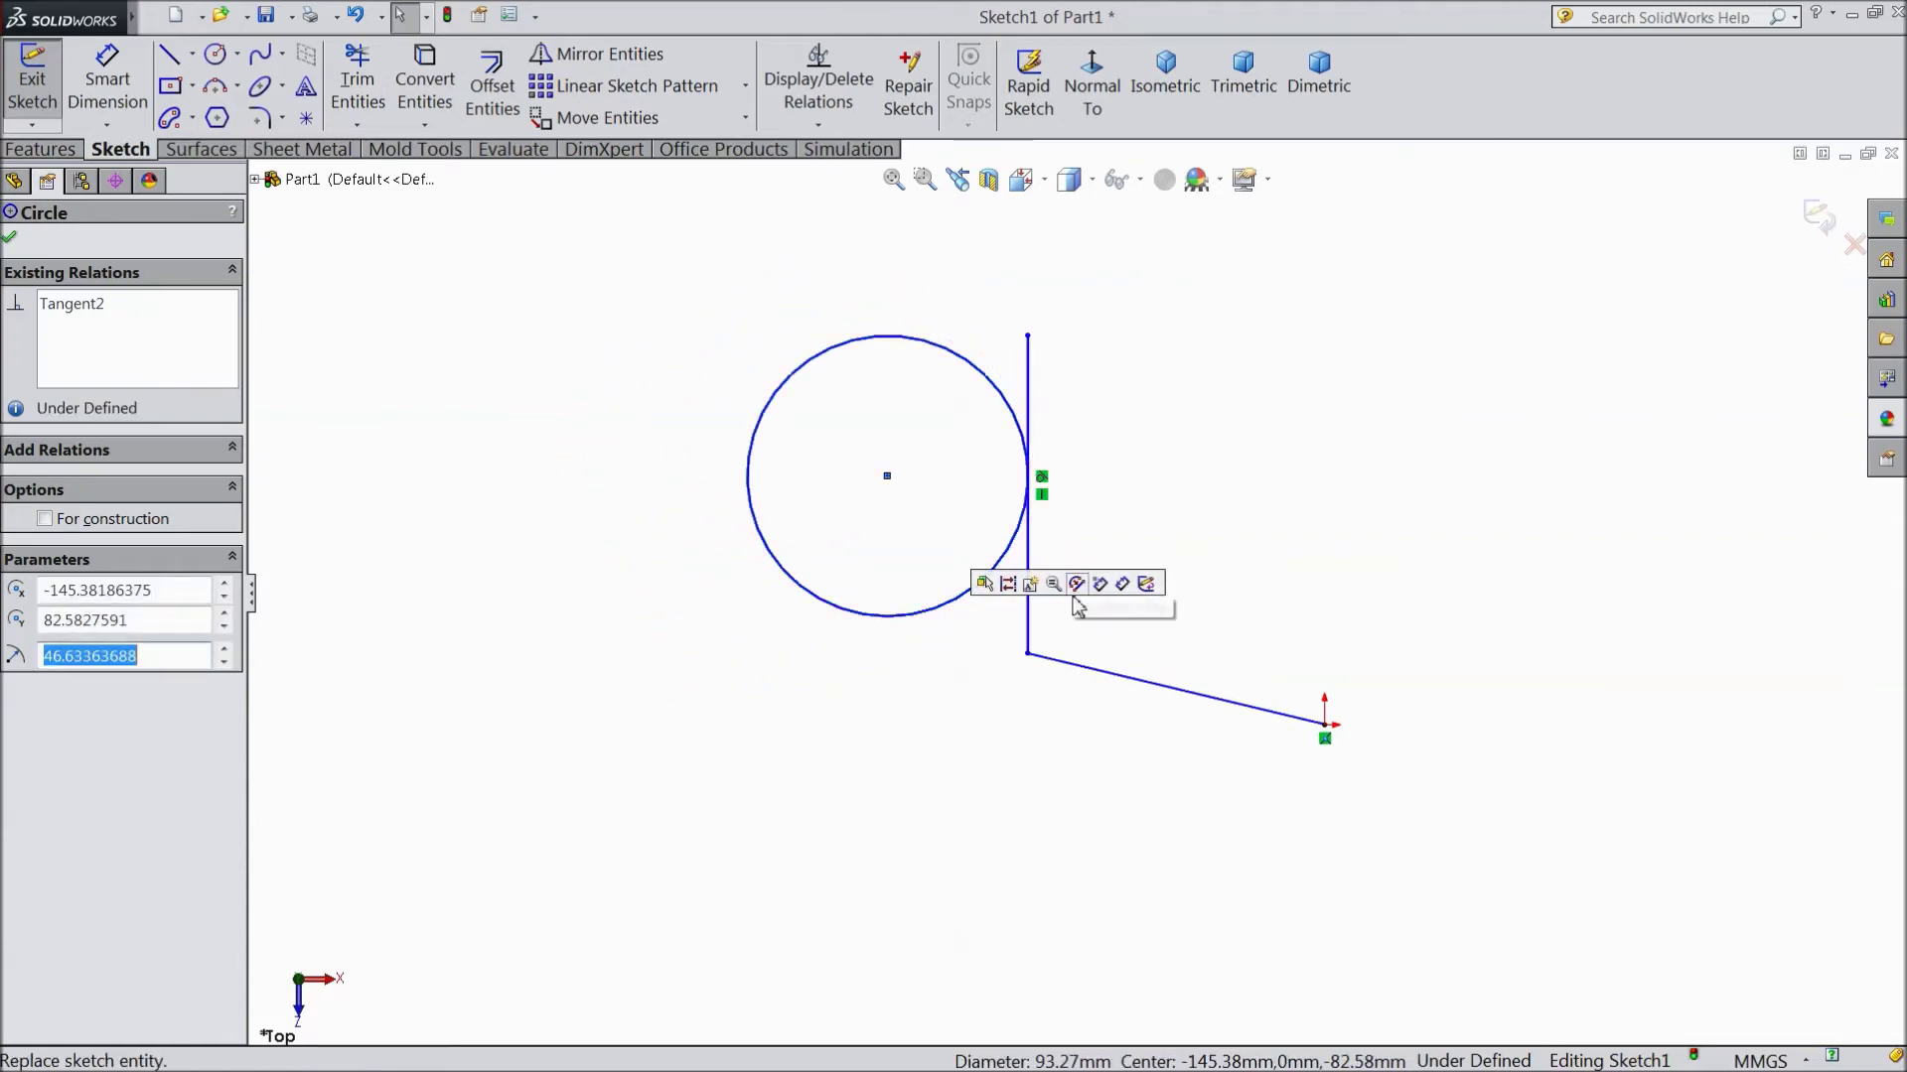
click(220, 54)
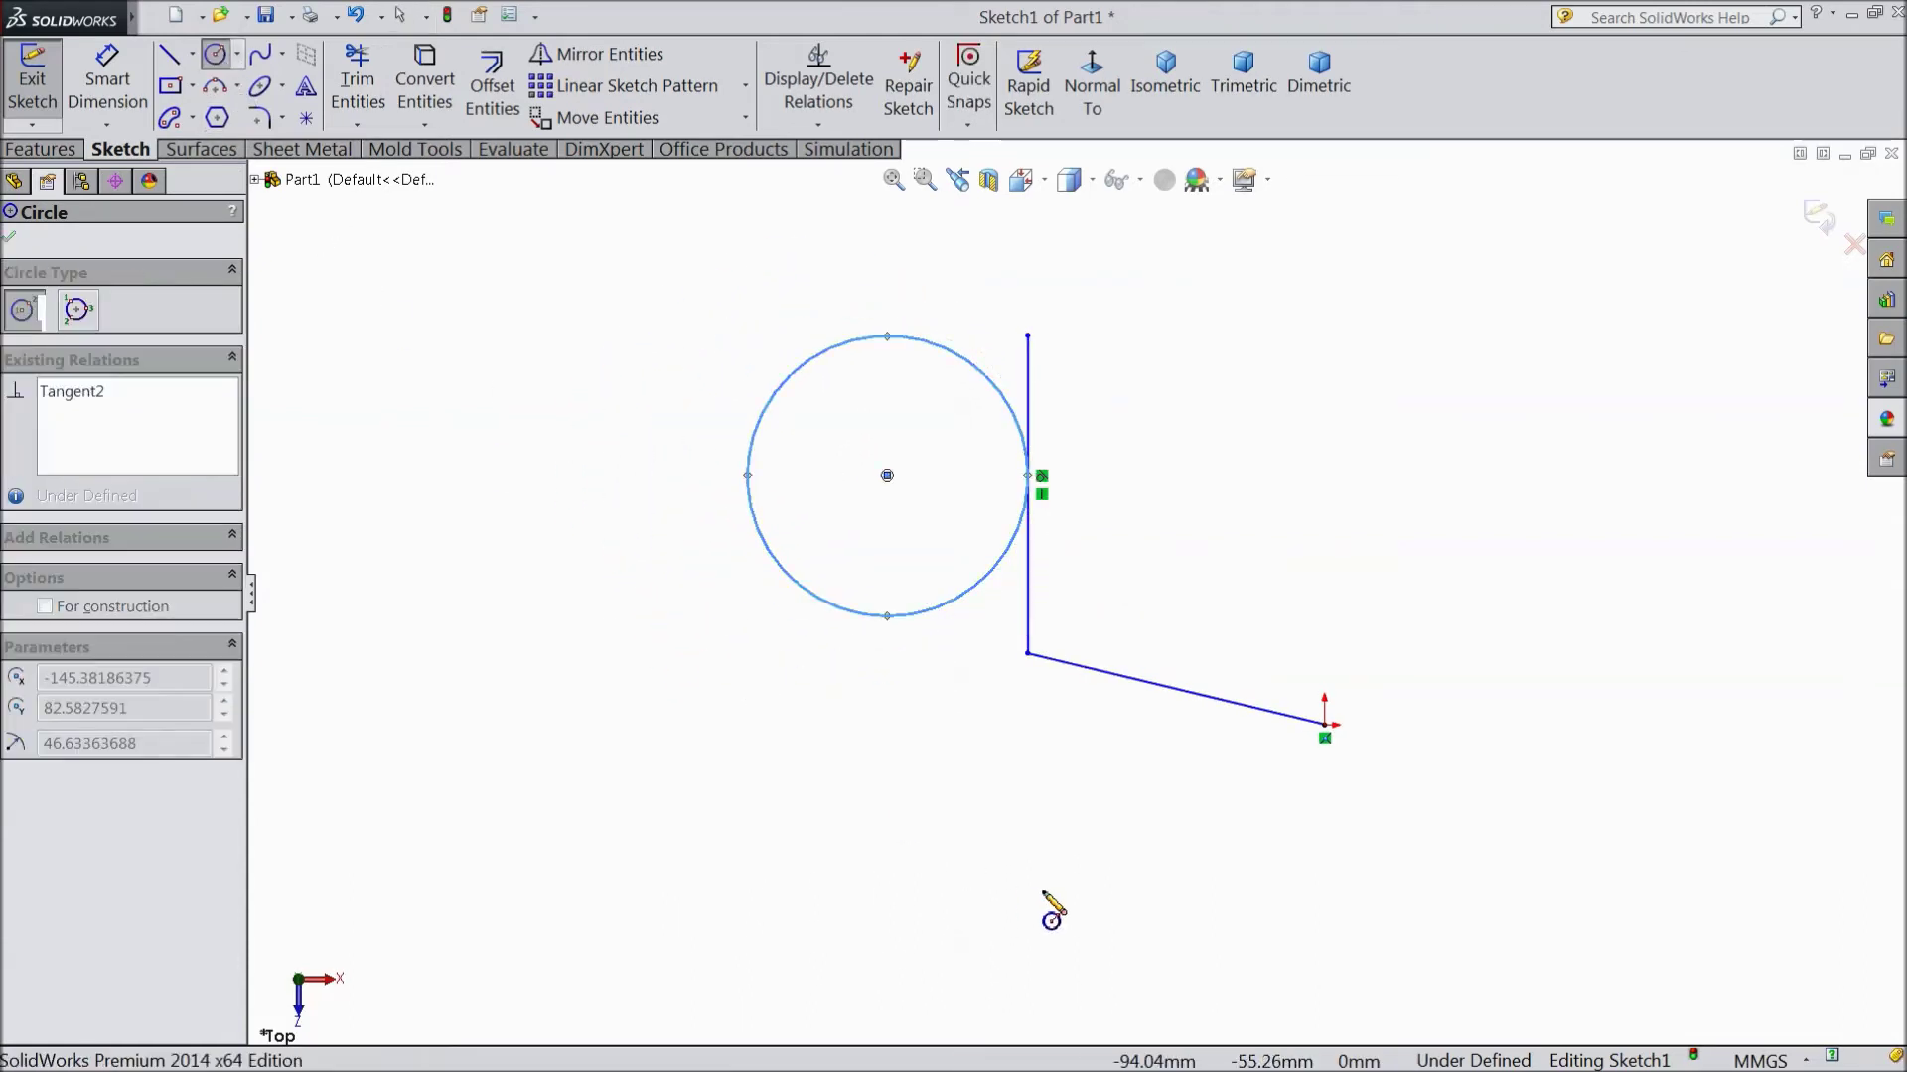
Draw a second circle below the sloped line
drag(1122, 891, 1124, 778)
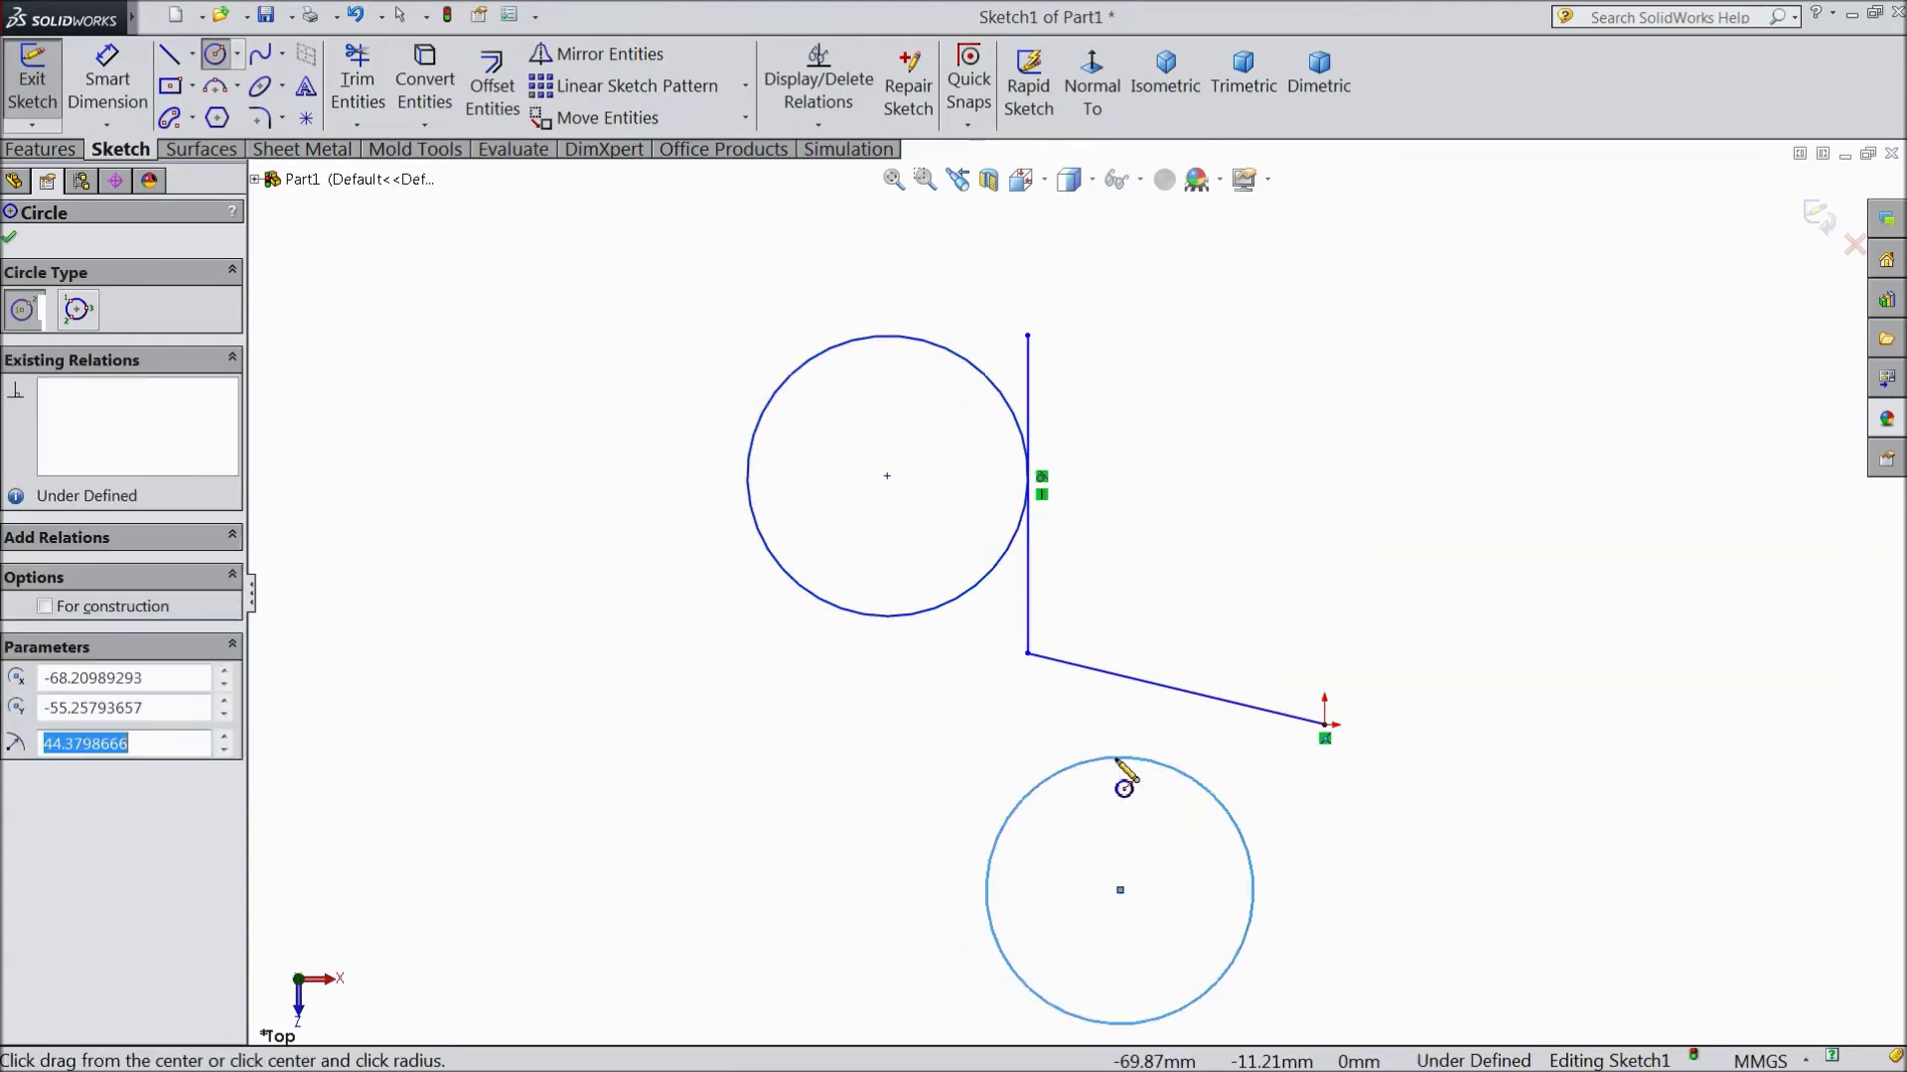
scroll(1132, 868, down, 3)
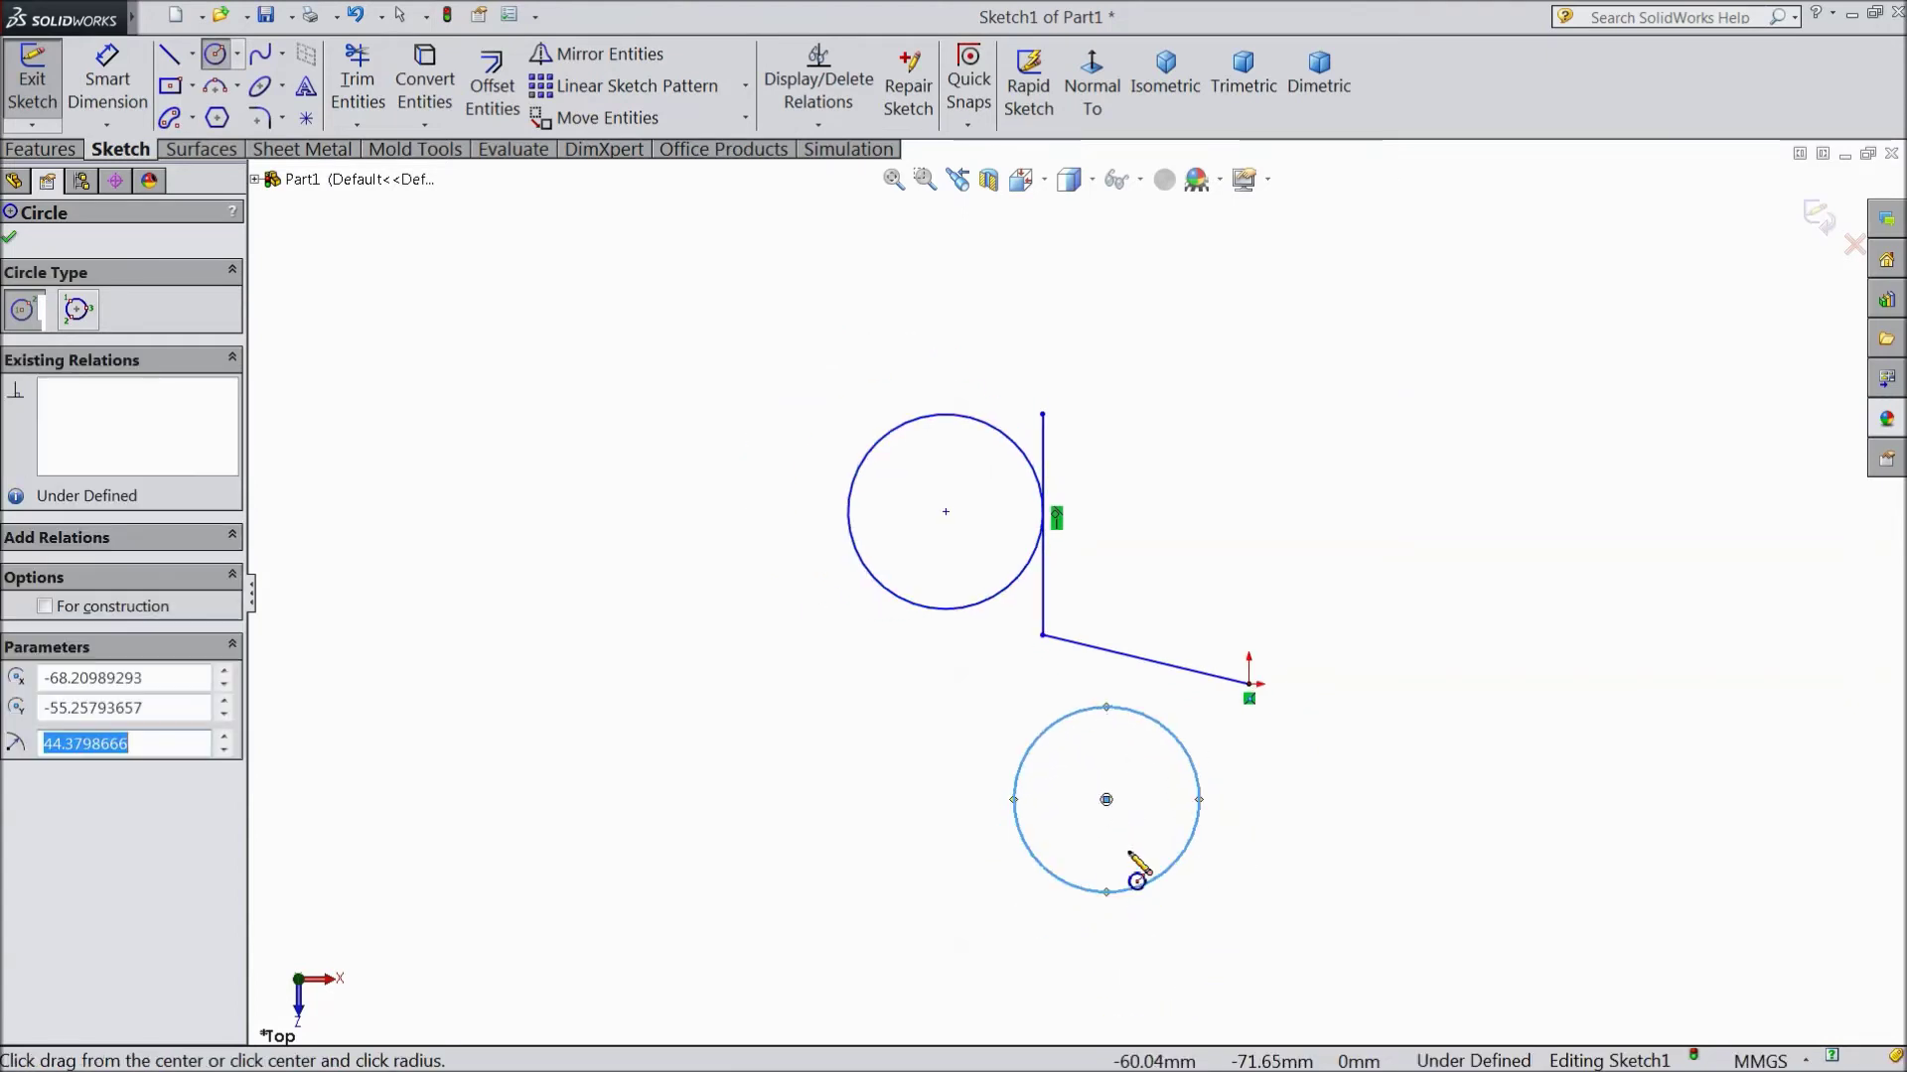
click(10, 236)
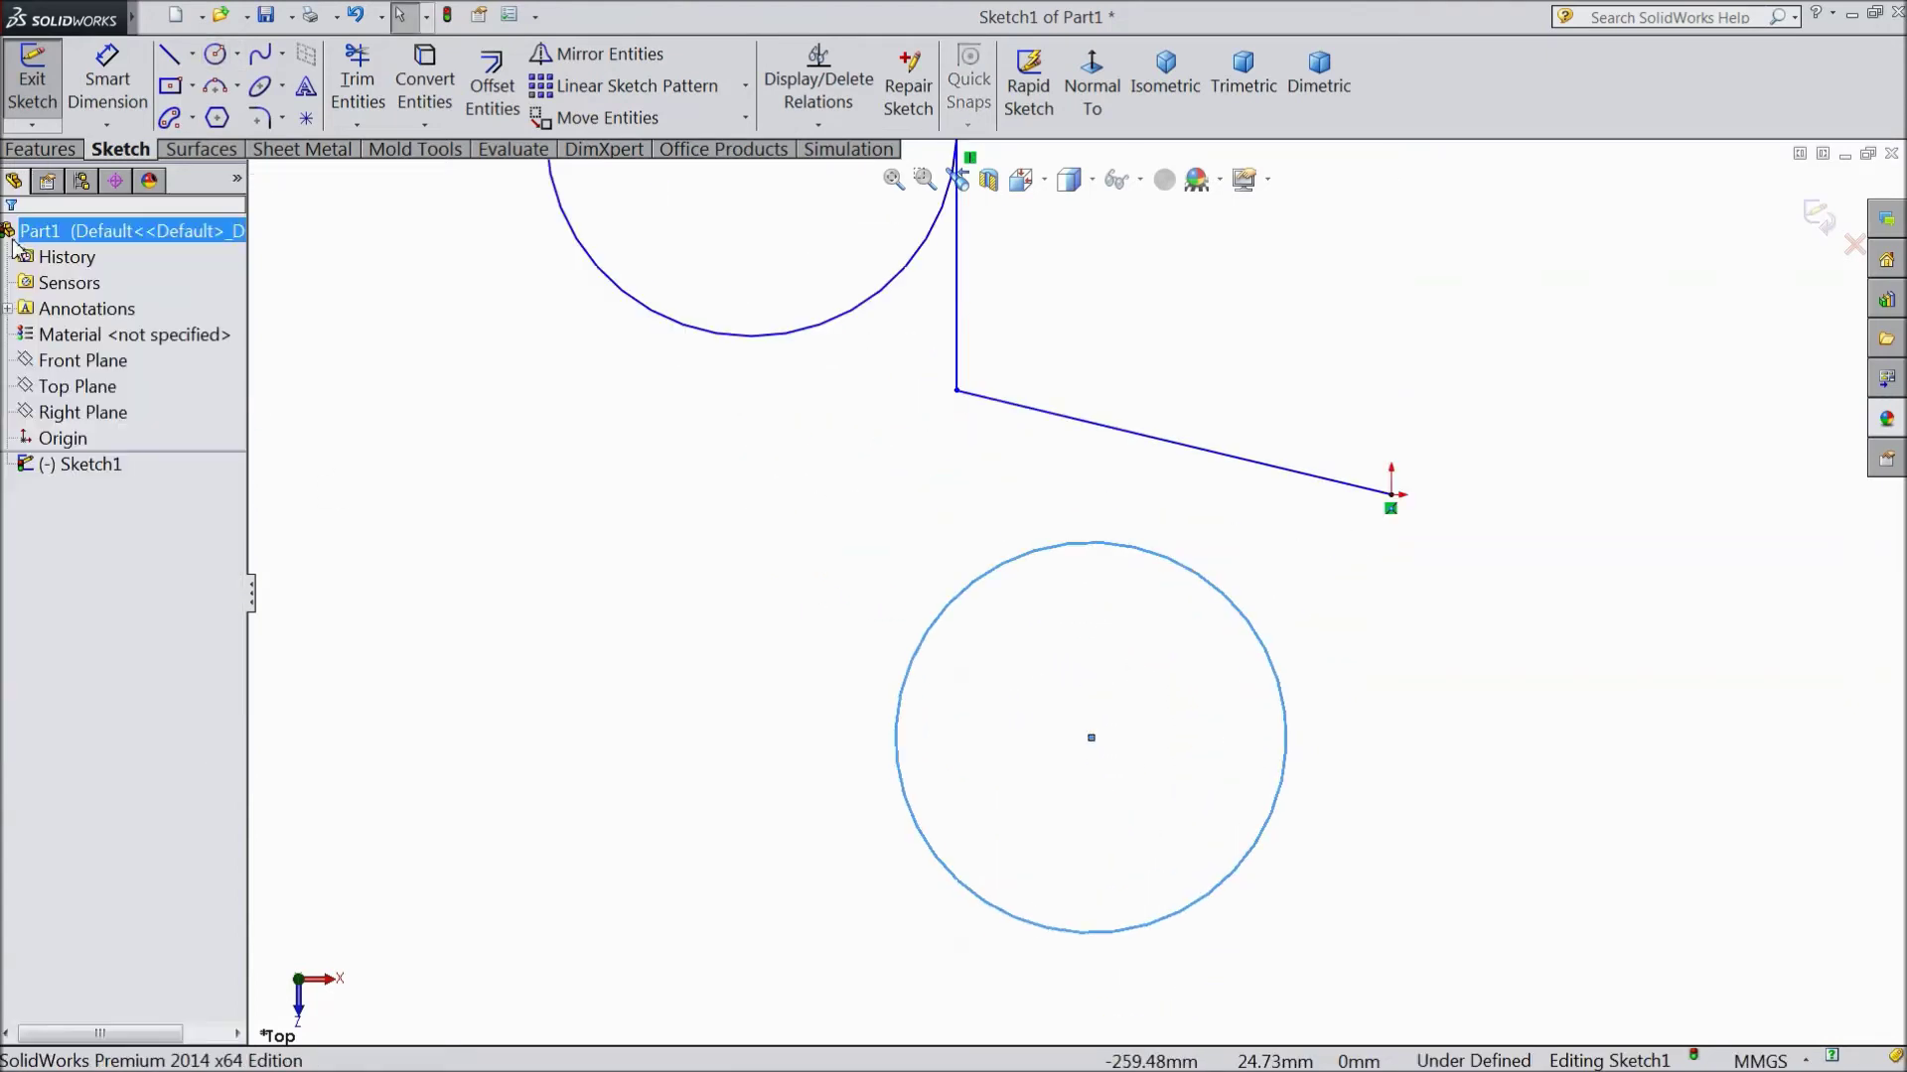
Make the lower circle tangent to the sloped line
click(1226, 457)
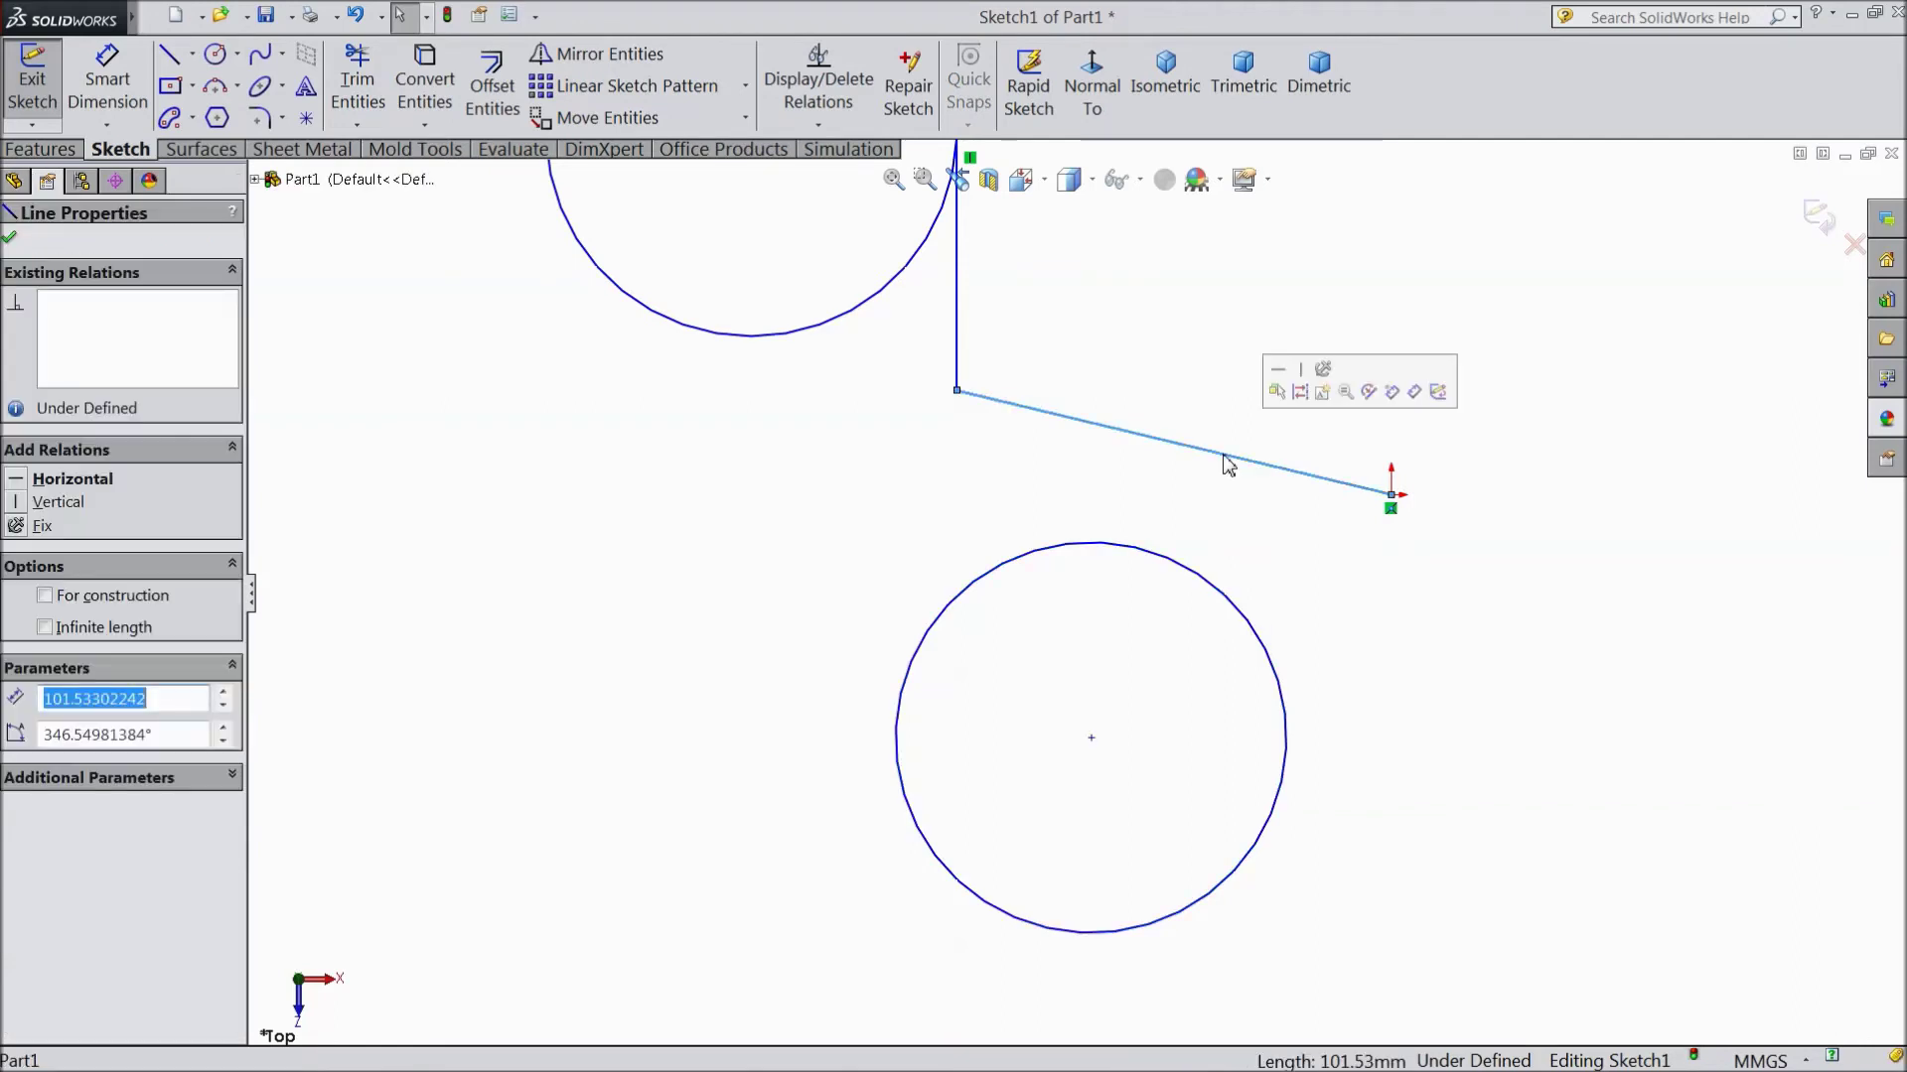
ctrl+click(1214, 594)
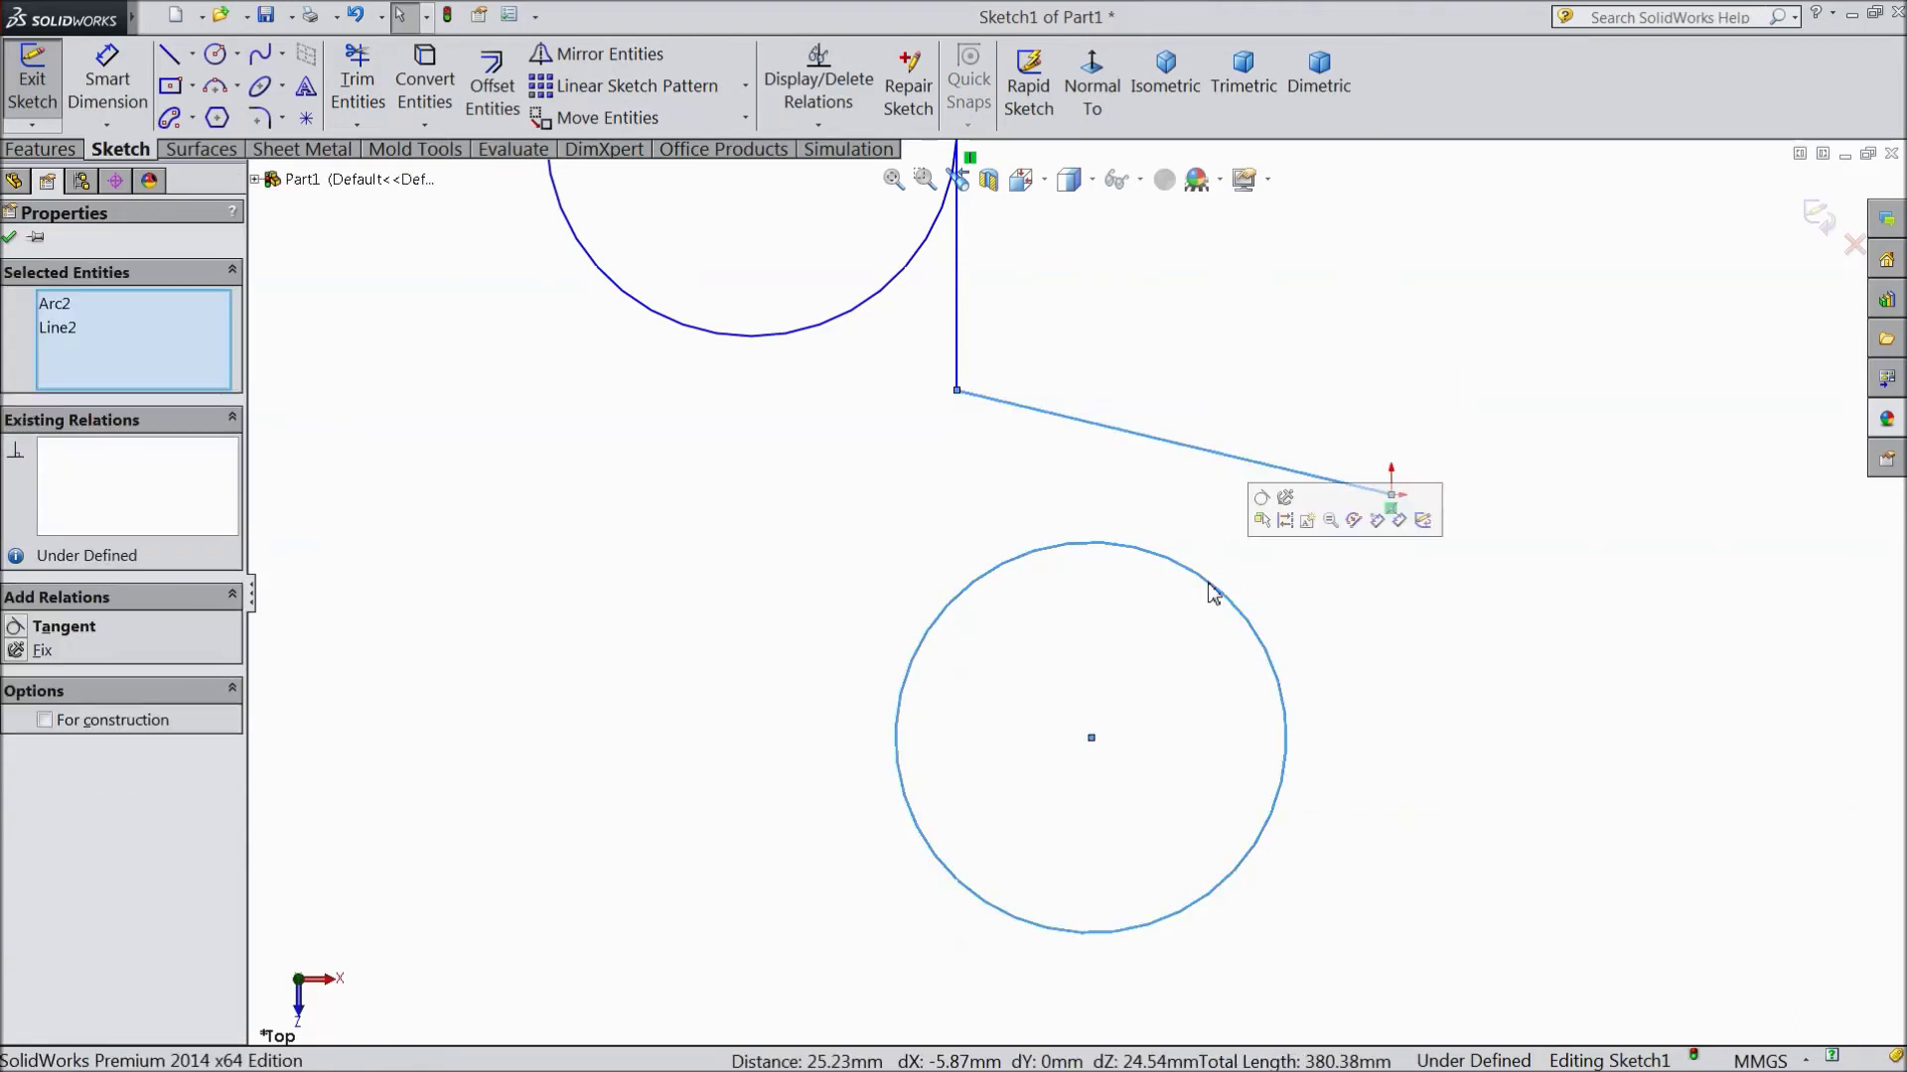
click(1264, 500)
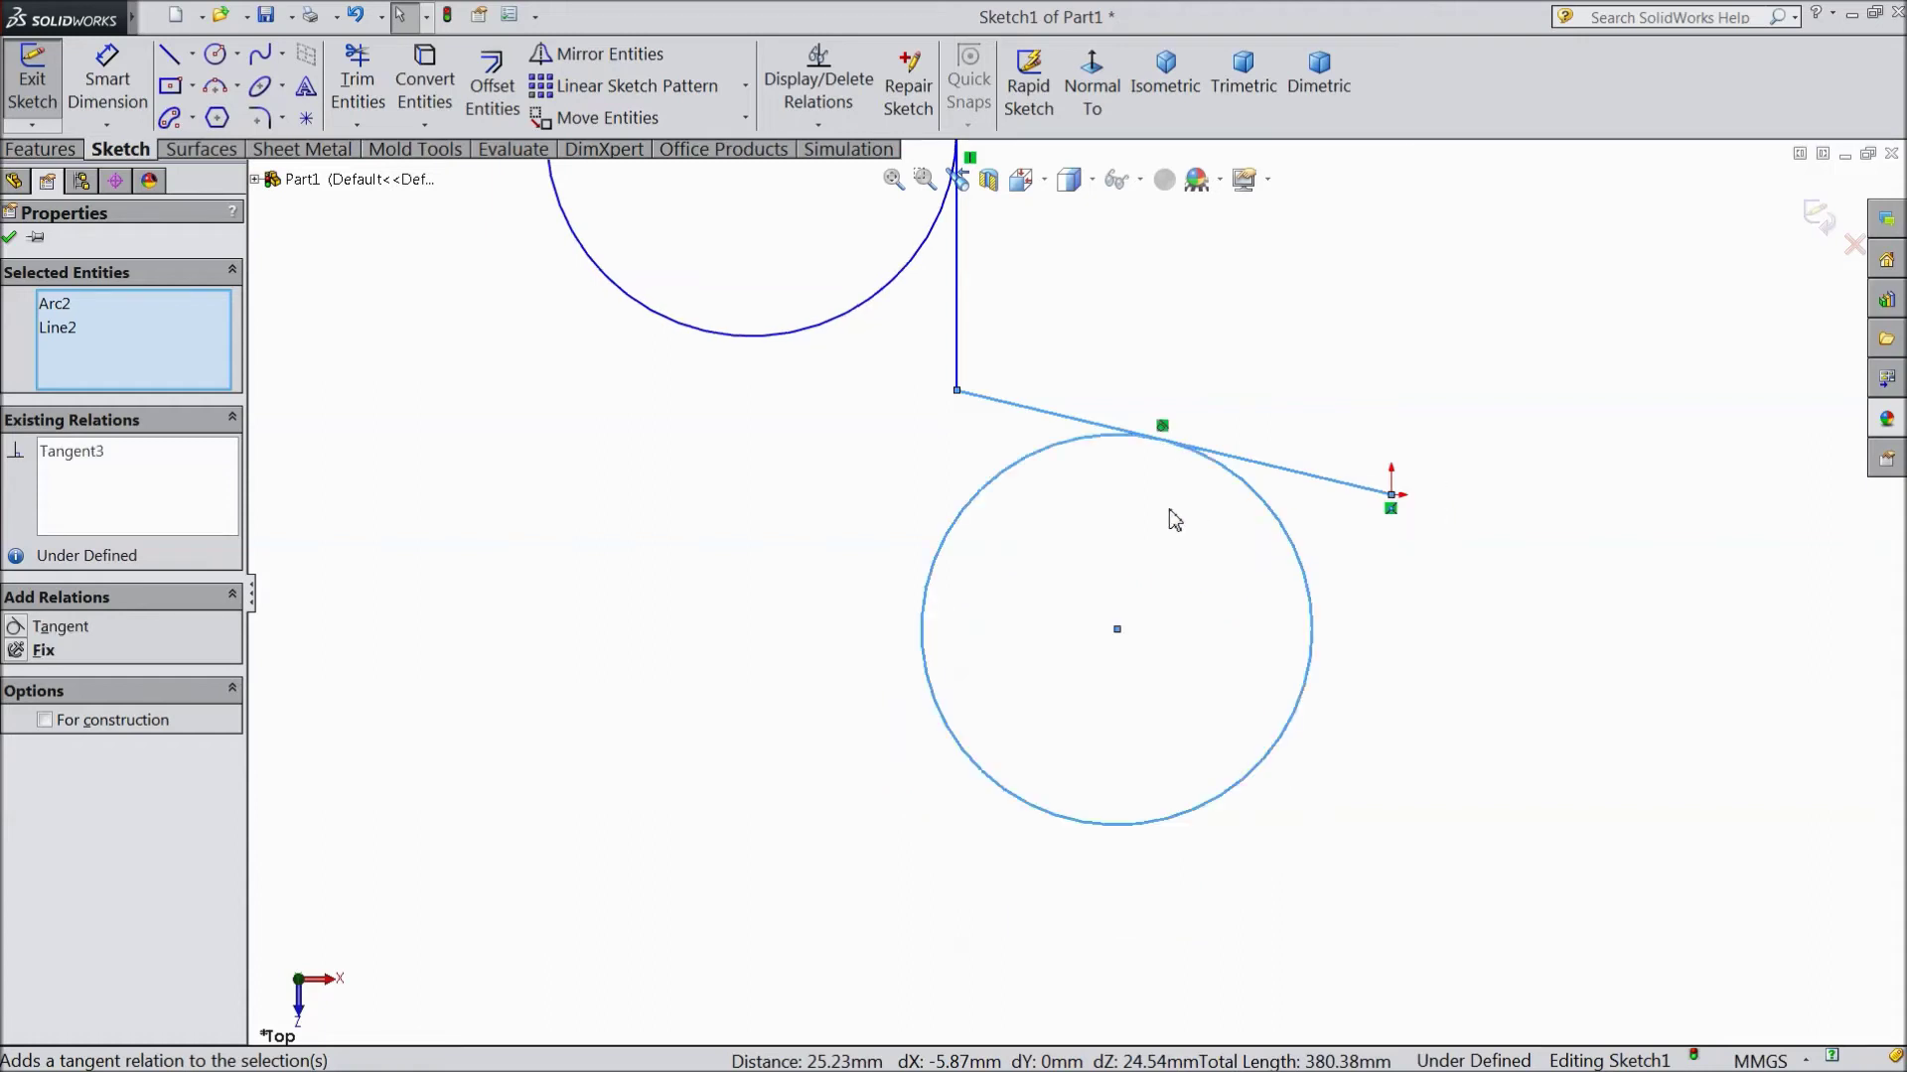
scroll(1083, 586, up, 3)
scroll(1132, 387, down, 2)
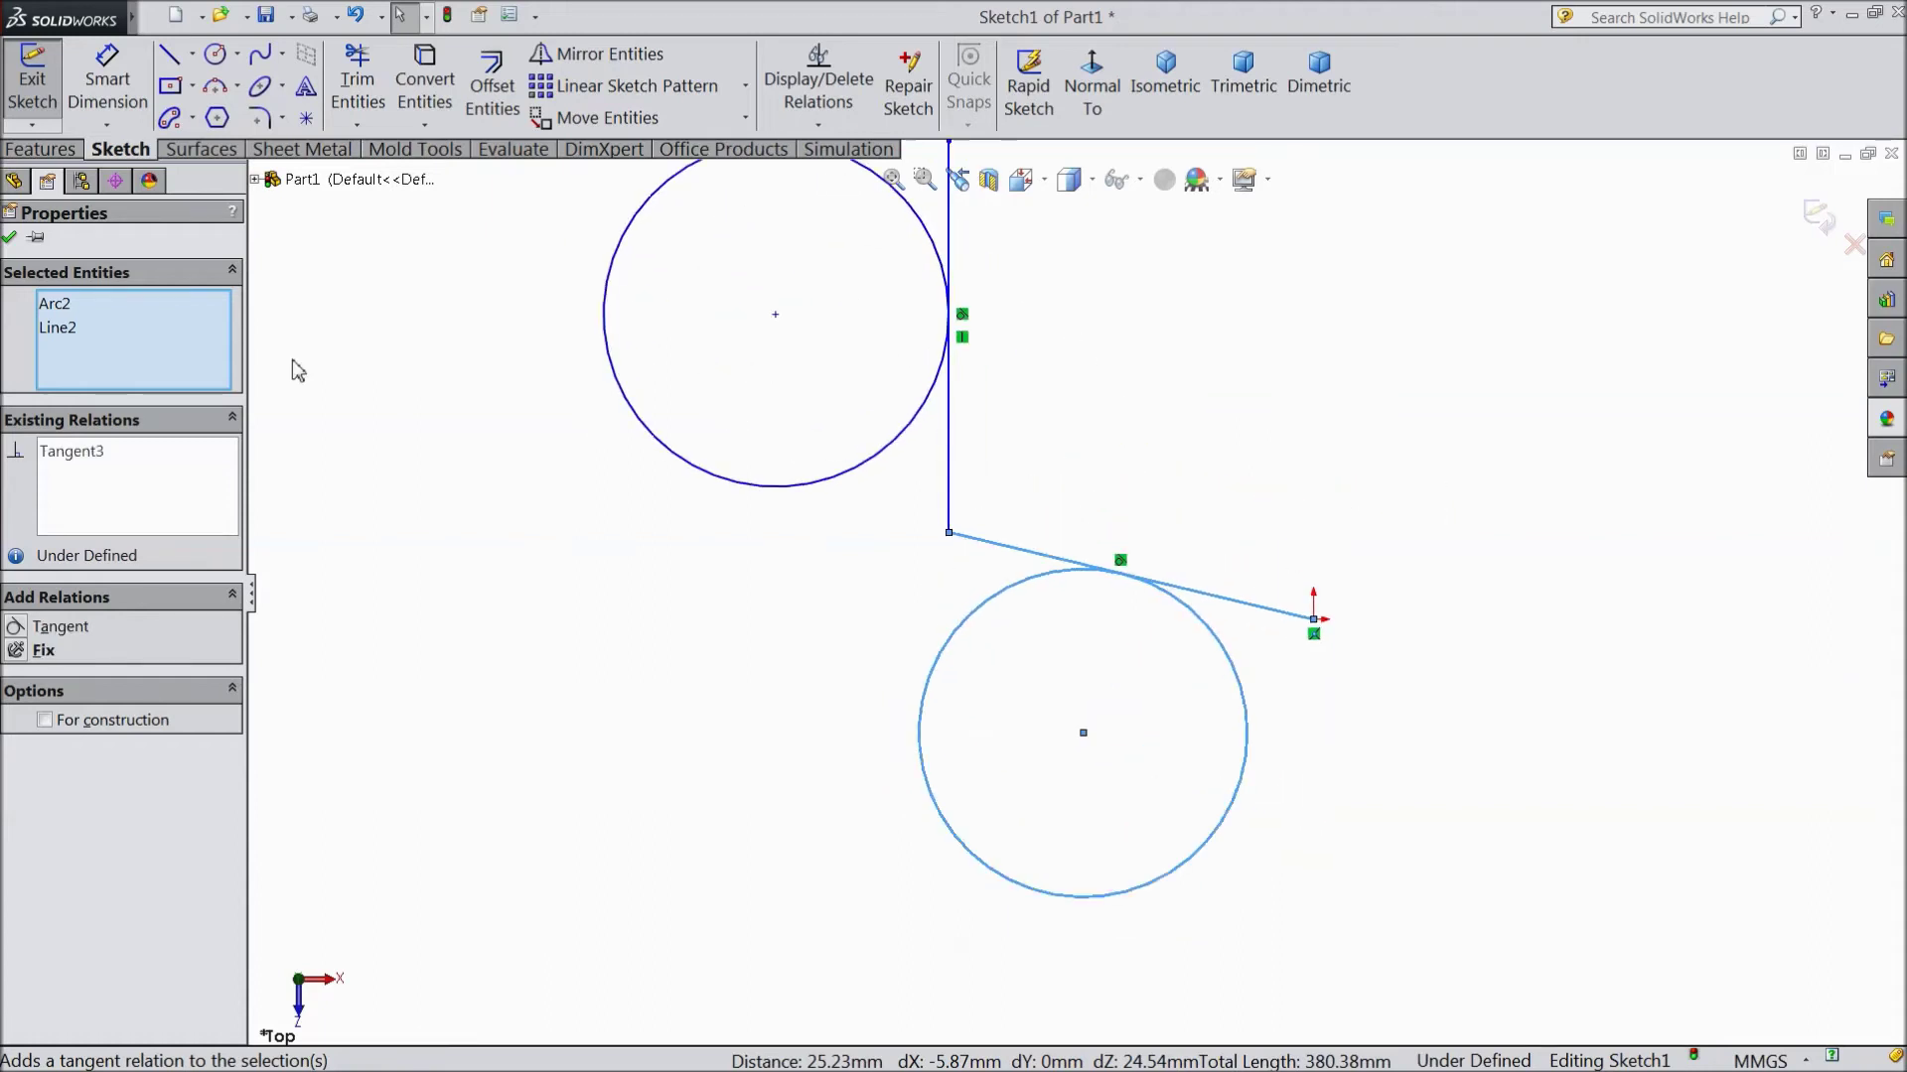
click(11, 240)
scroll(860, 586, up, 2)
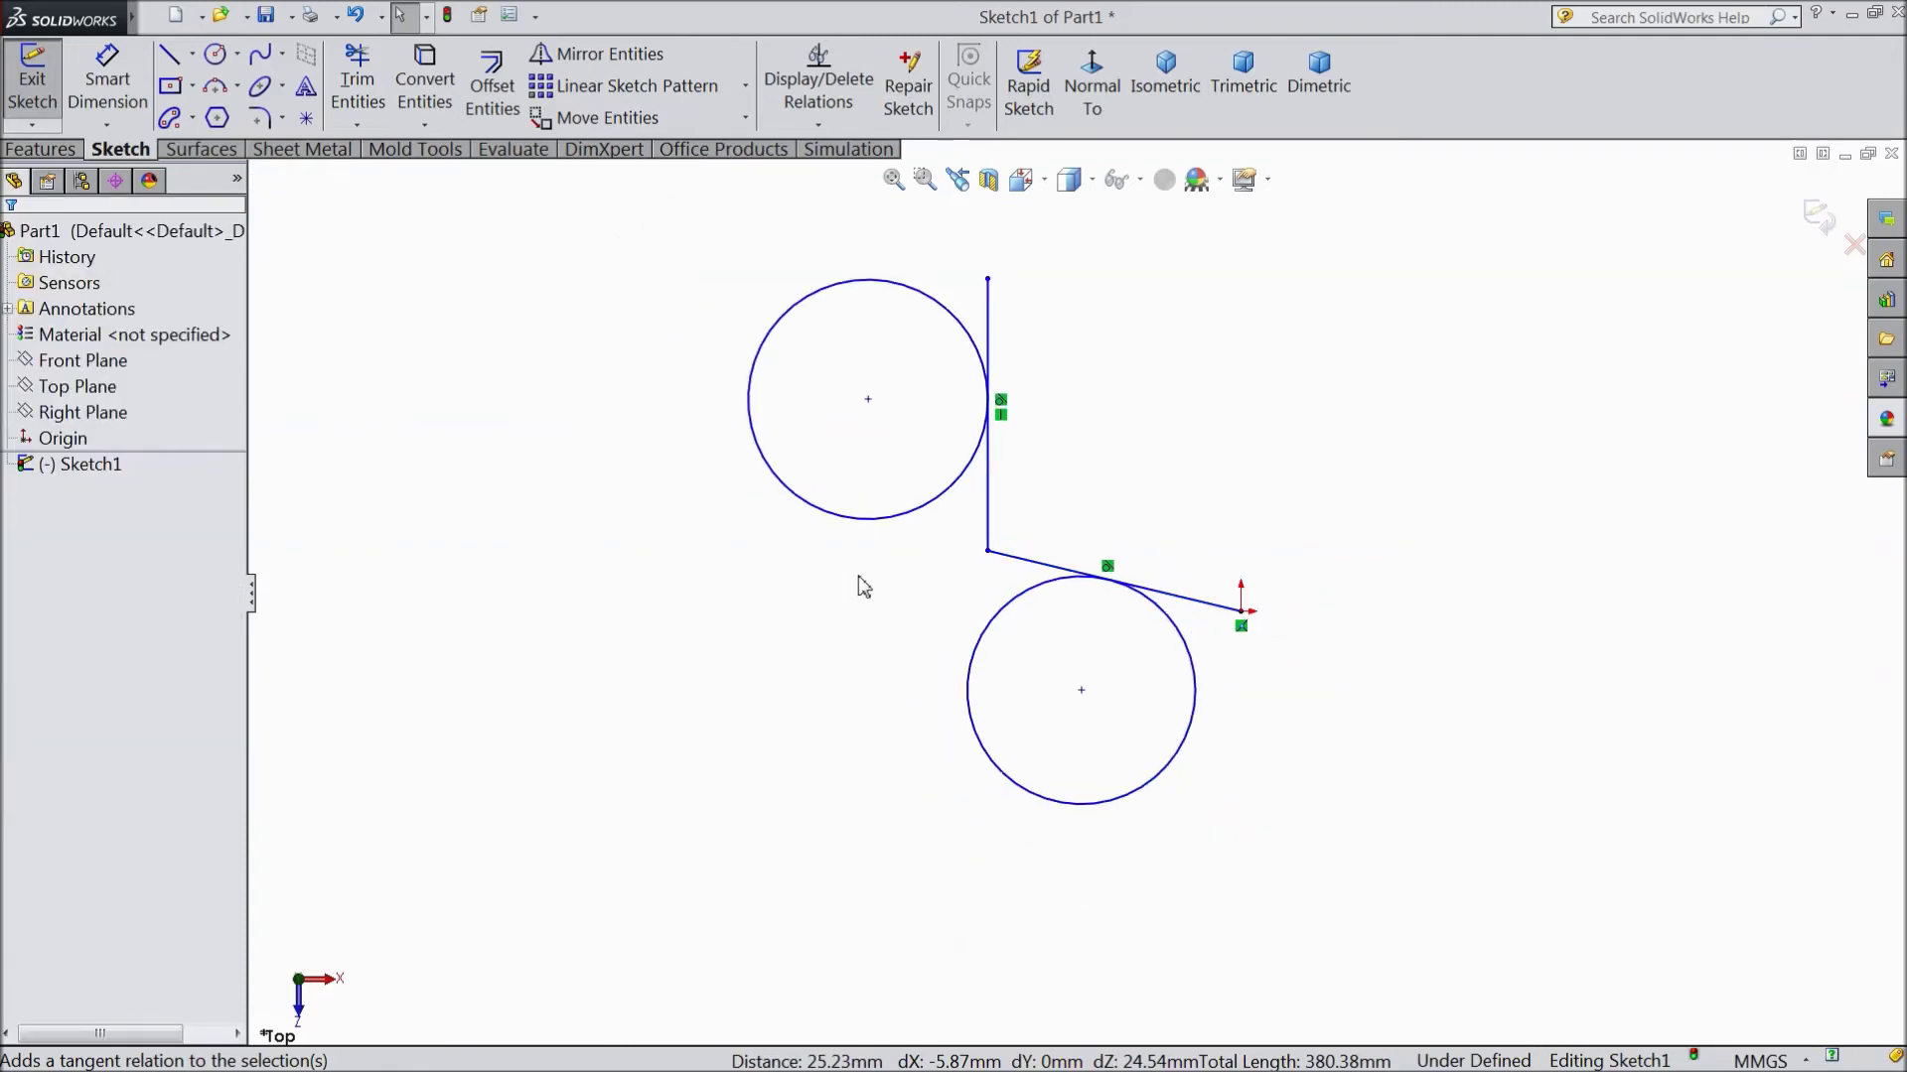
click(169, 54)
Draw a new line to the right of the circles
scroll(981, 458, down, 2)
scroll(1063, 438, up, 3)
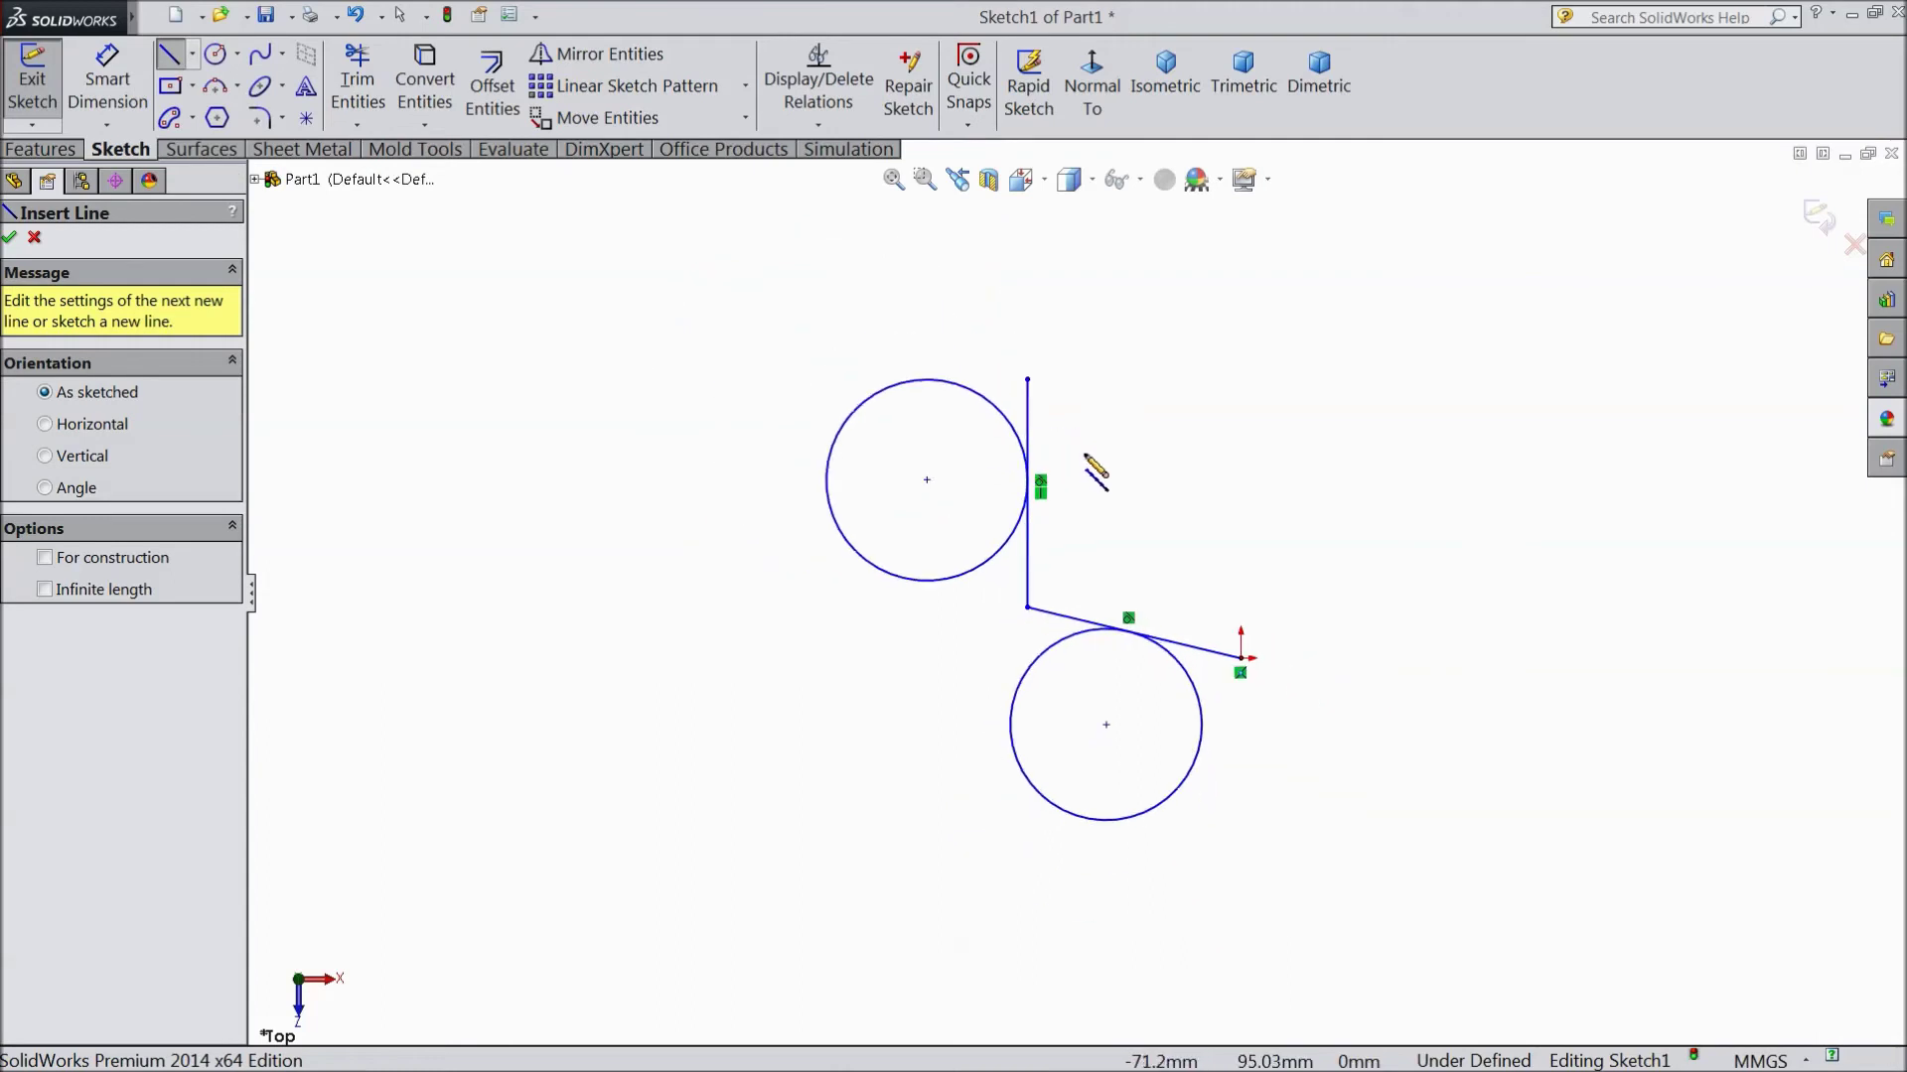
click(1241, 473)
click(1174, 467)
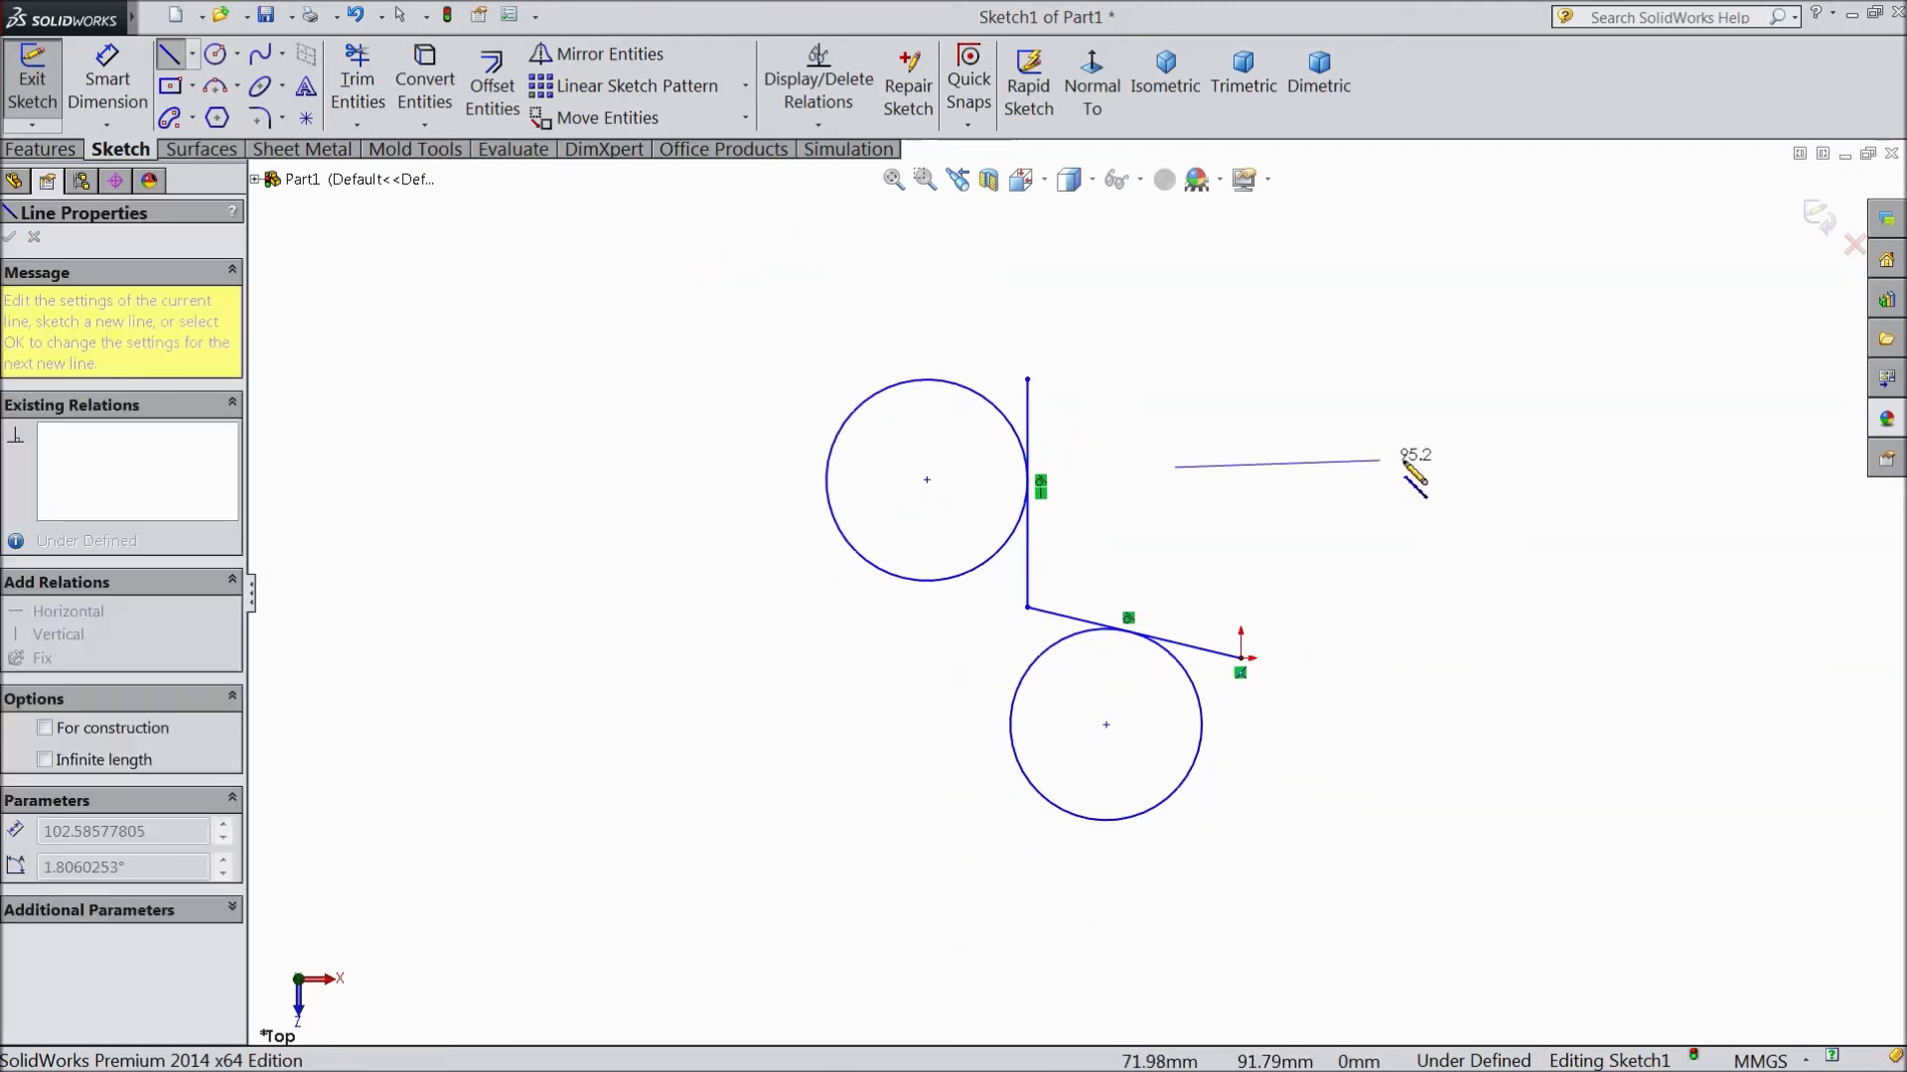
click(1503, 479)
right_click(1504, 480)
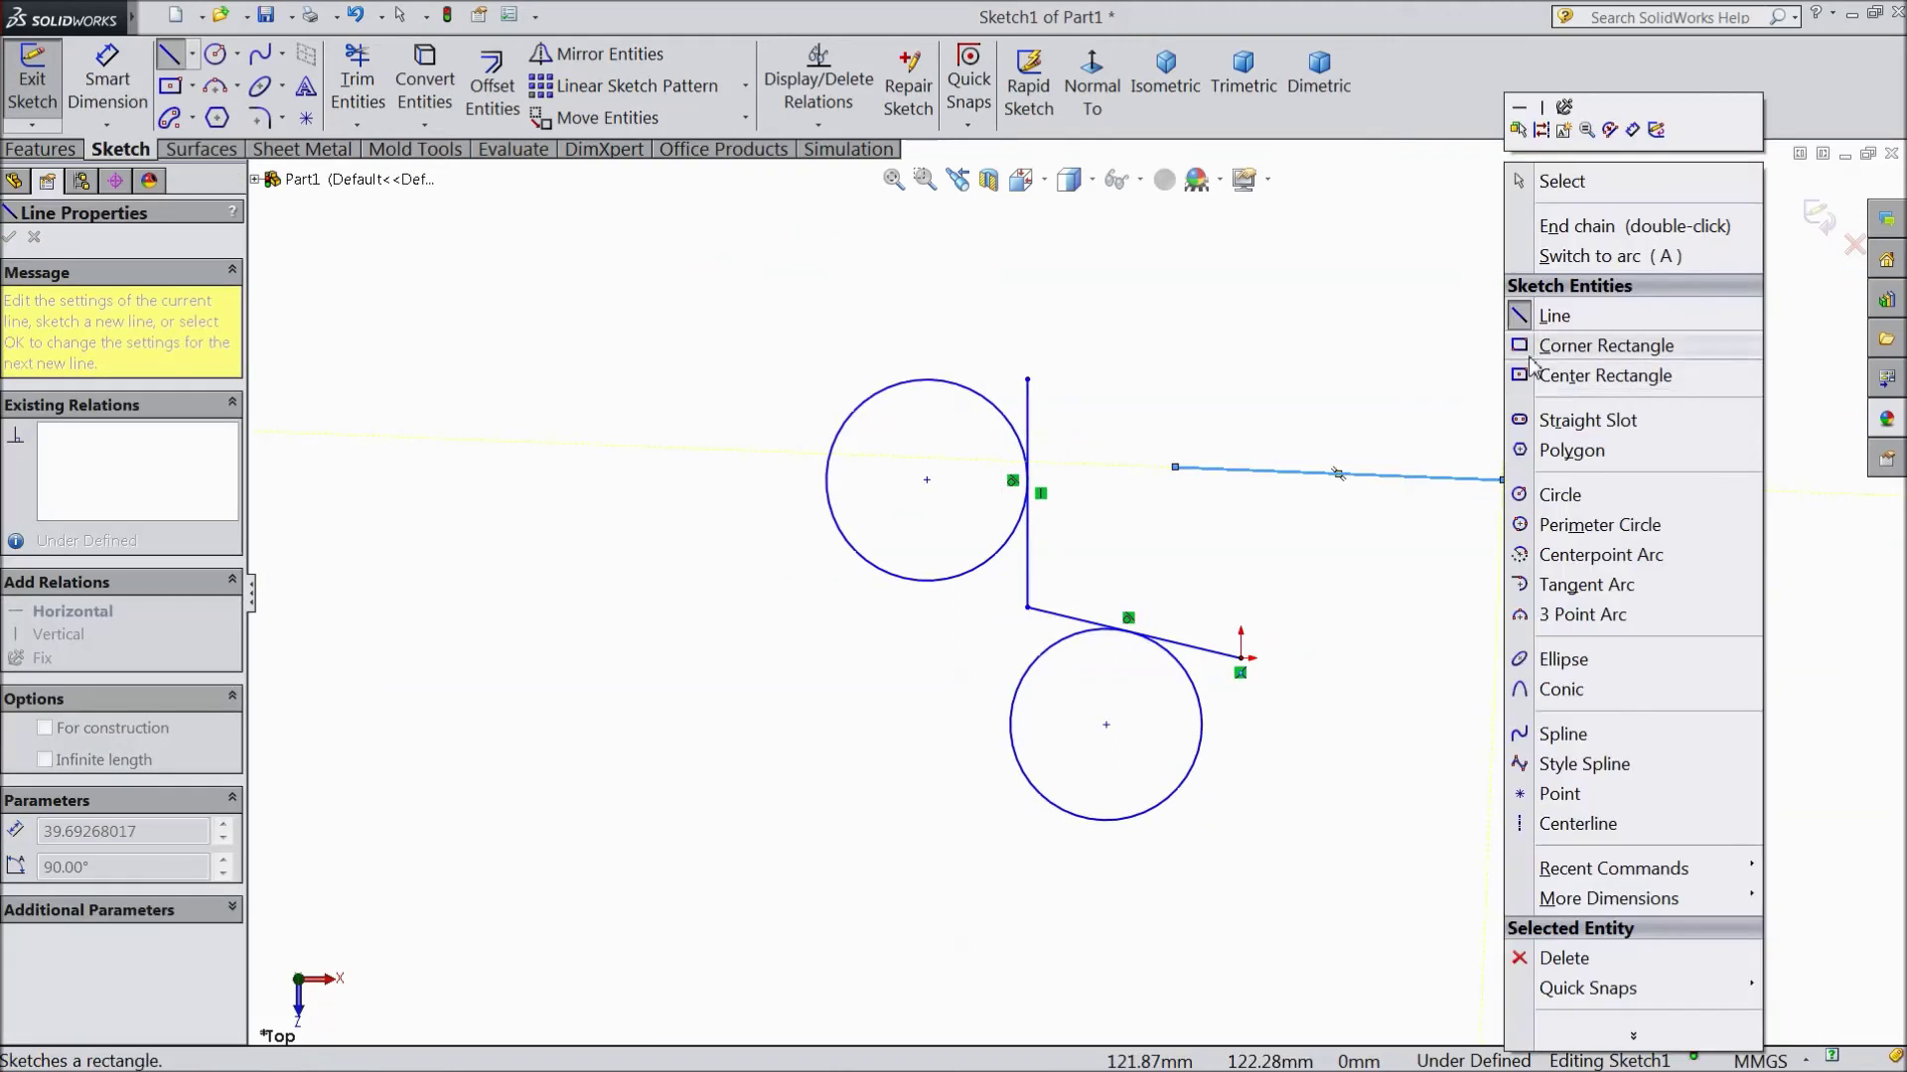
click(1559, 179)
scroll(1321, 407, down, 3)
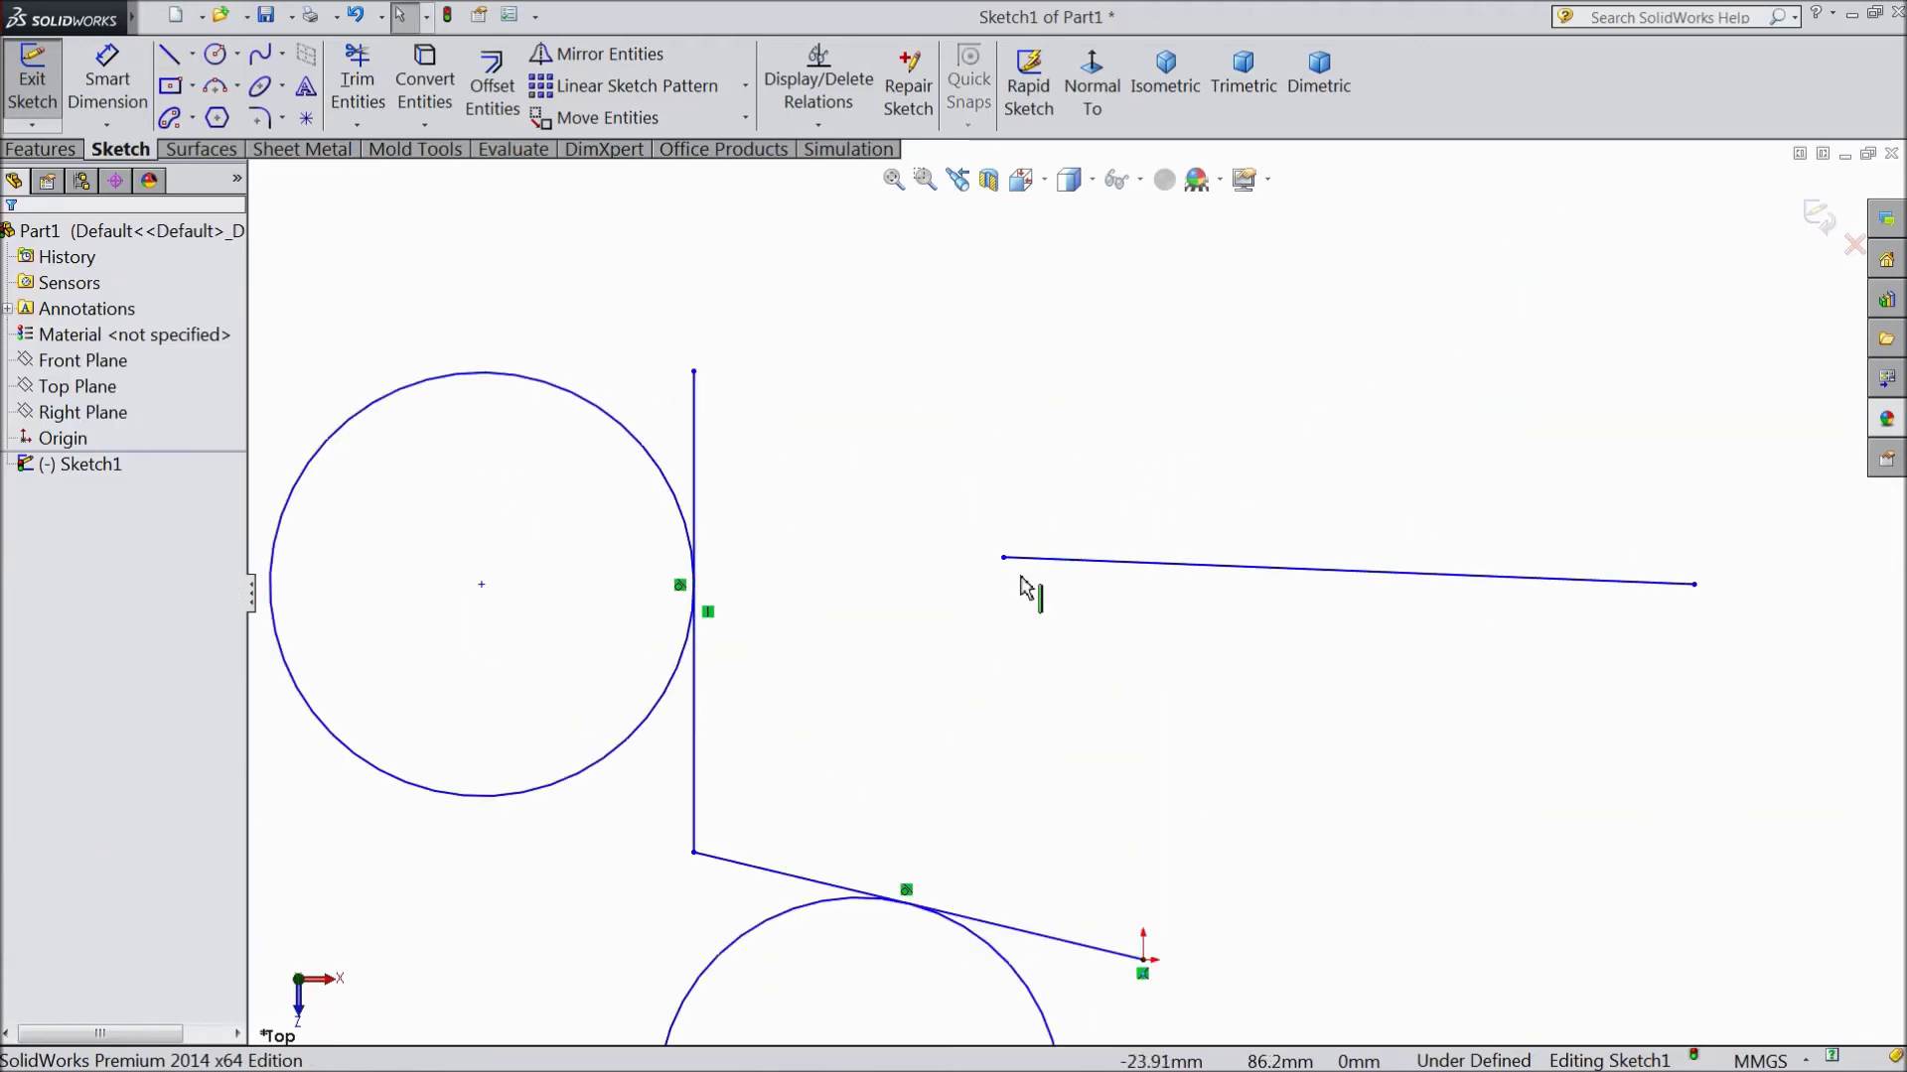
scroll(1043, 585, up, 1)
Make the new line perpendicular to the vertical tangent line
click(757, 502)
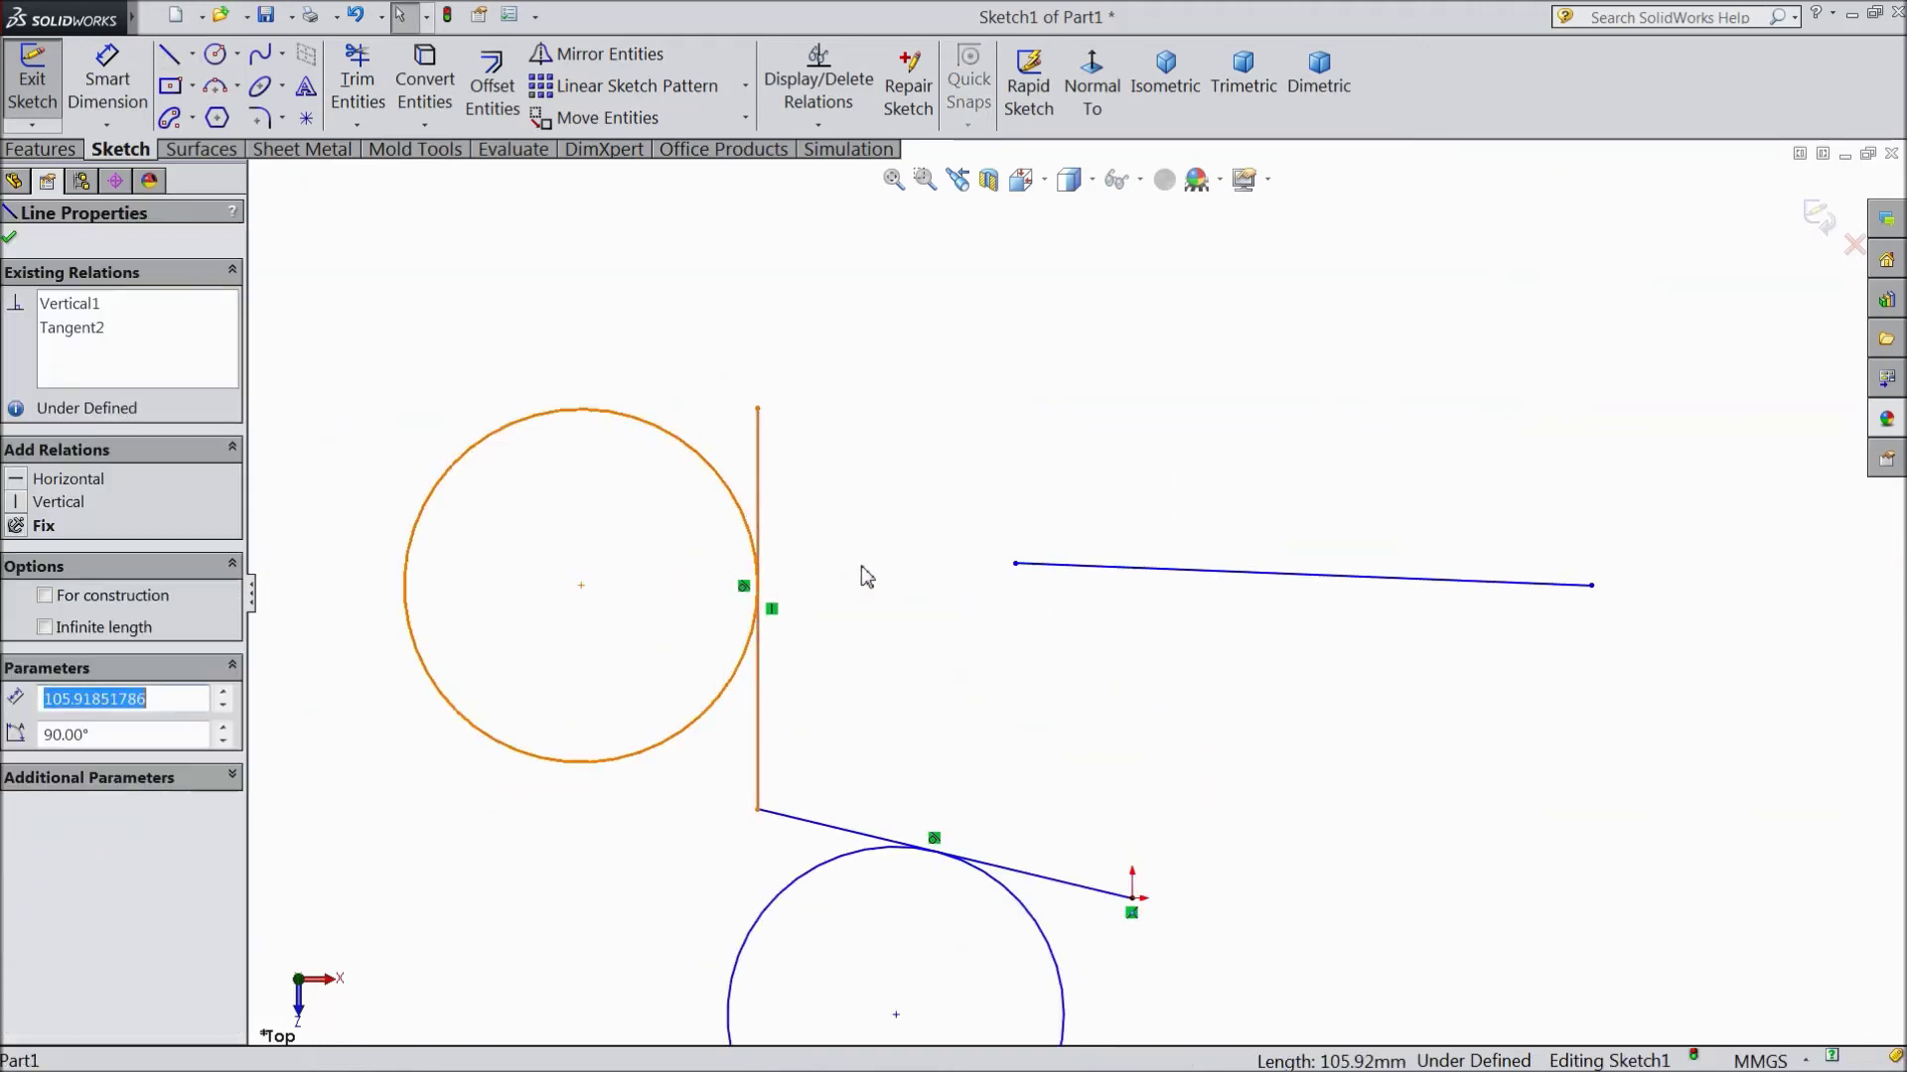
ctrl+click(1081, 568)
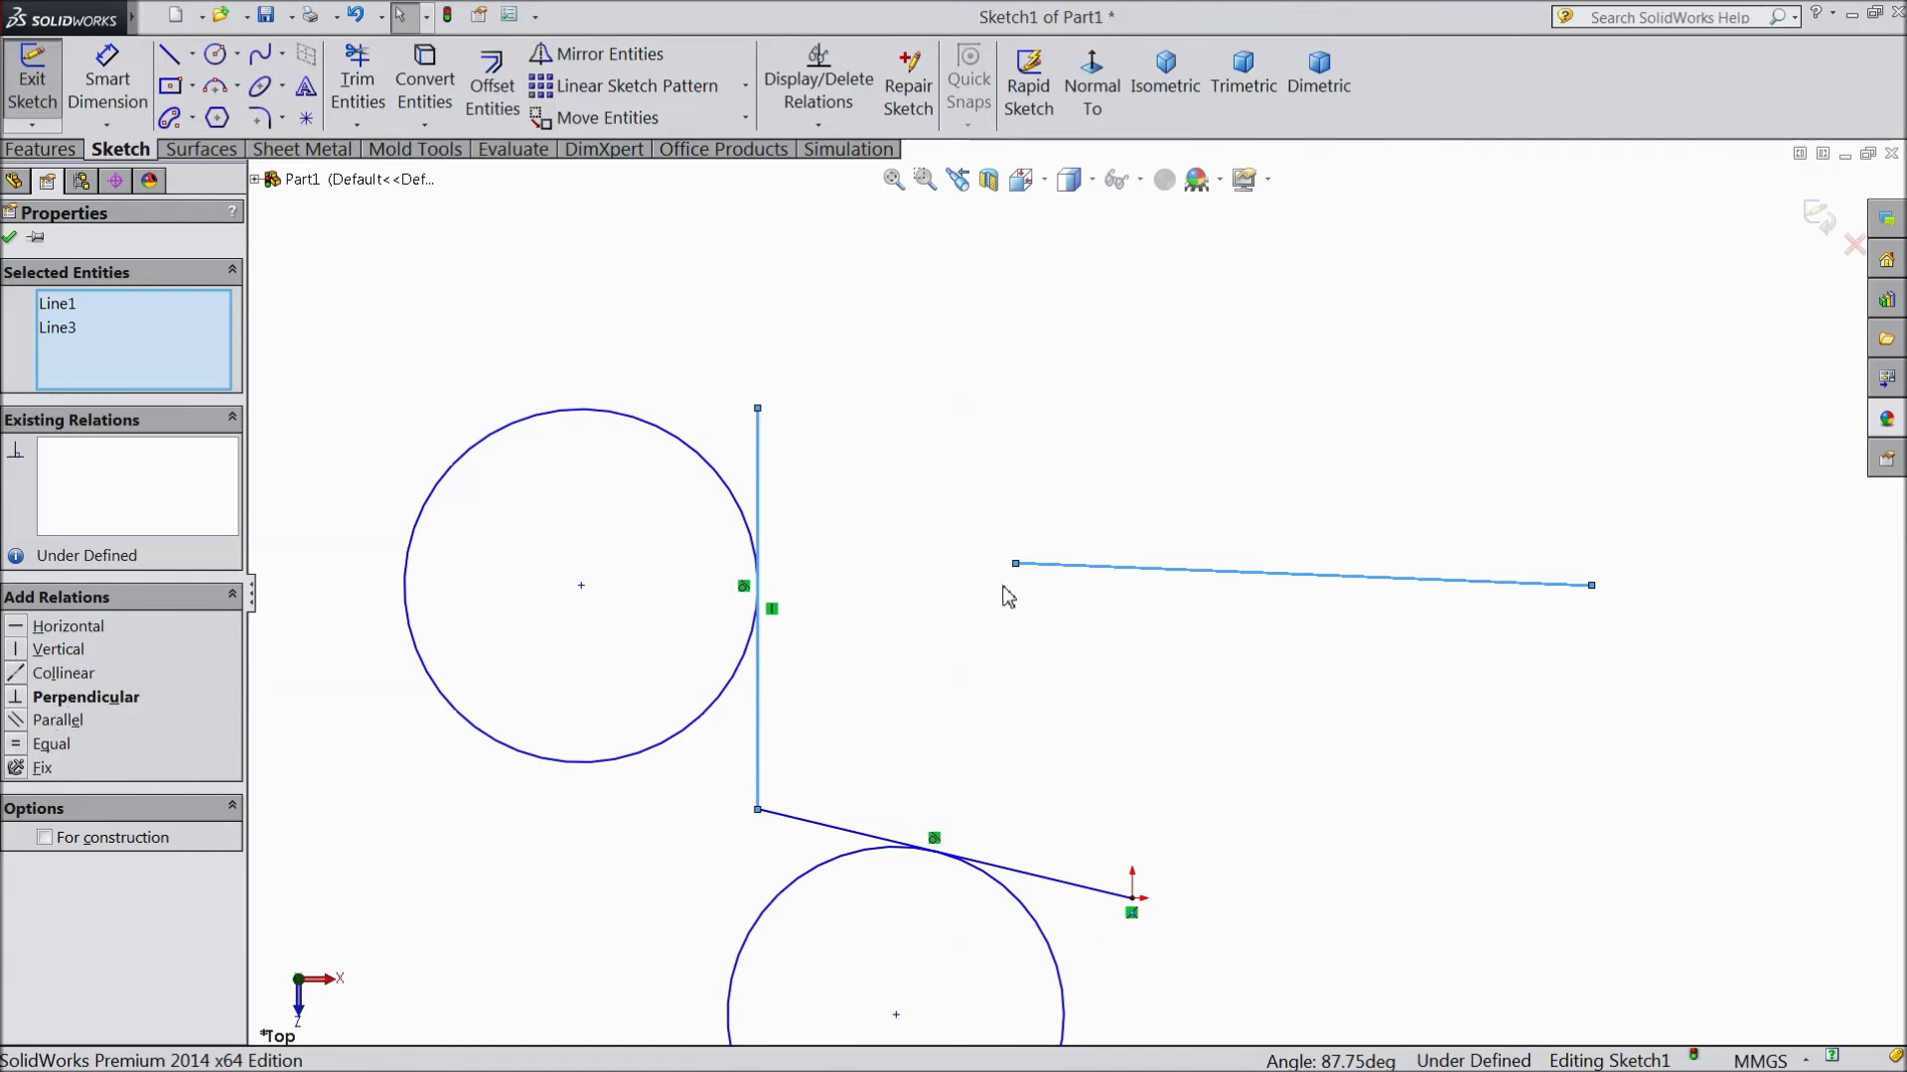
click(64, 702)
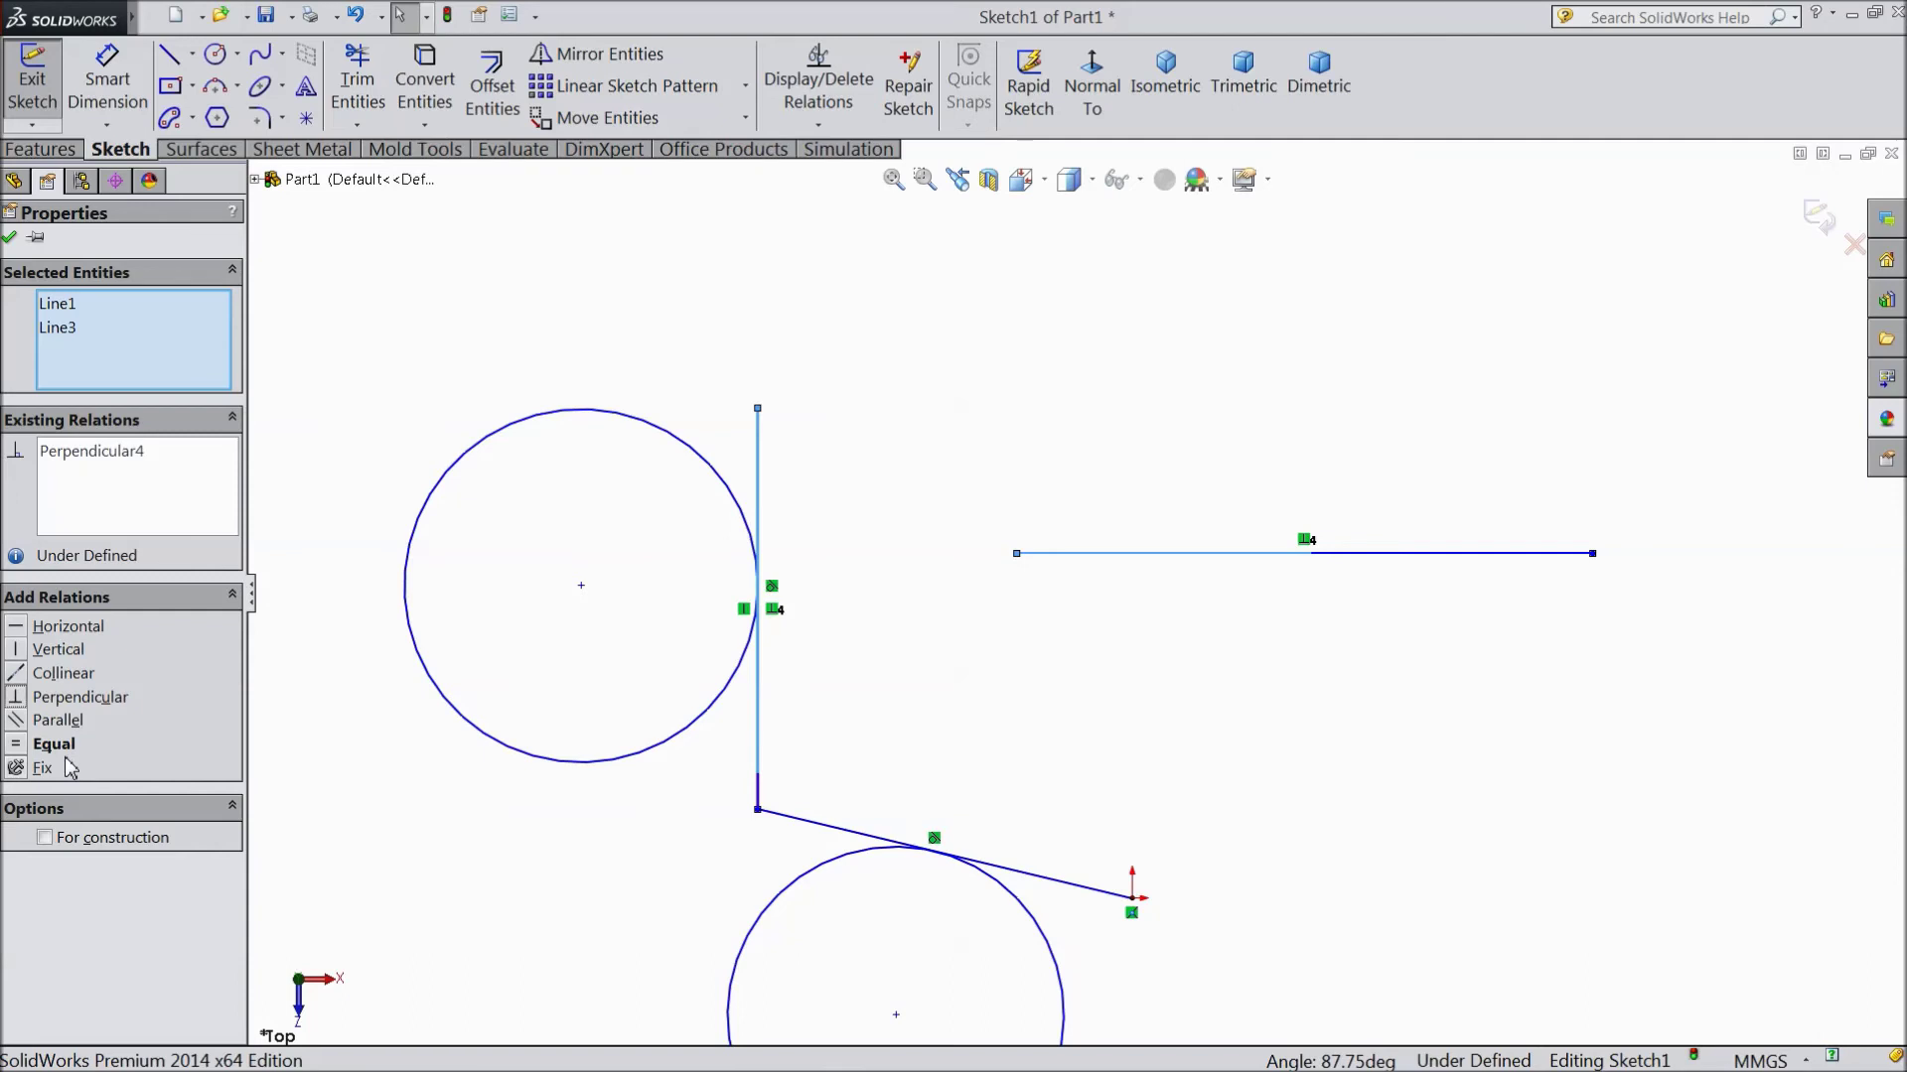
Add a Collinear relation, then delete all relations between the two lines to clear the conflict
click(54, 679)
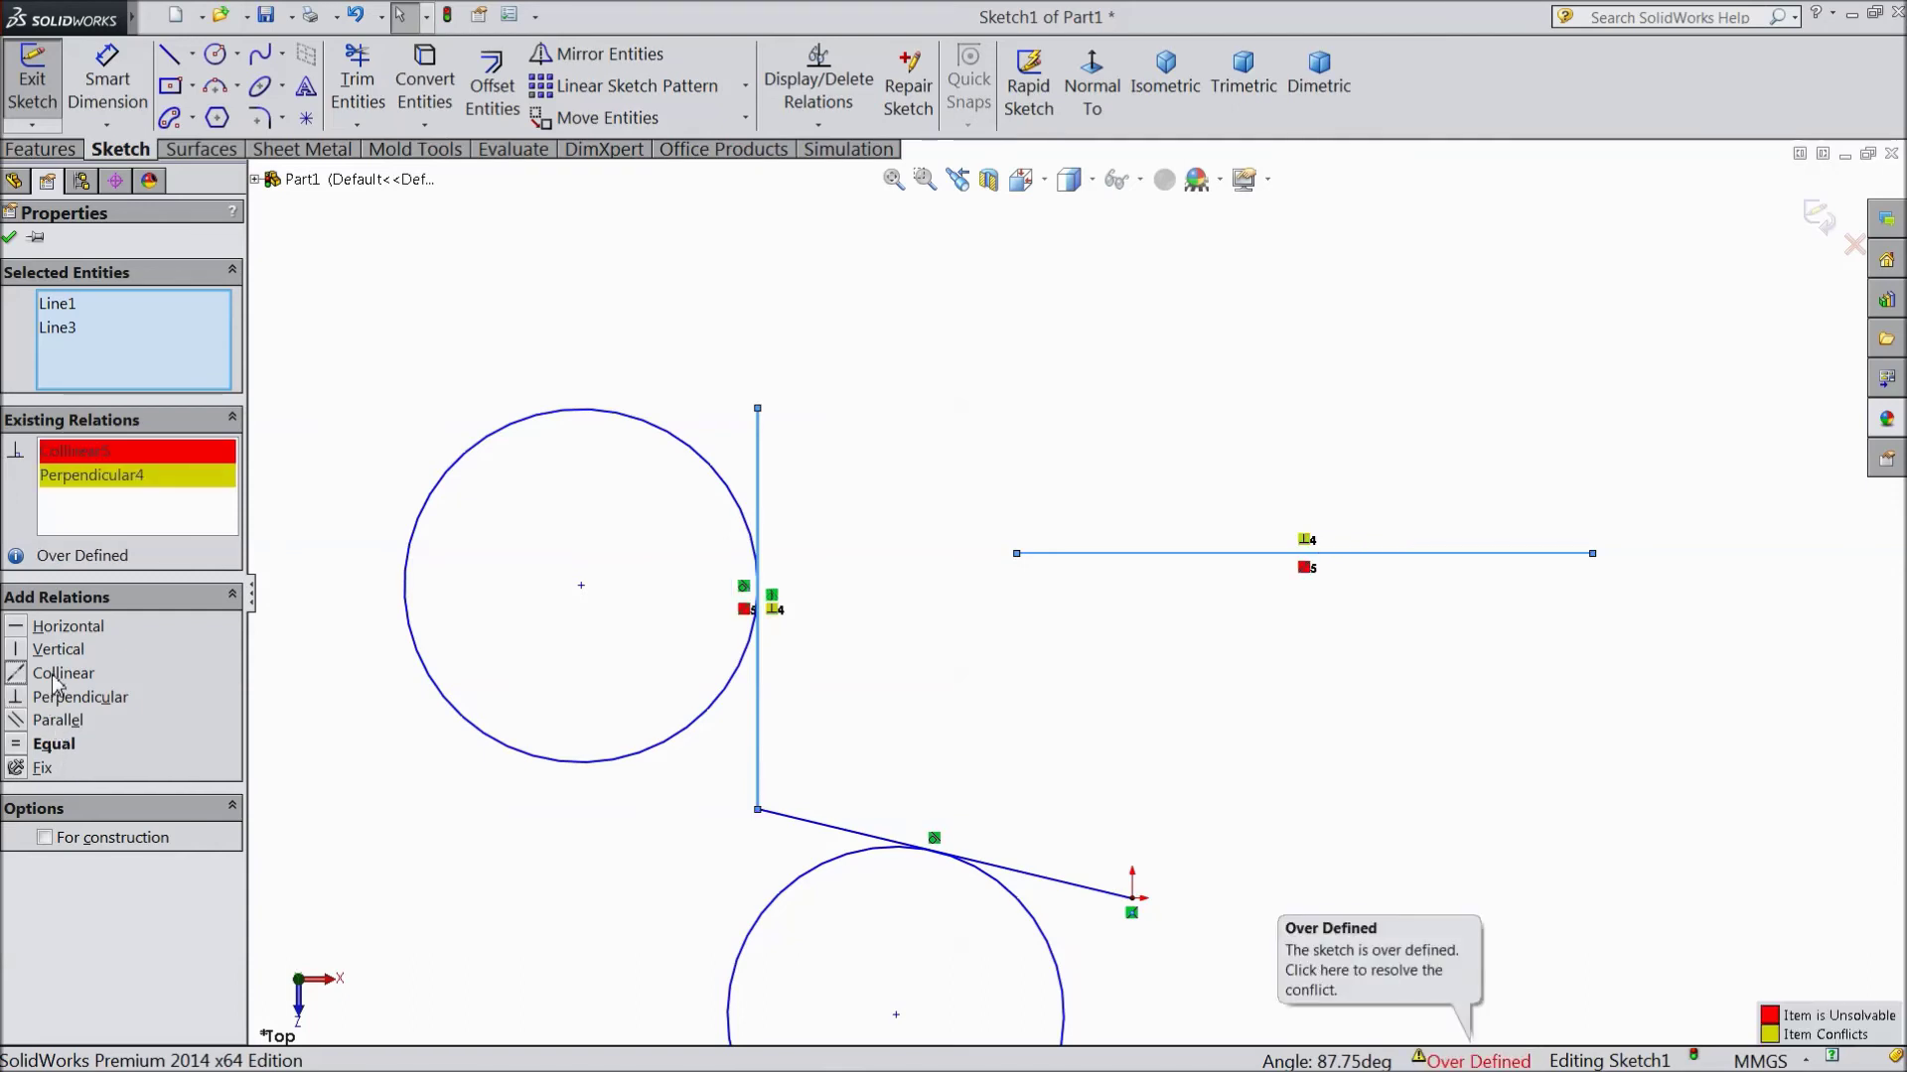
right_click(92, 457)
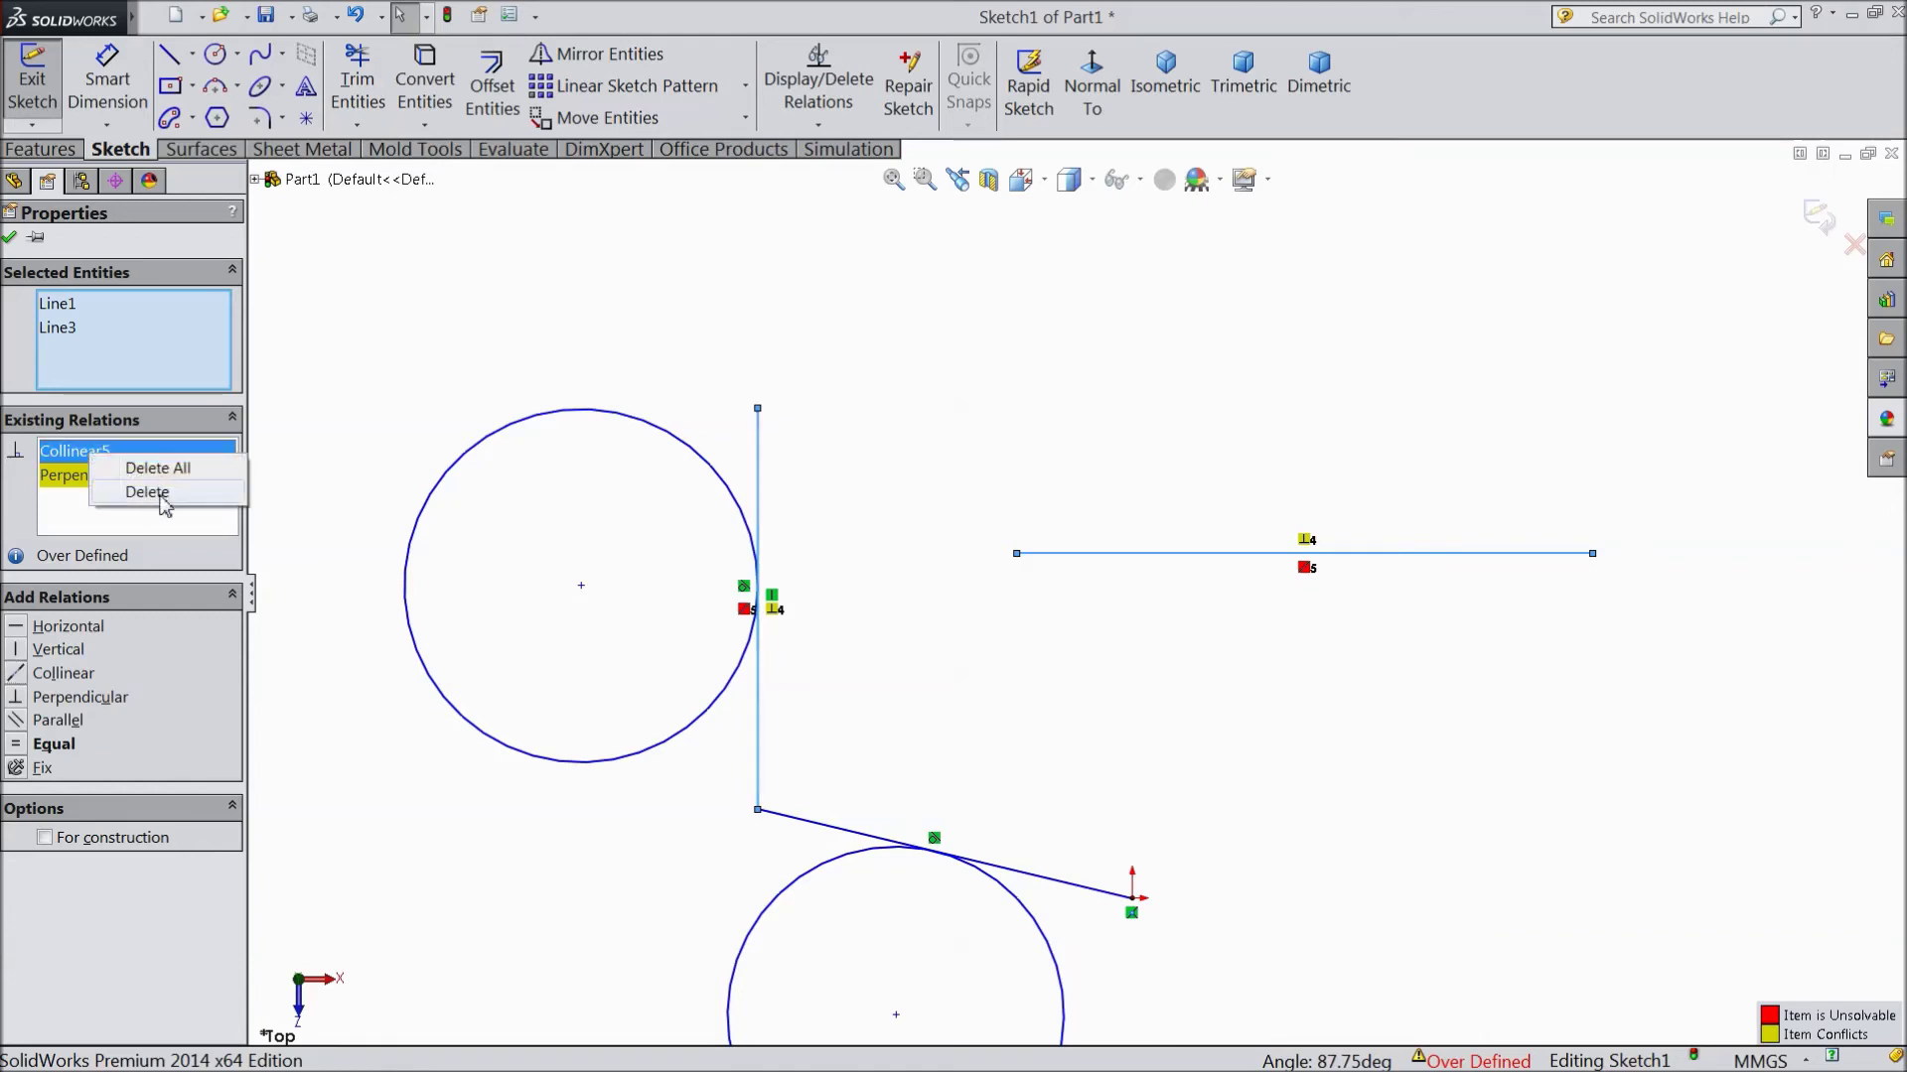
click(173, 478)
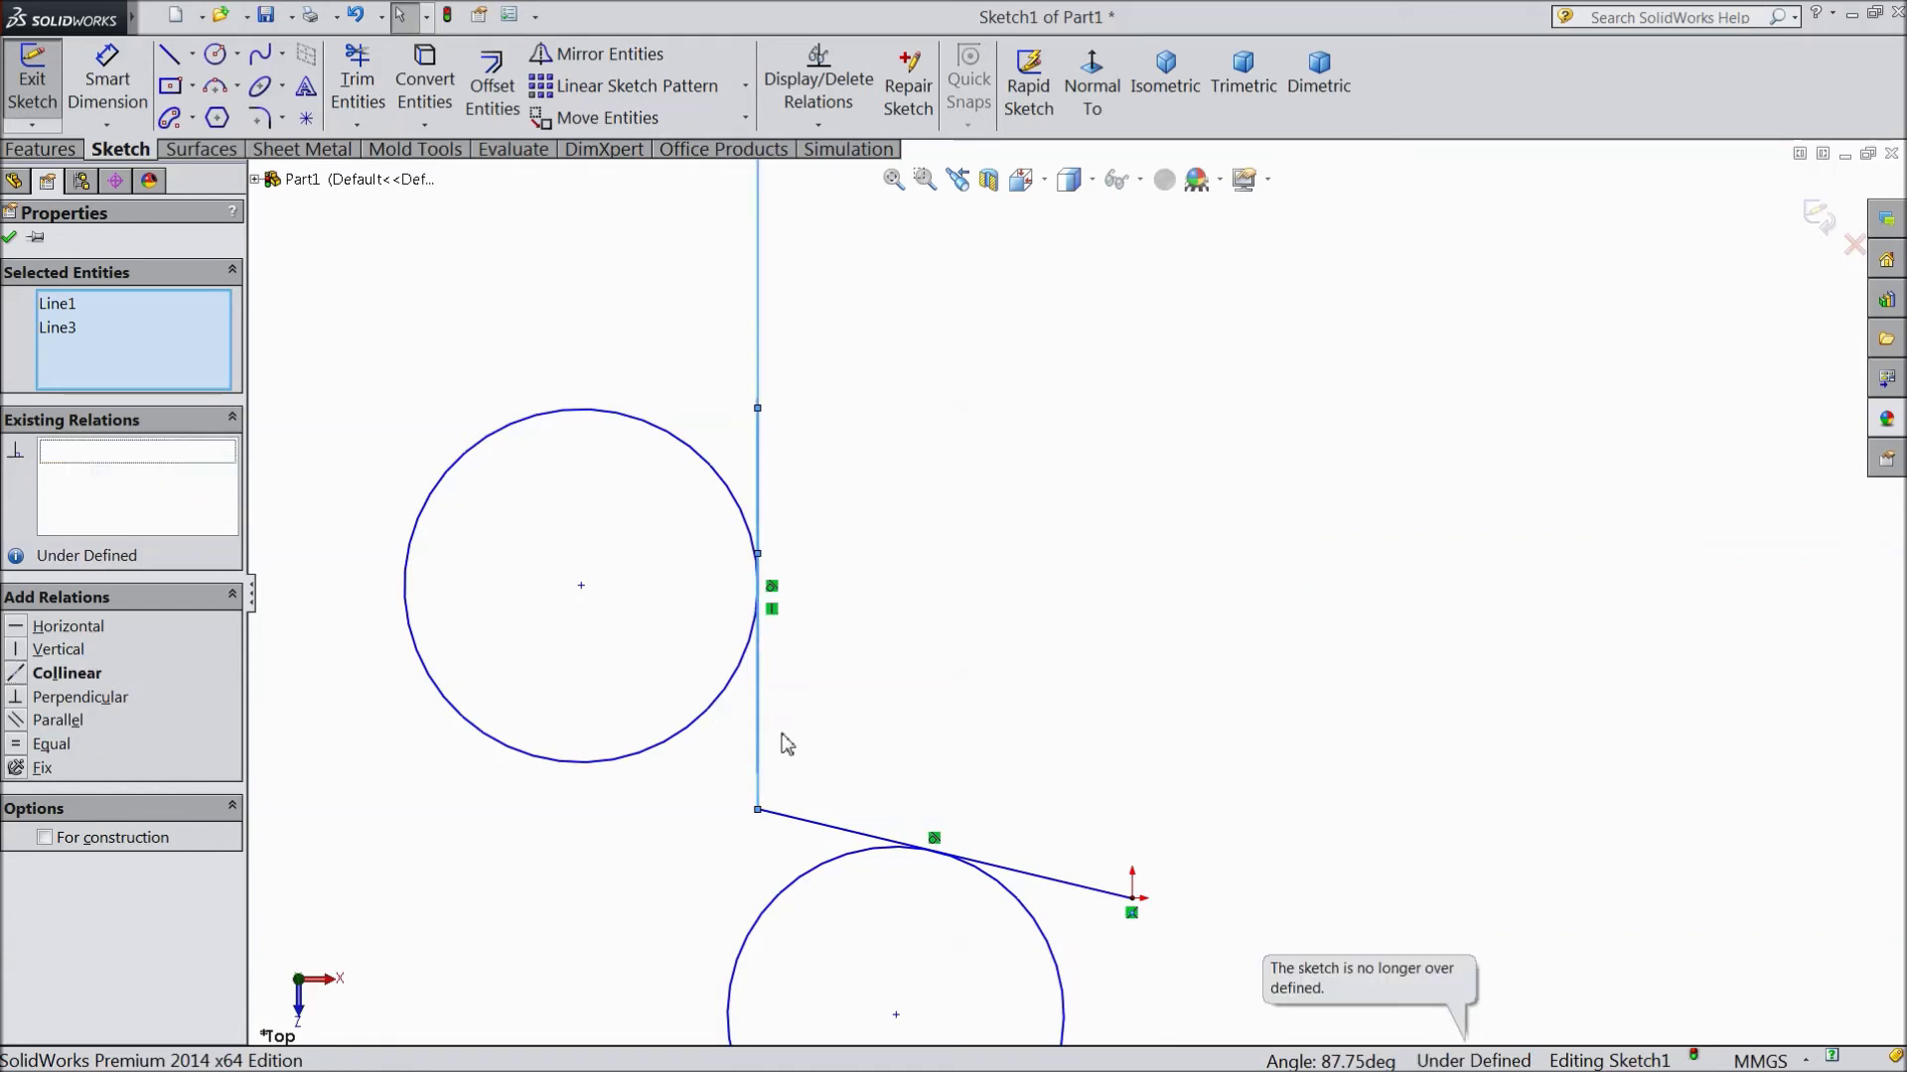
Delete the overlapping upper line segment
key(f)
key(Escape)
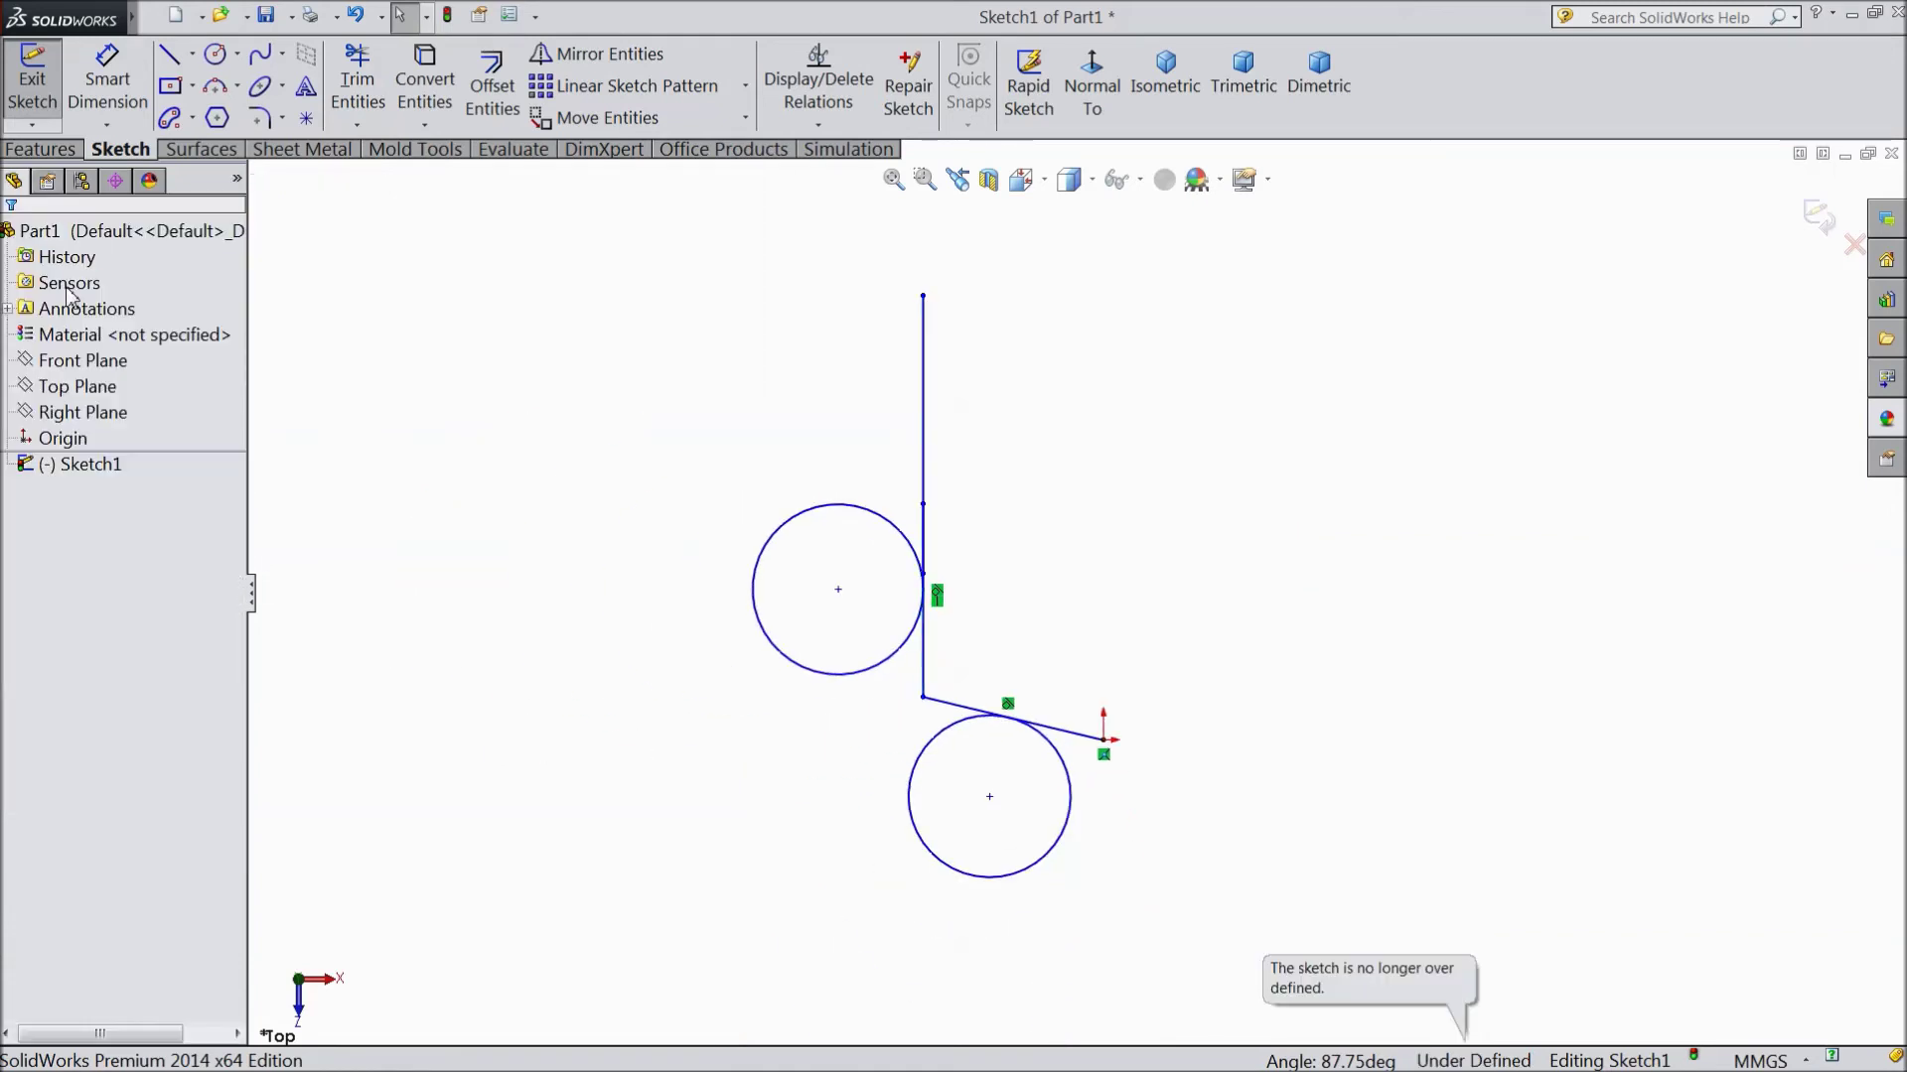
scroll(942, 490, down, 3)
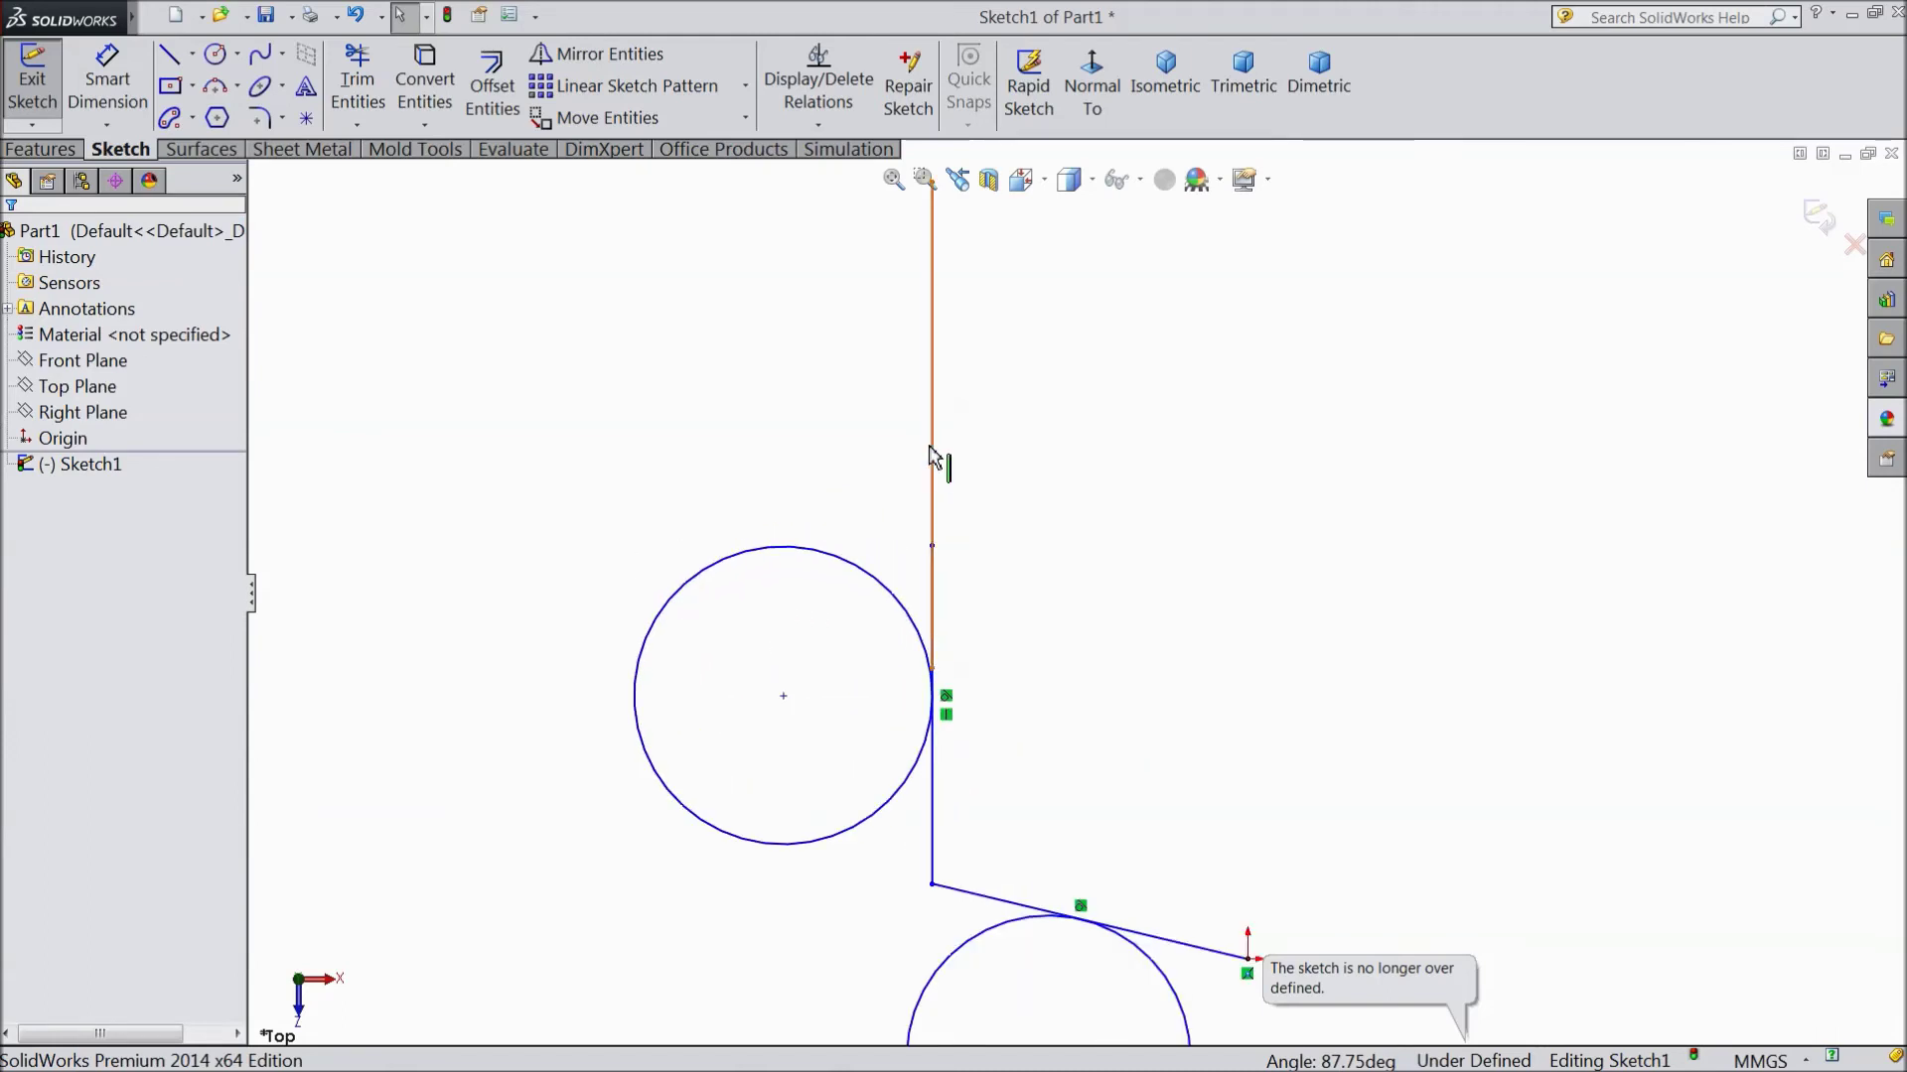
click(931, 454)
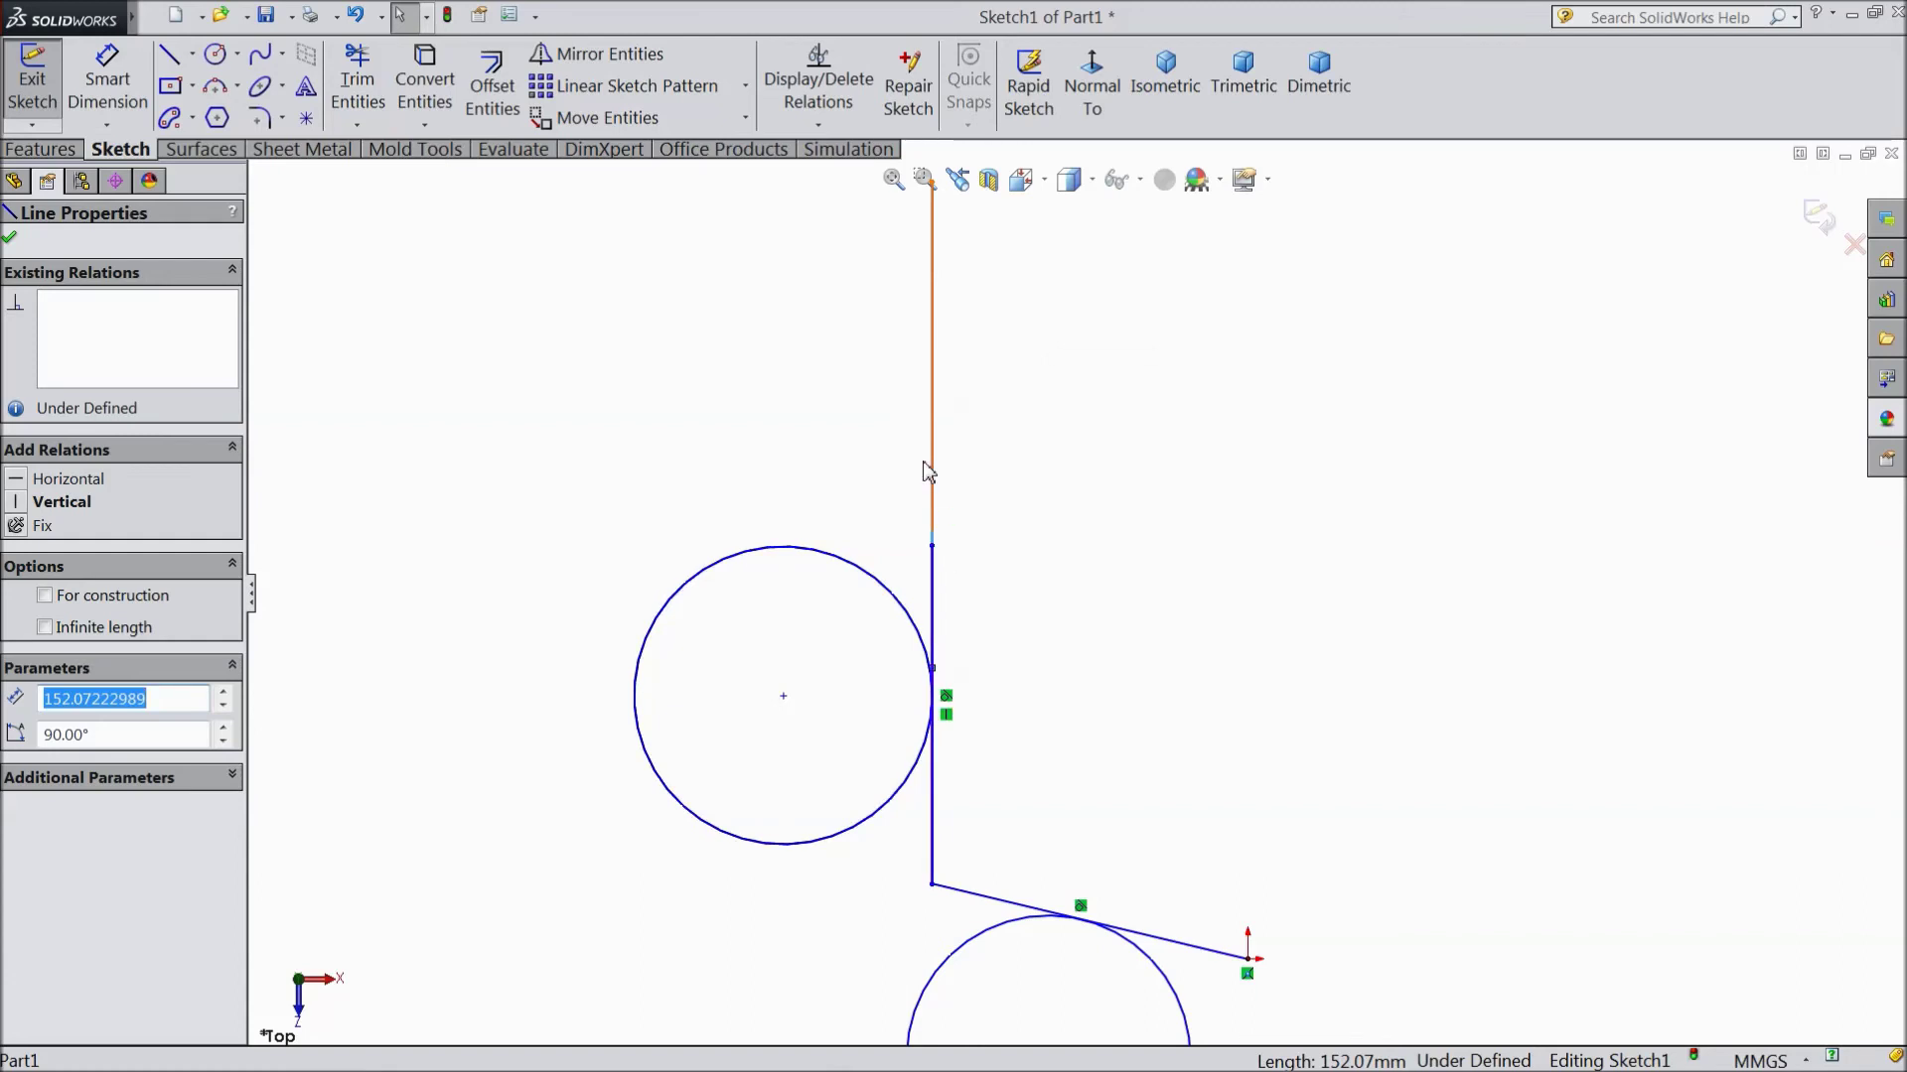
key(Delete)
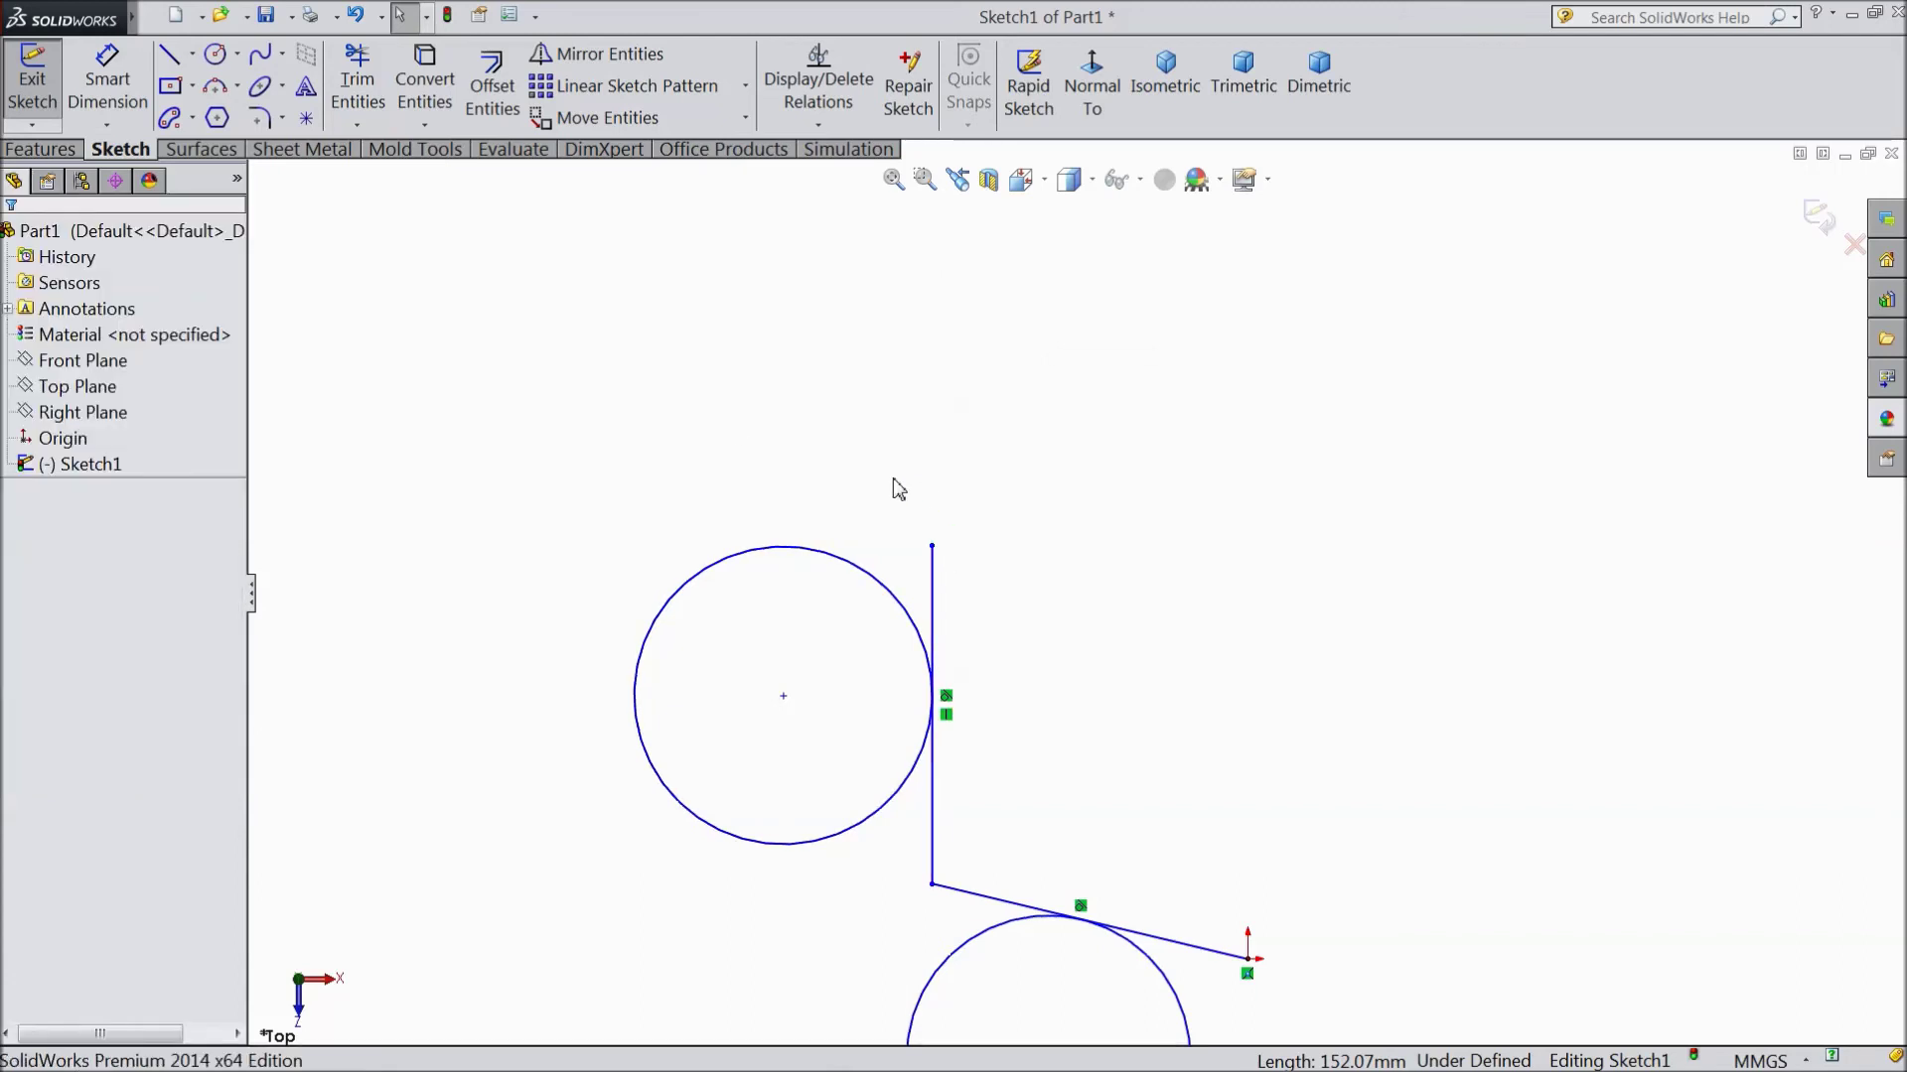
Draw a new line right of the vertical line and make it parallel to it
click(170, 54)
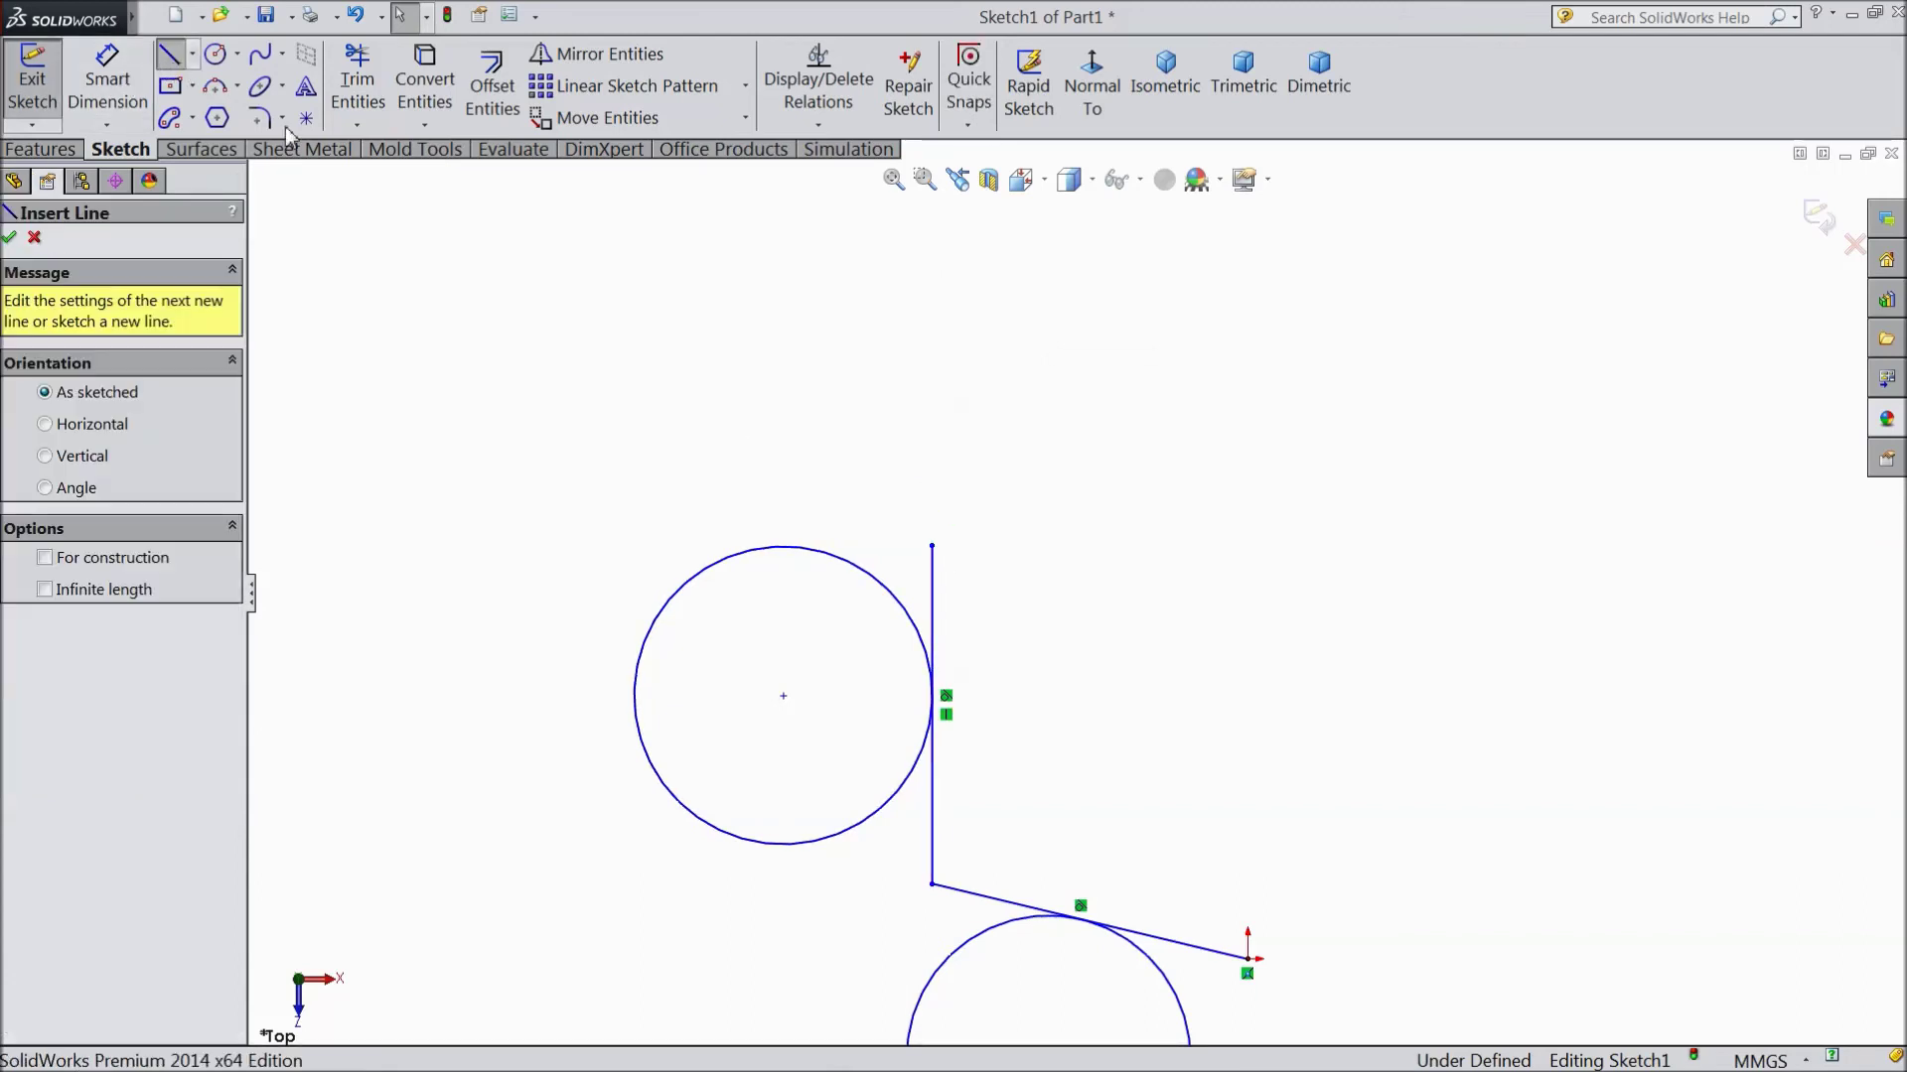
click(1109, 672)
click(1427, 515)
right_click(1497, 524)
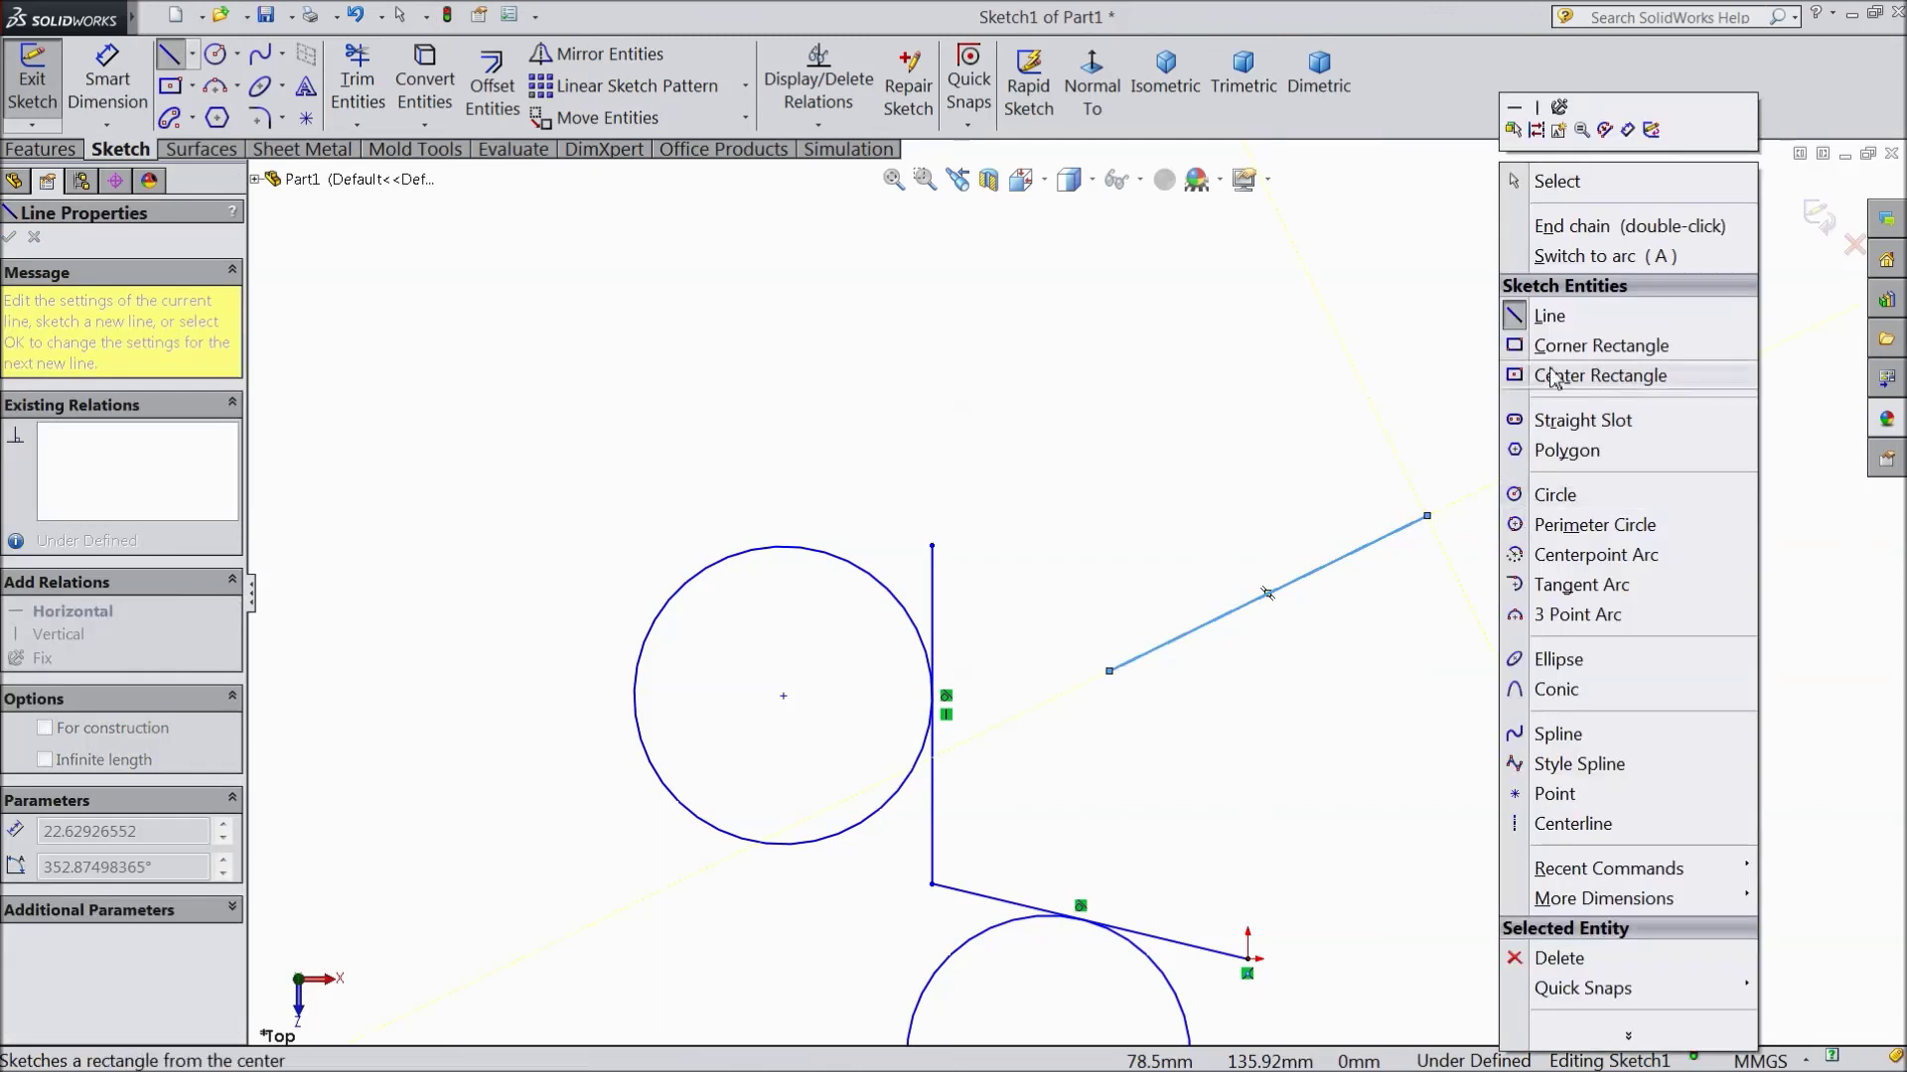
click(1545, 316)
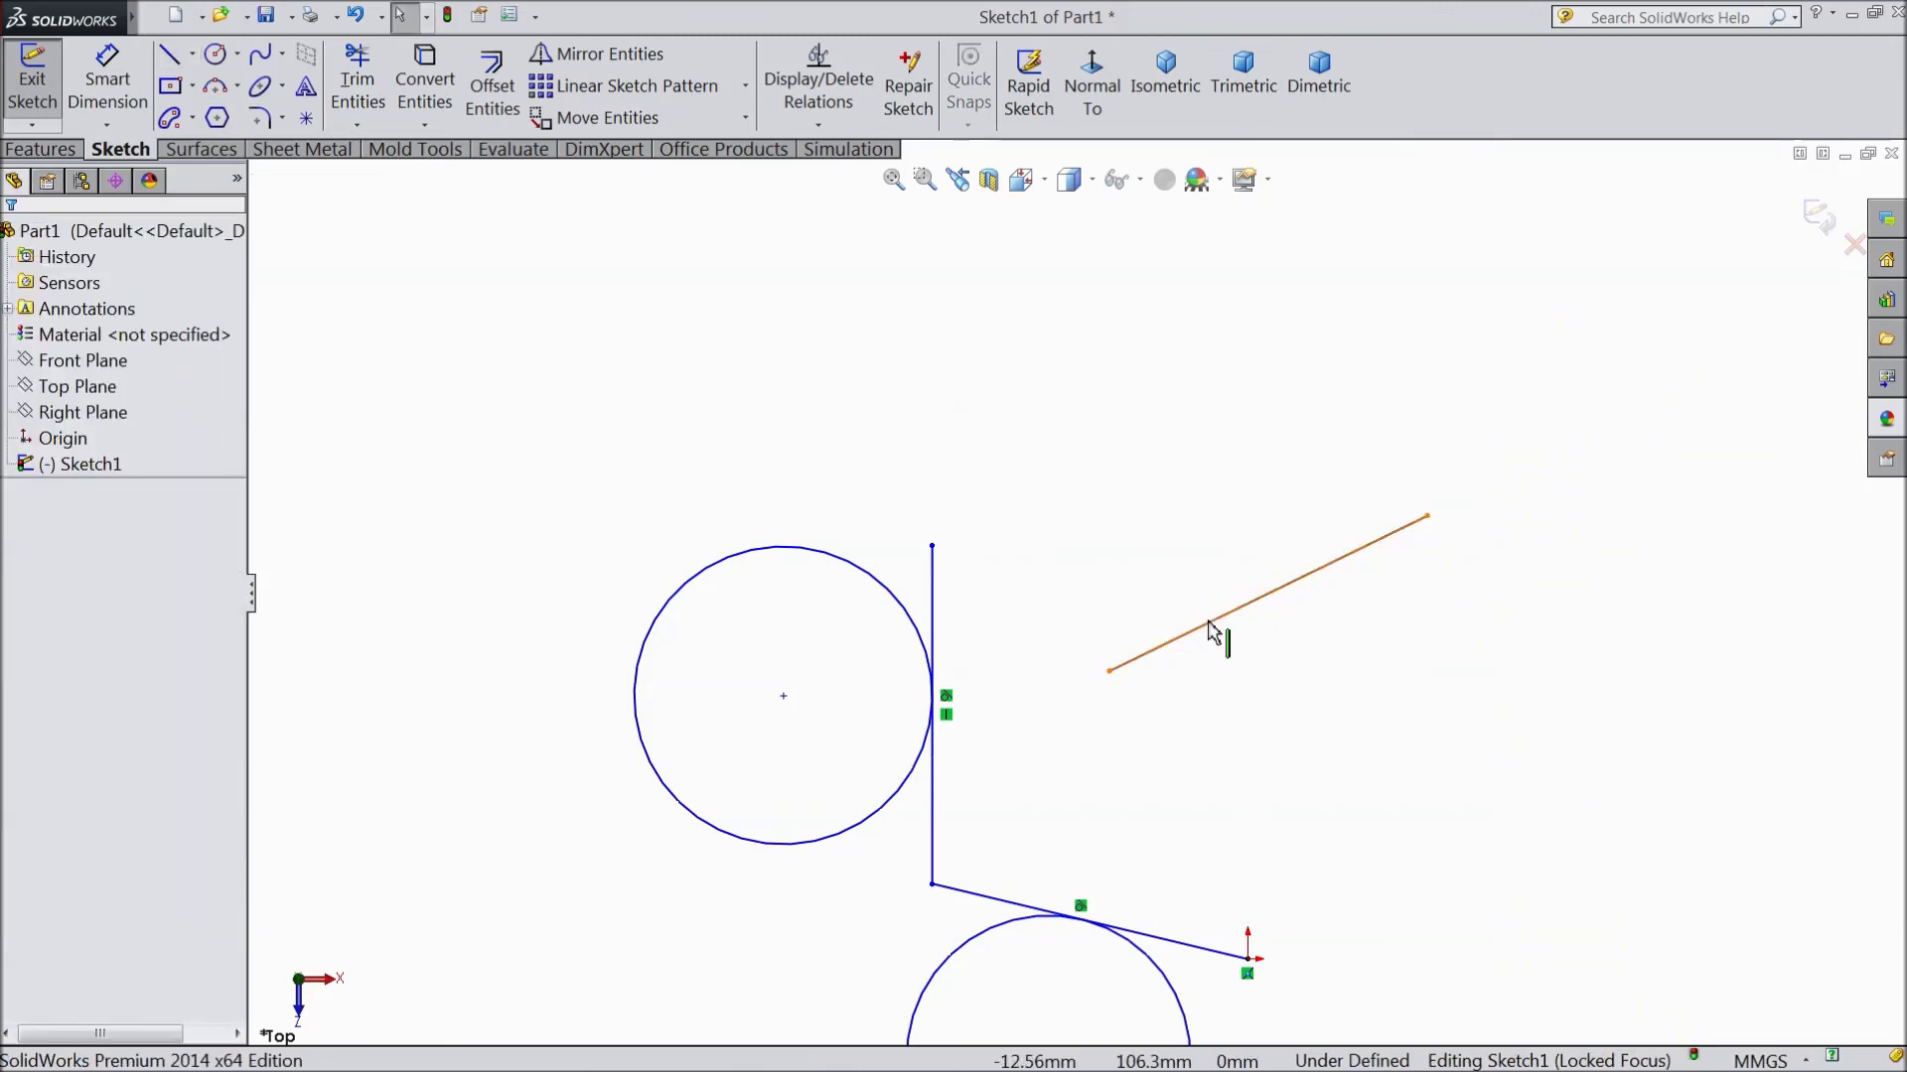
click(1212, 632)
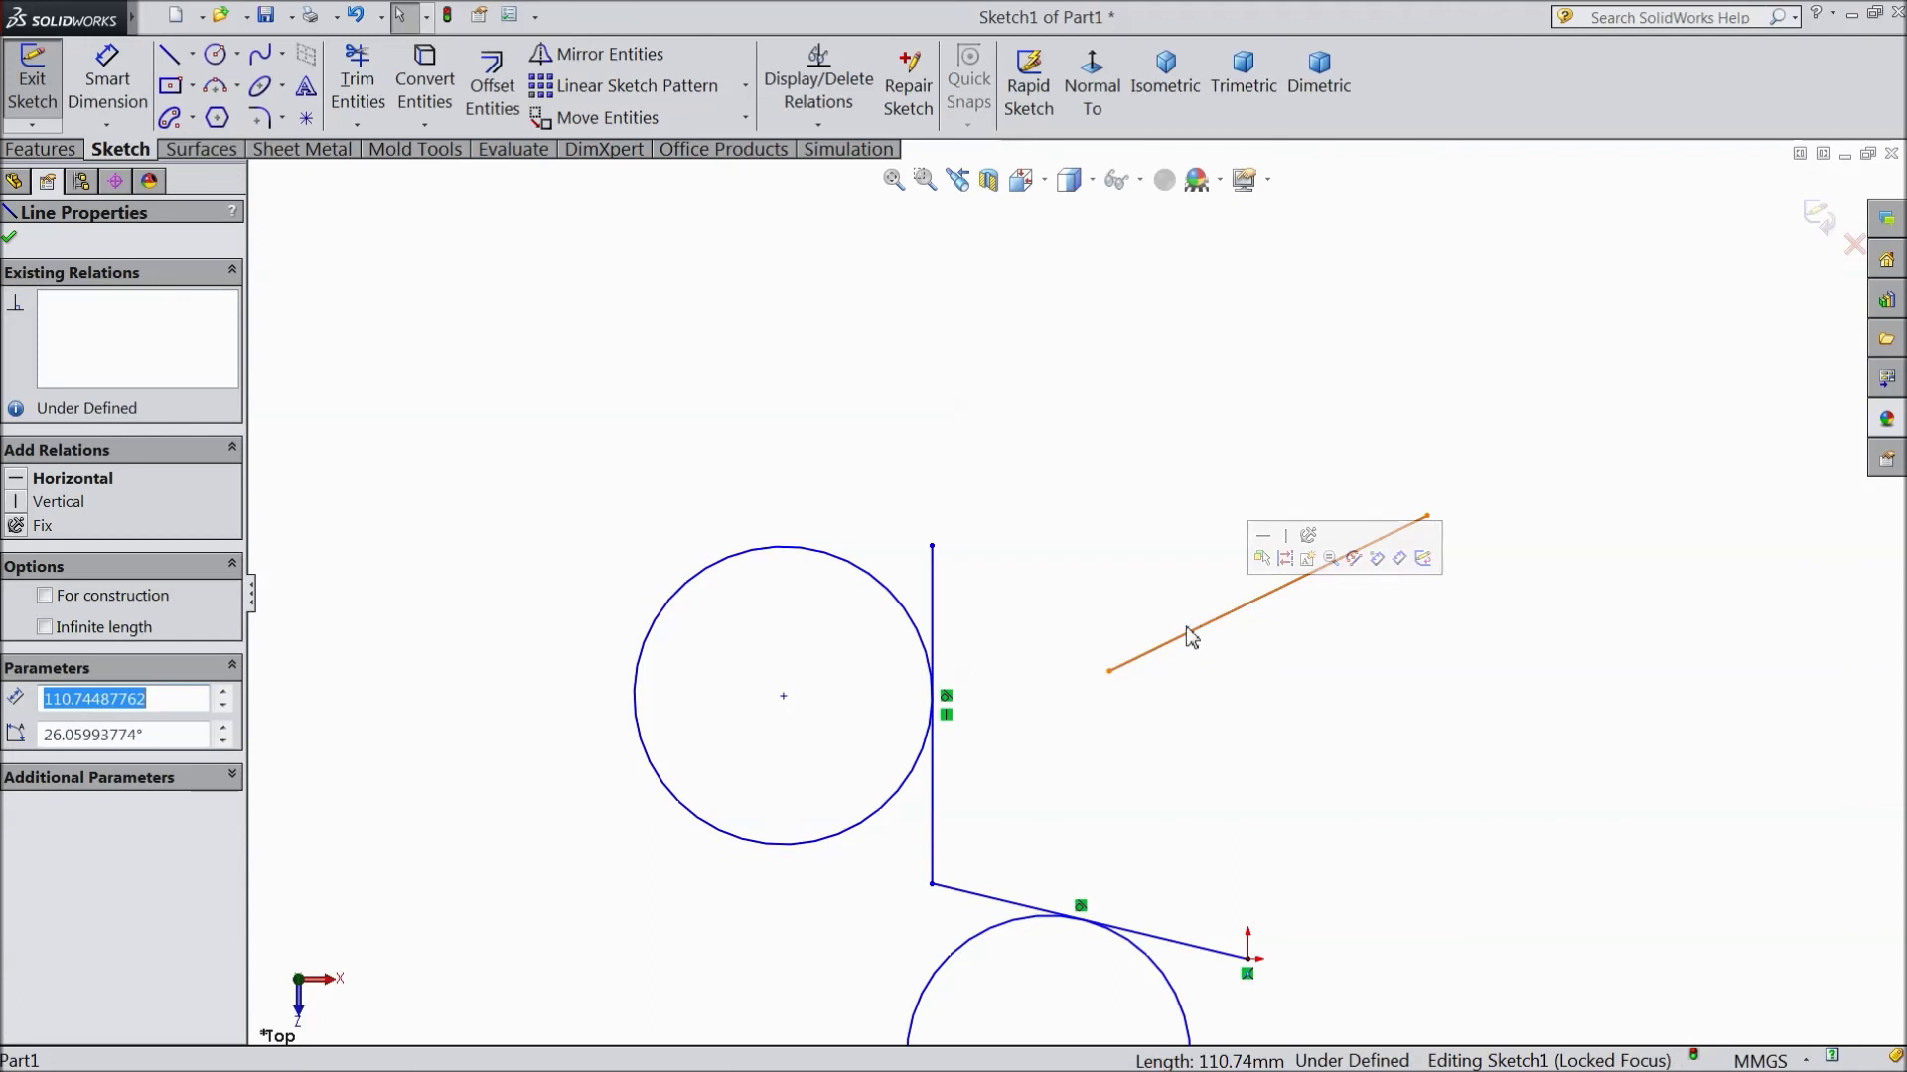
ctrl+click(931, 611)
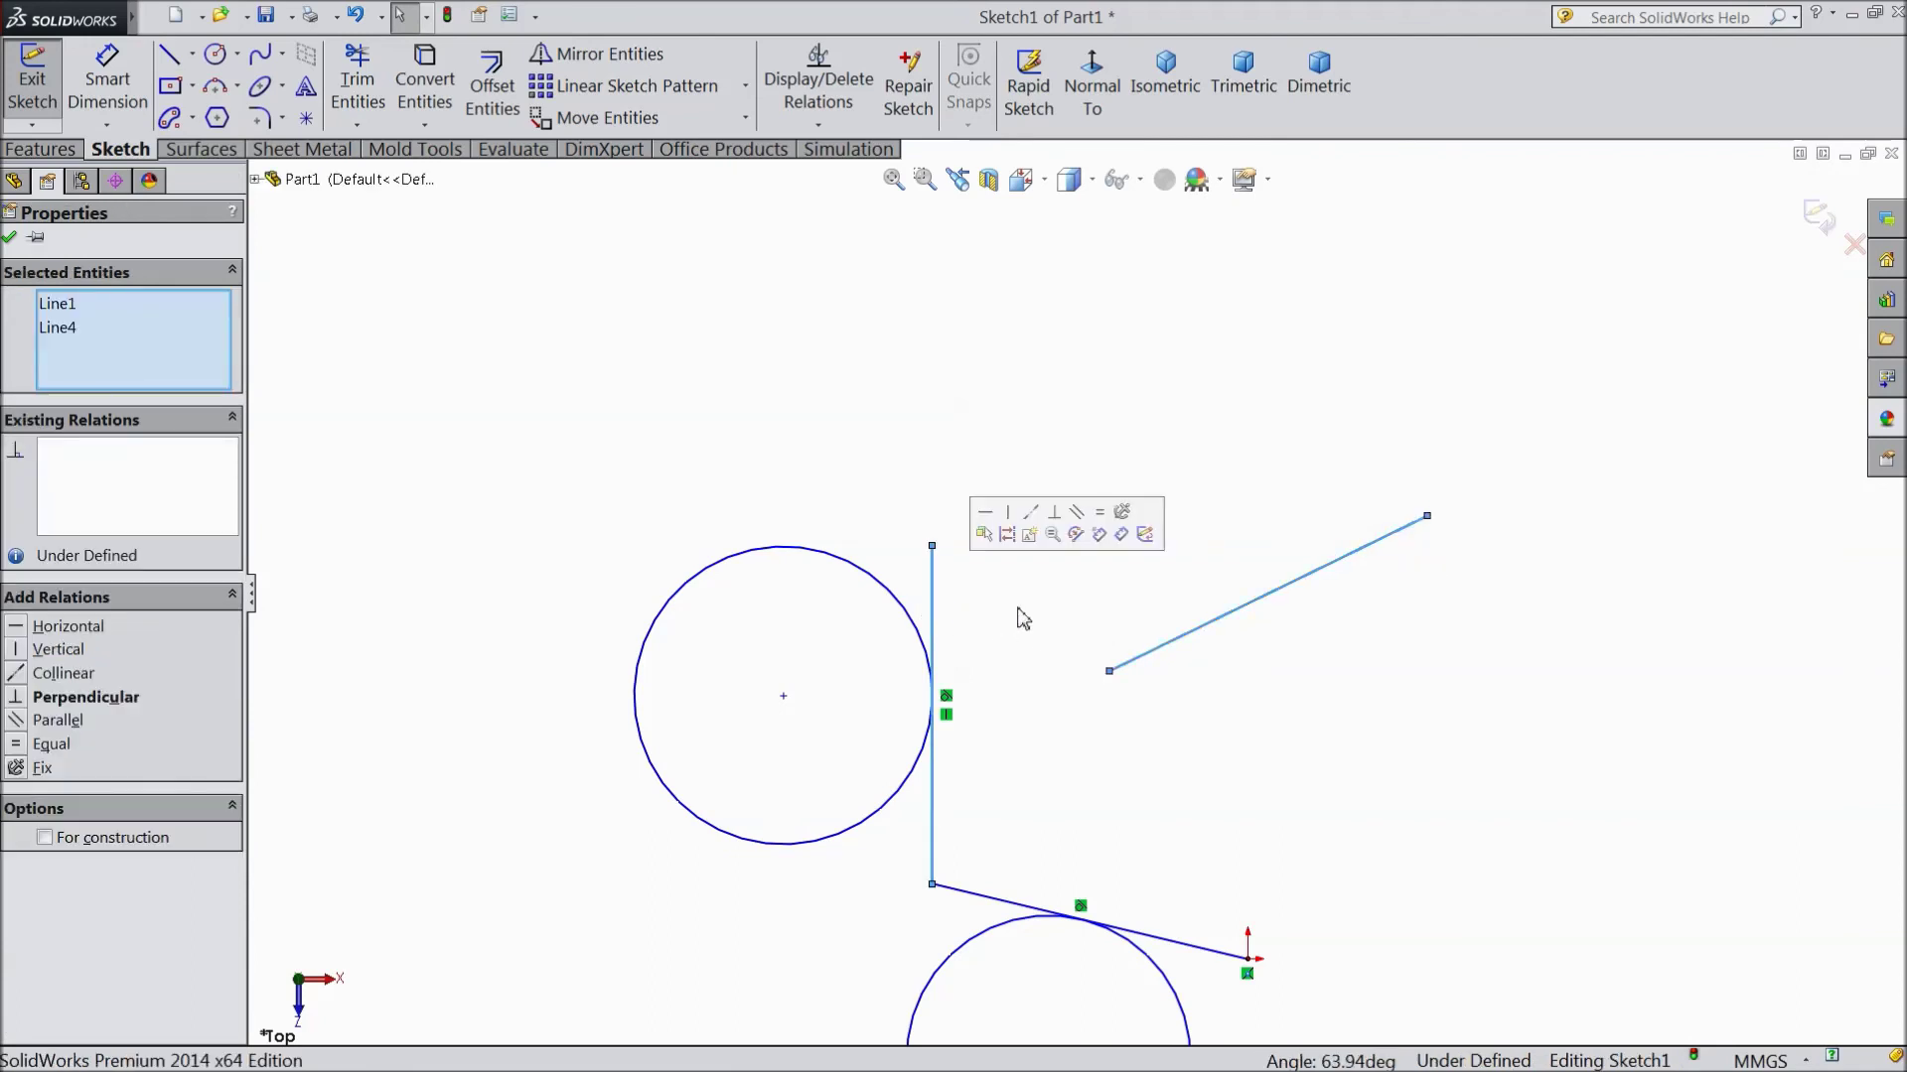
click(1078, 513)
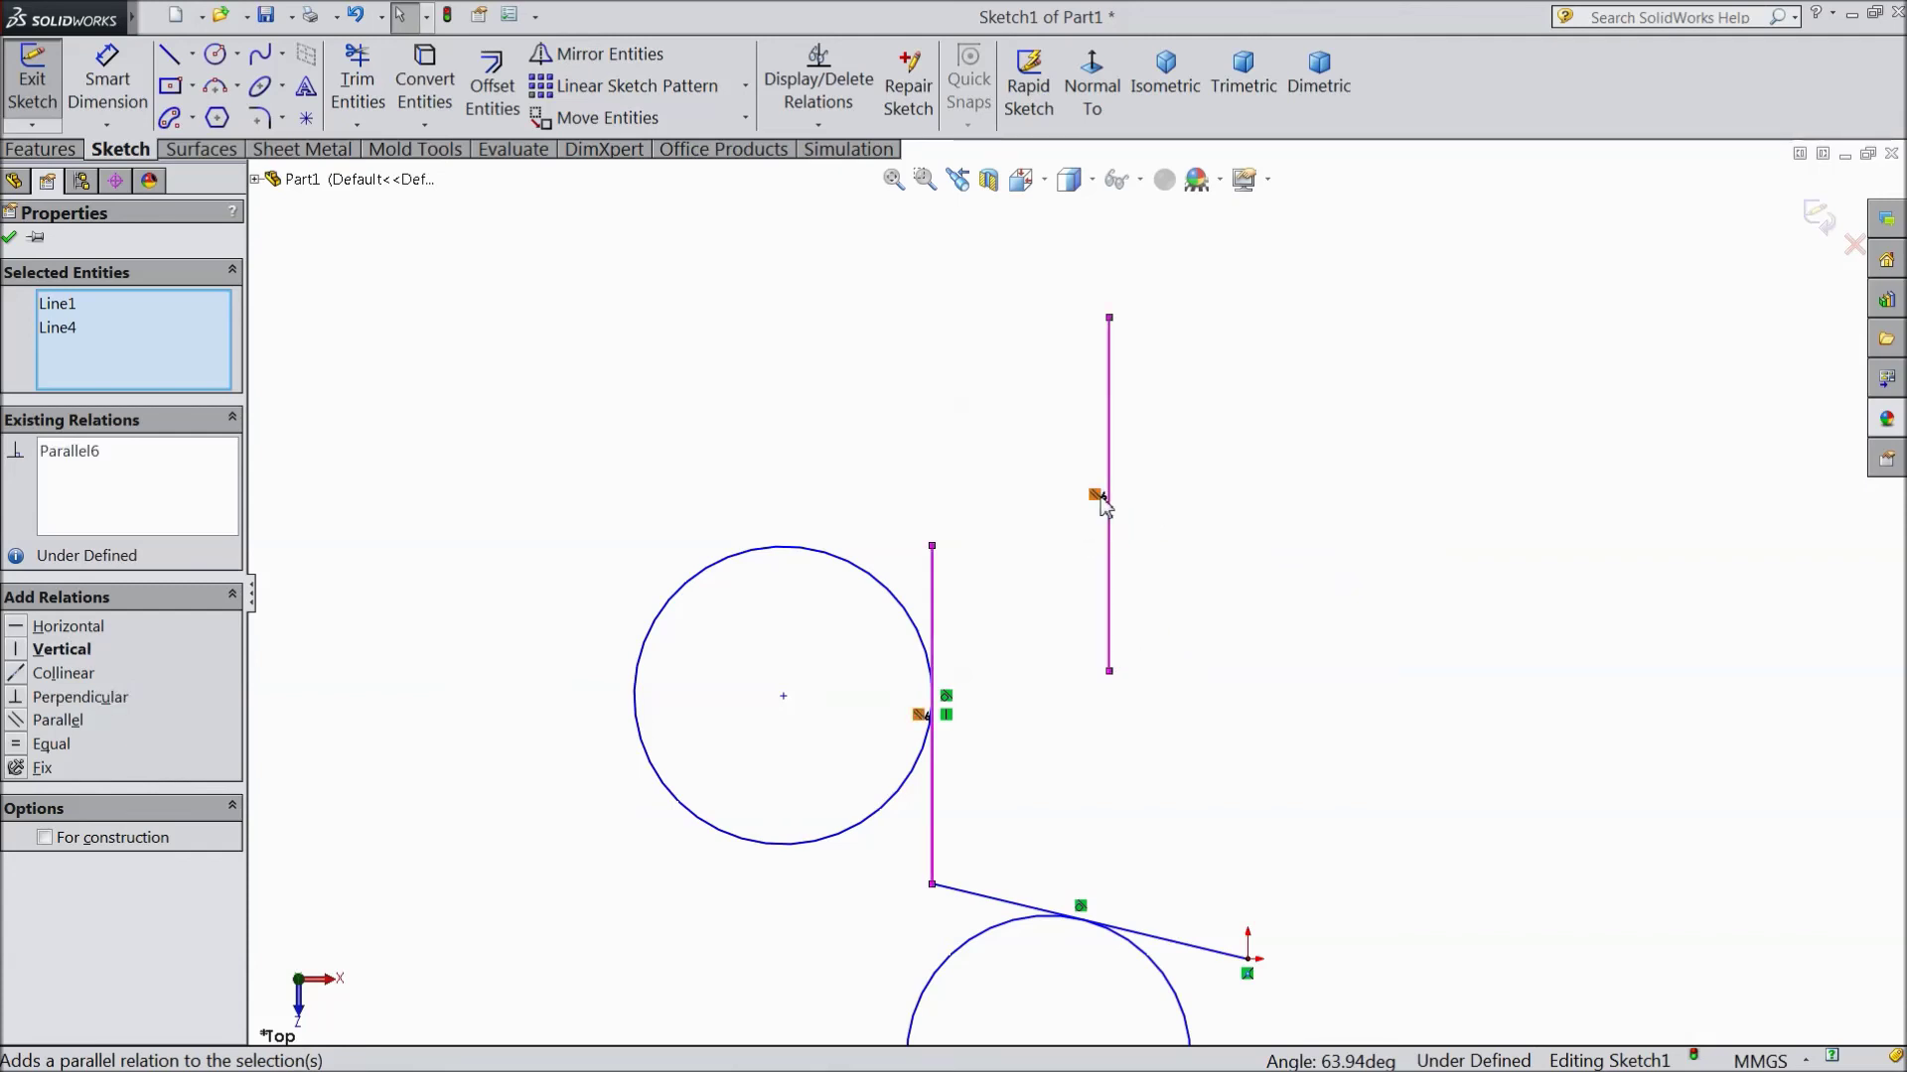
scroll(1075, 596, up, 3)
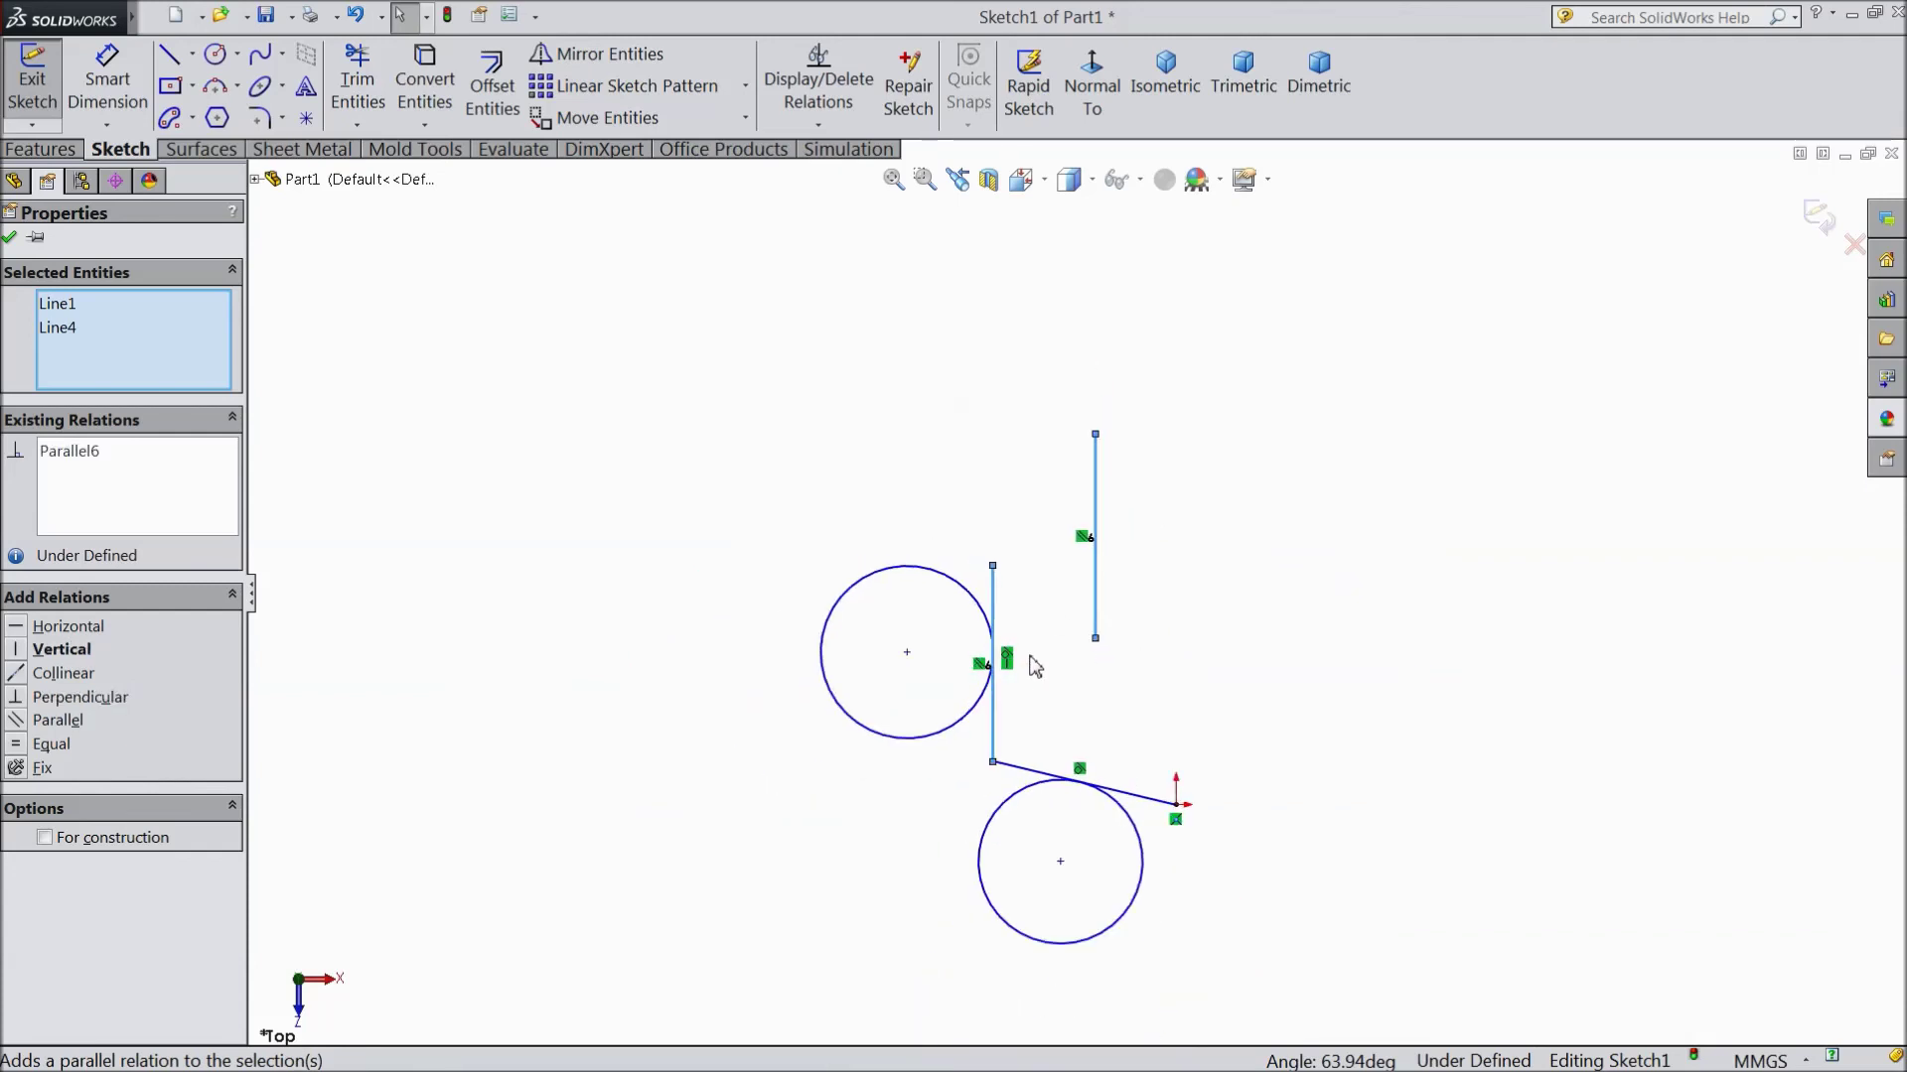
Draw two circles in the upper left of the sketch
click(215, 54)
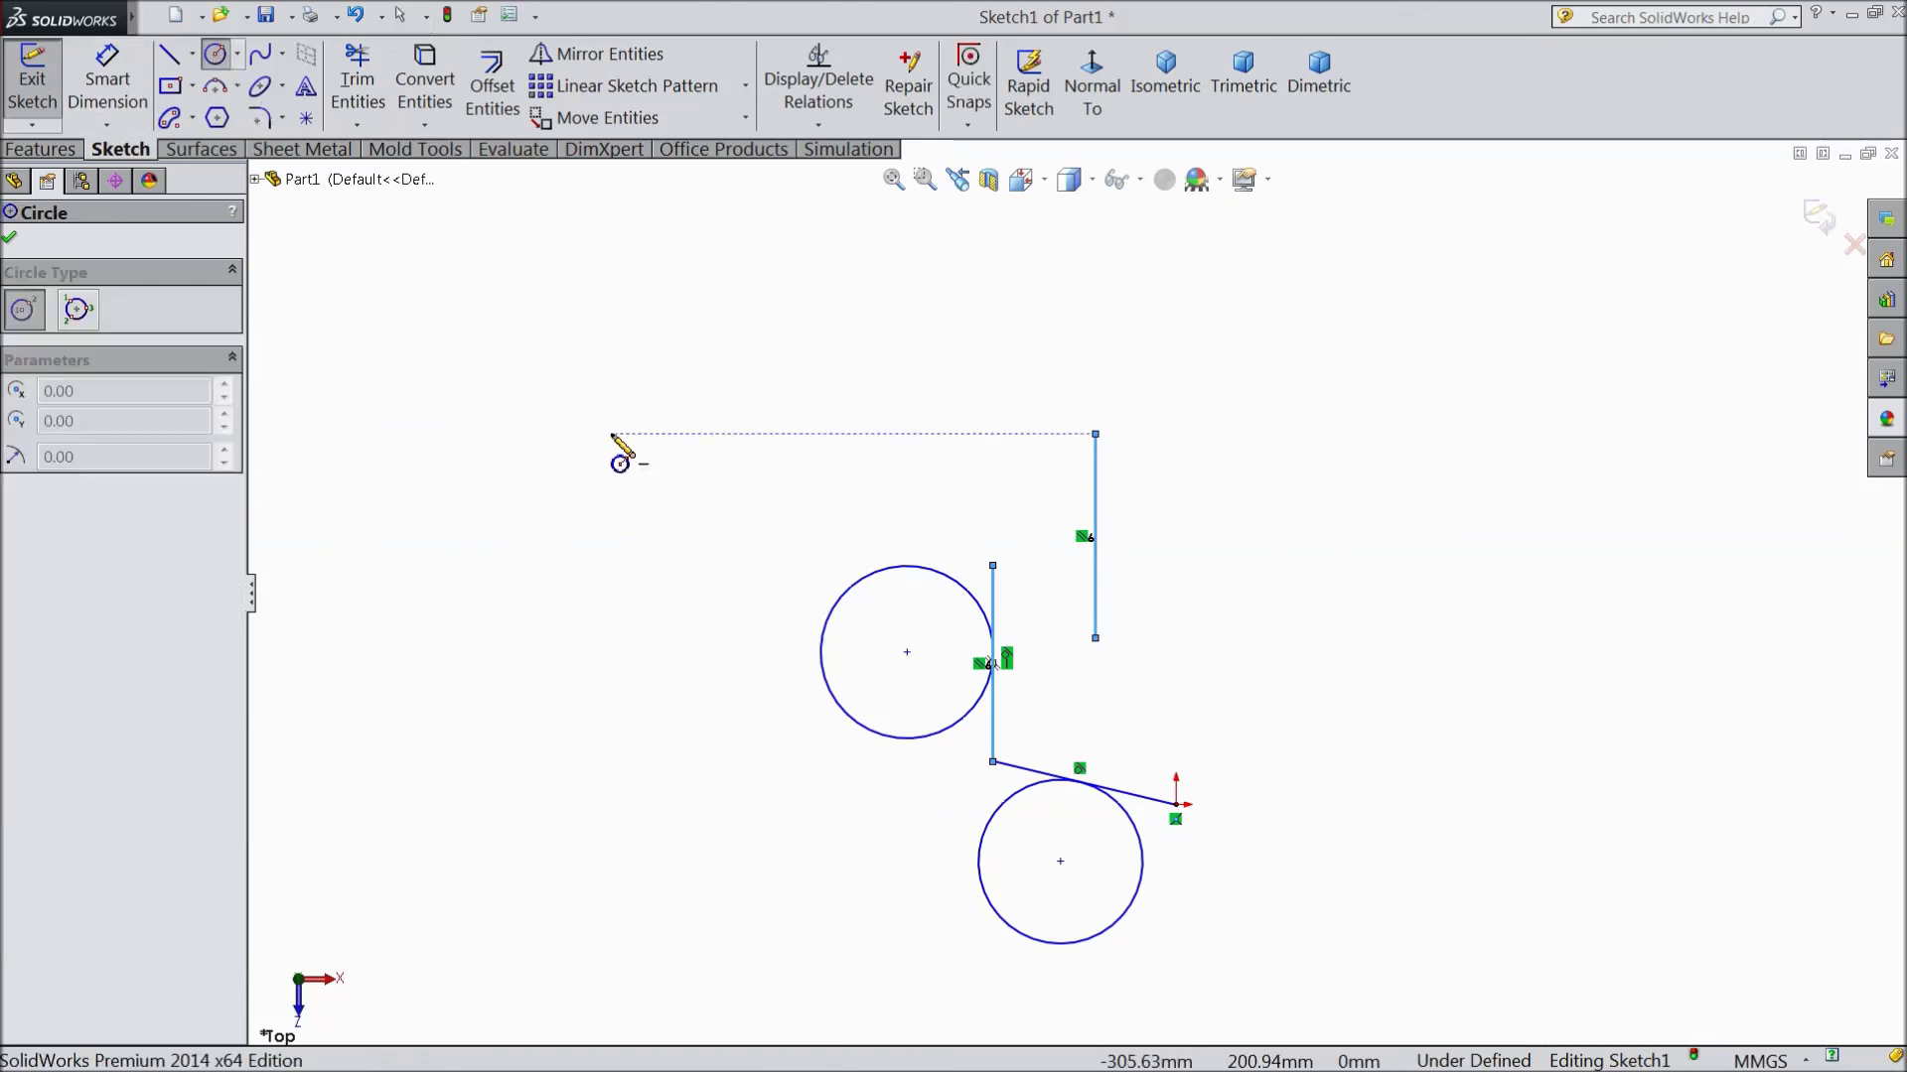
click(601, 424)
click(747, 427)
click(920, 324)
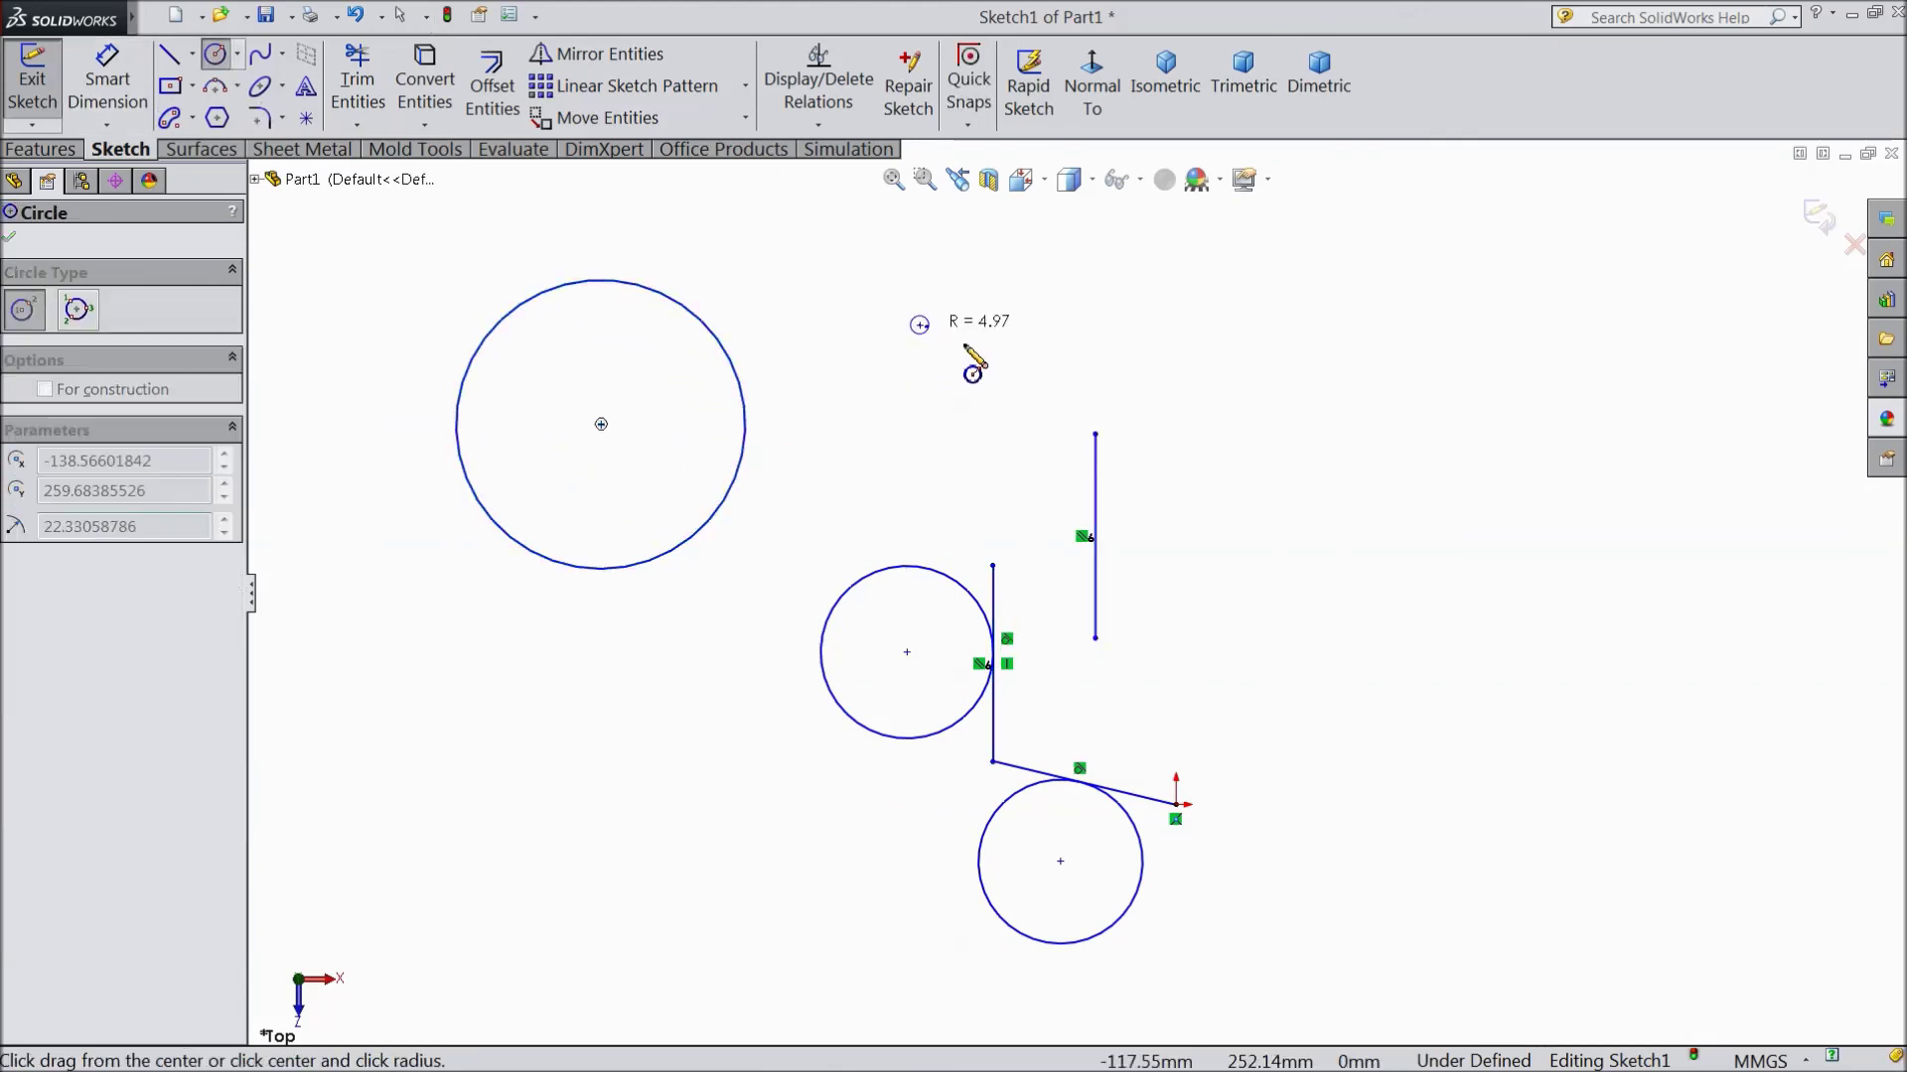
click(1014, 409)
click(107, 80)
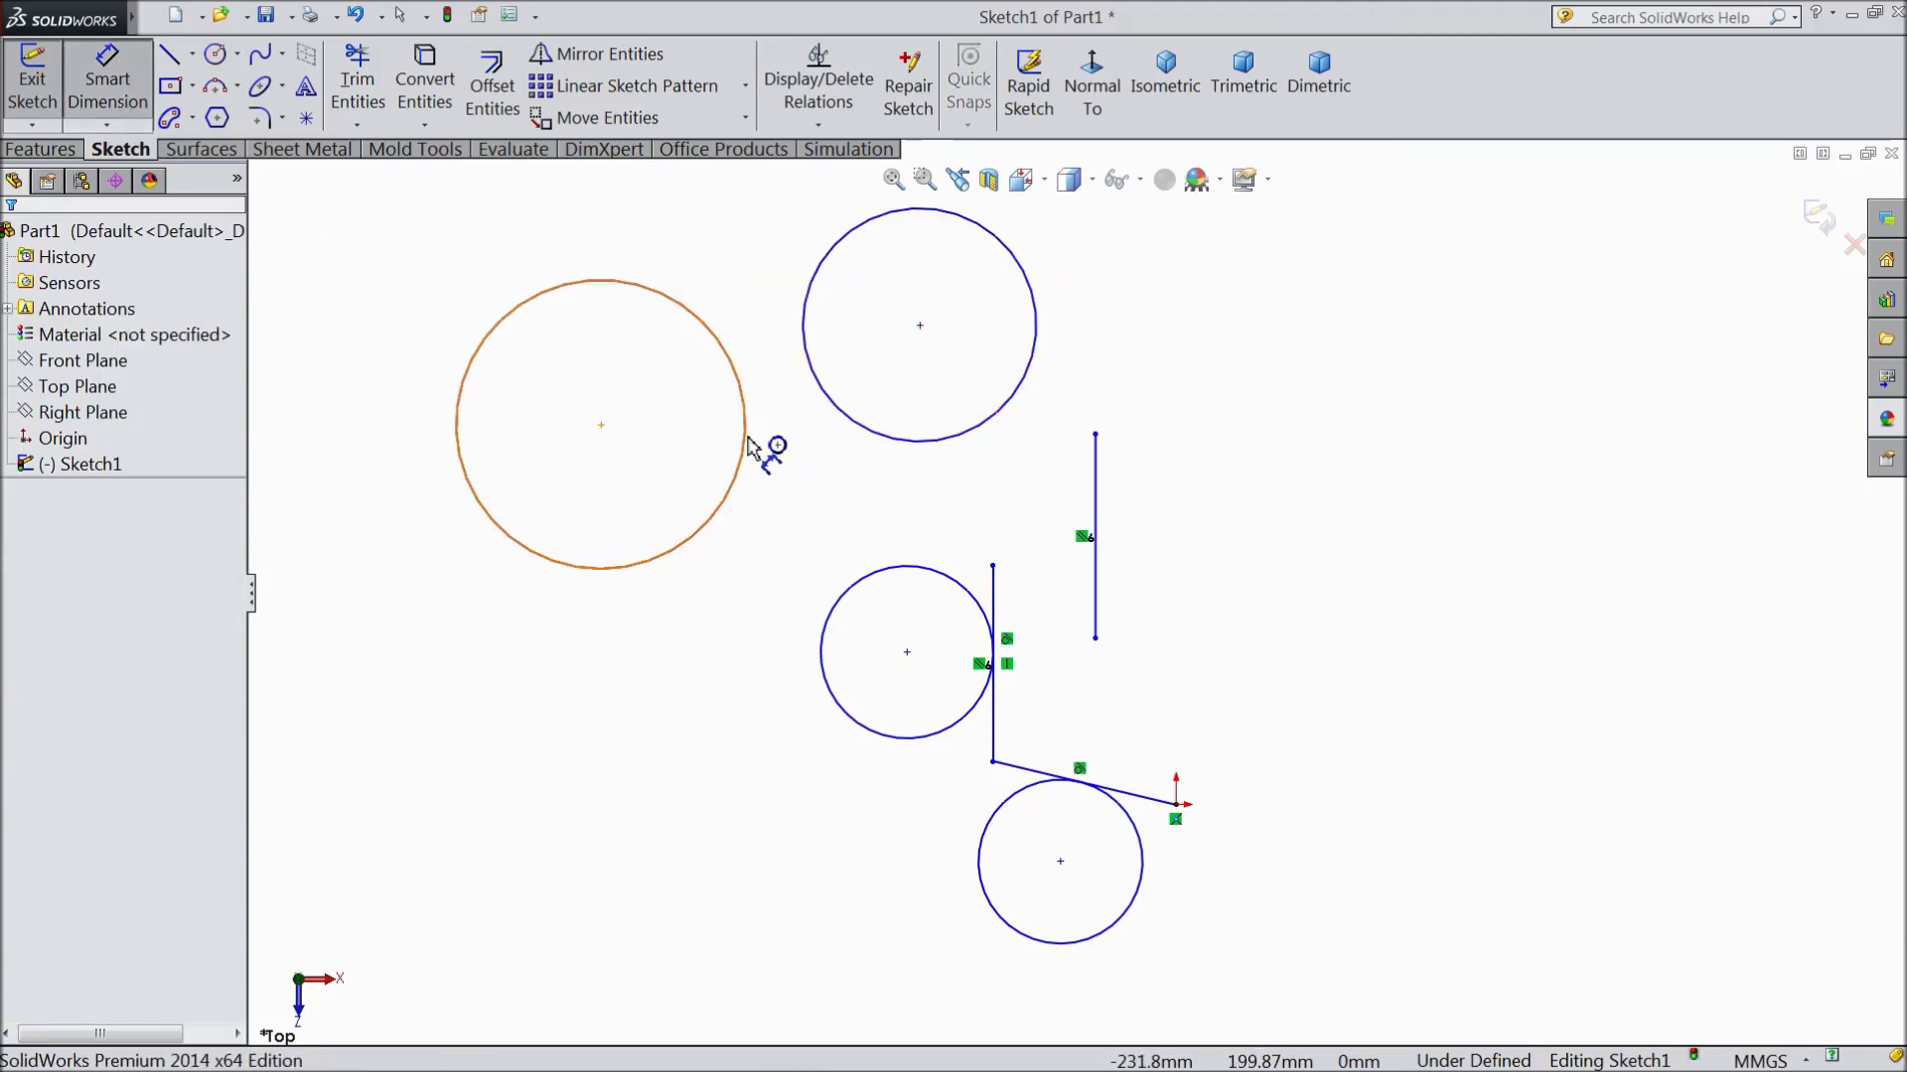
click(869, 435)
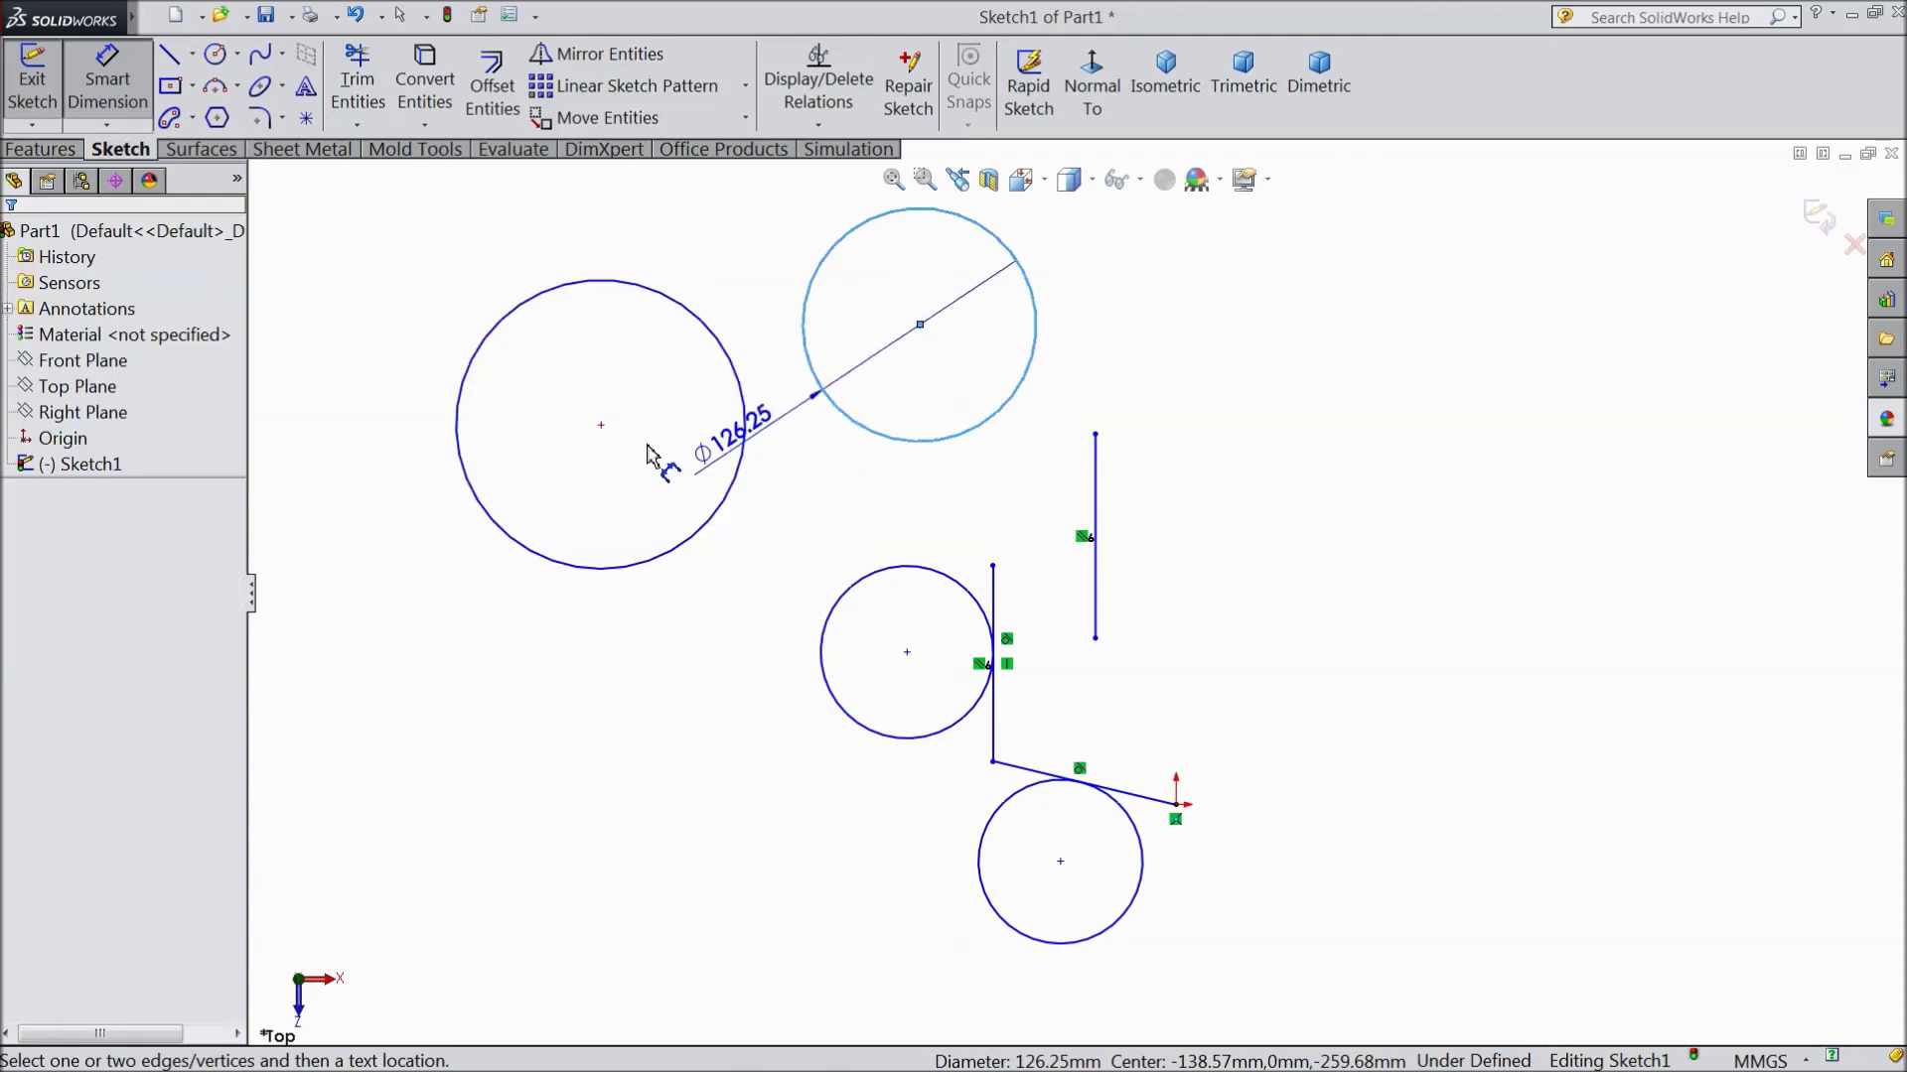
key(Escape)
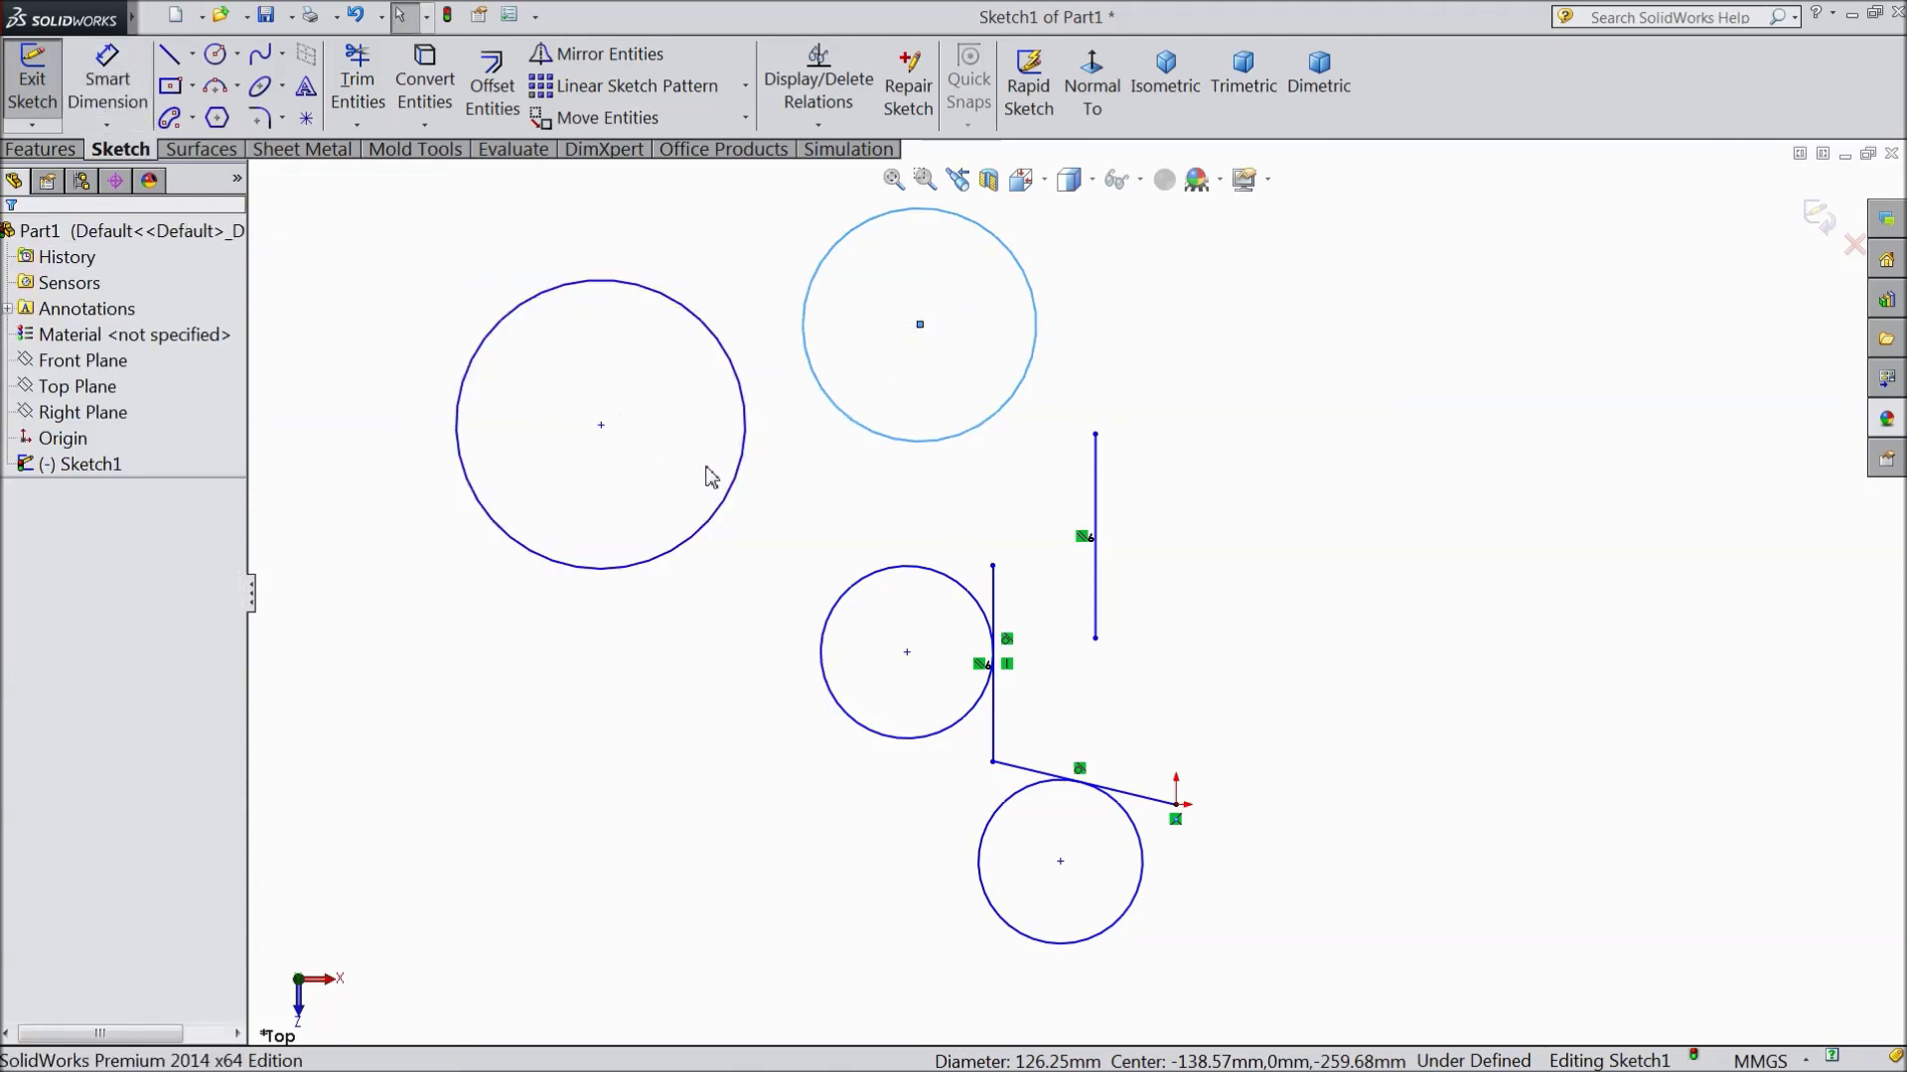
Give the two new circles equal radii with an Equal relation
click(732, 489)
ctrl+click(732, 491)
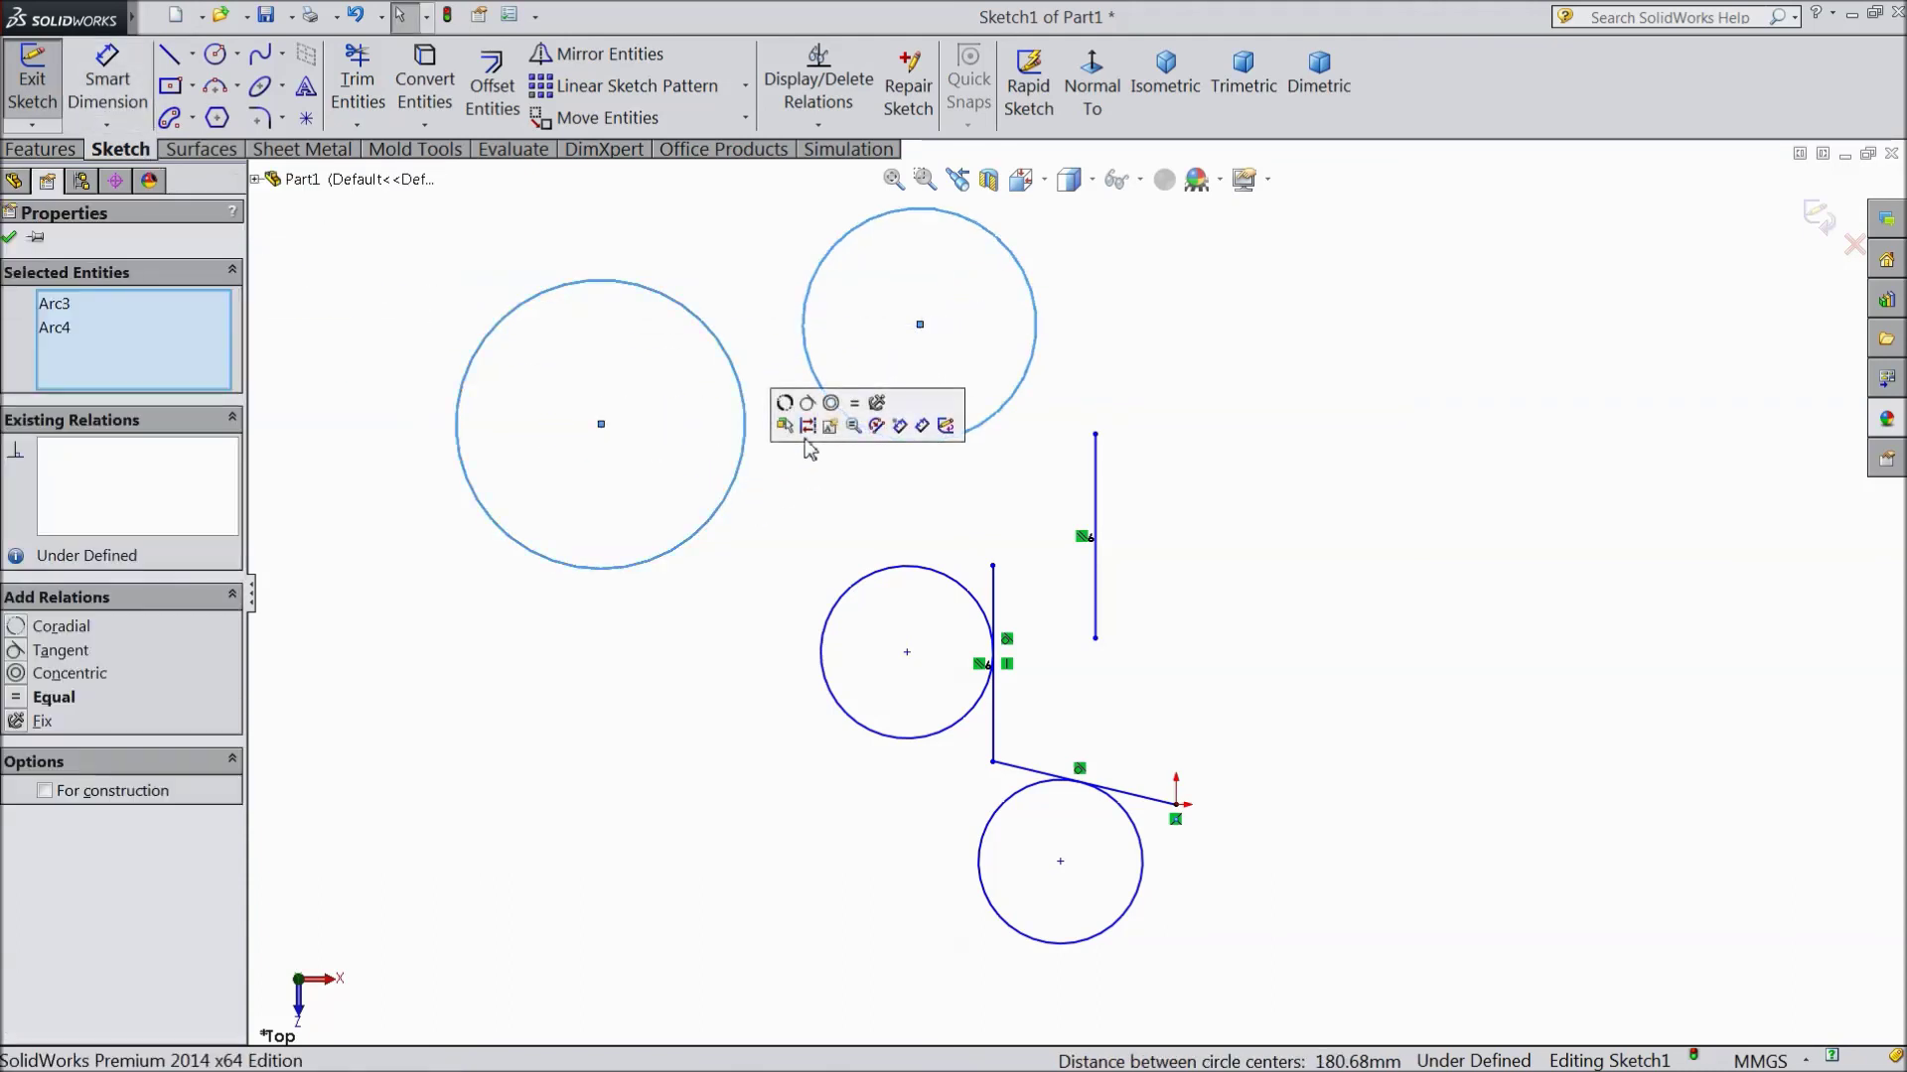
click(856, 405)
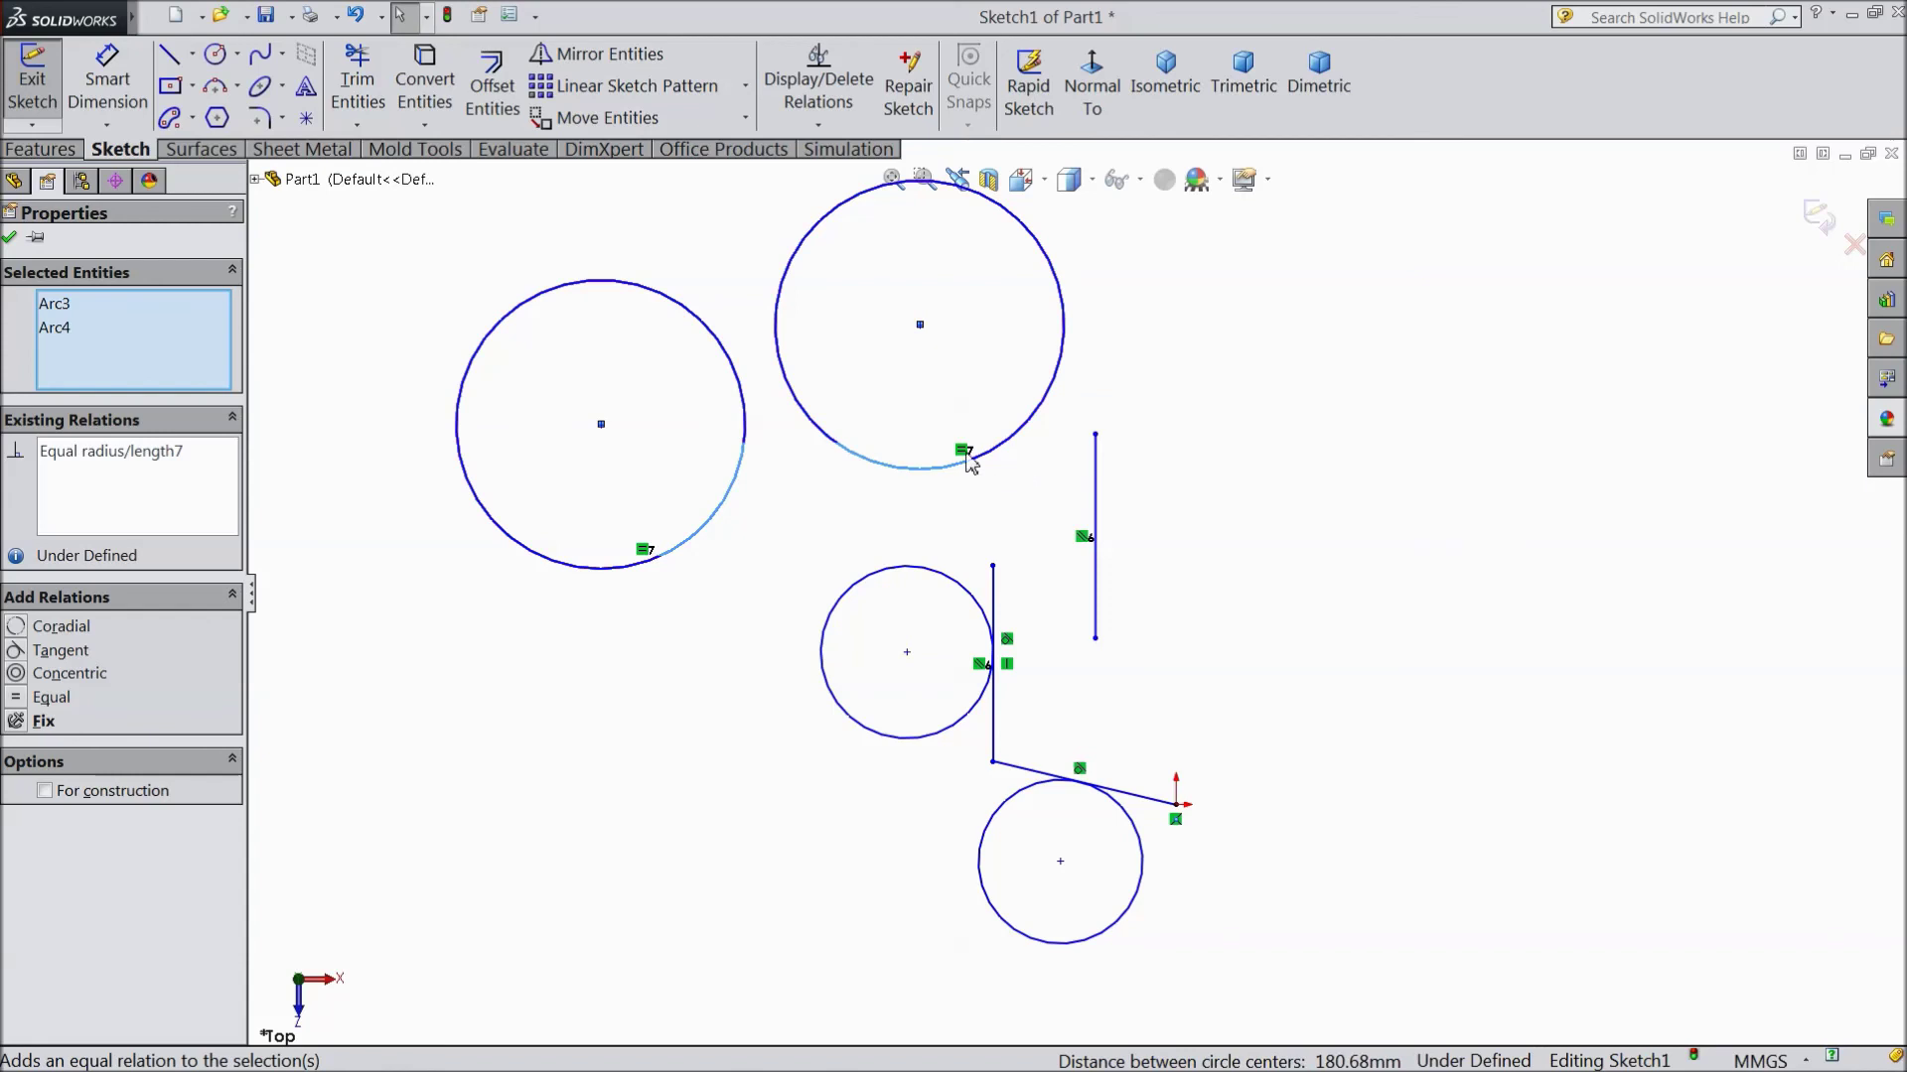
key(f)
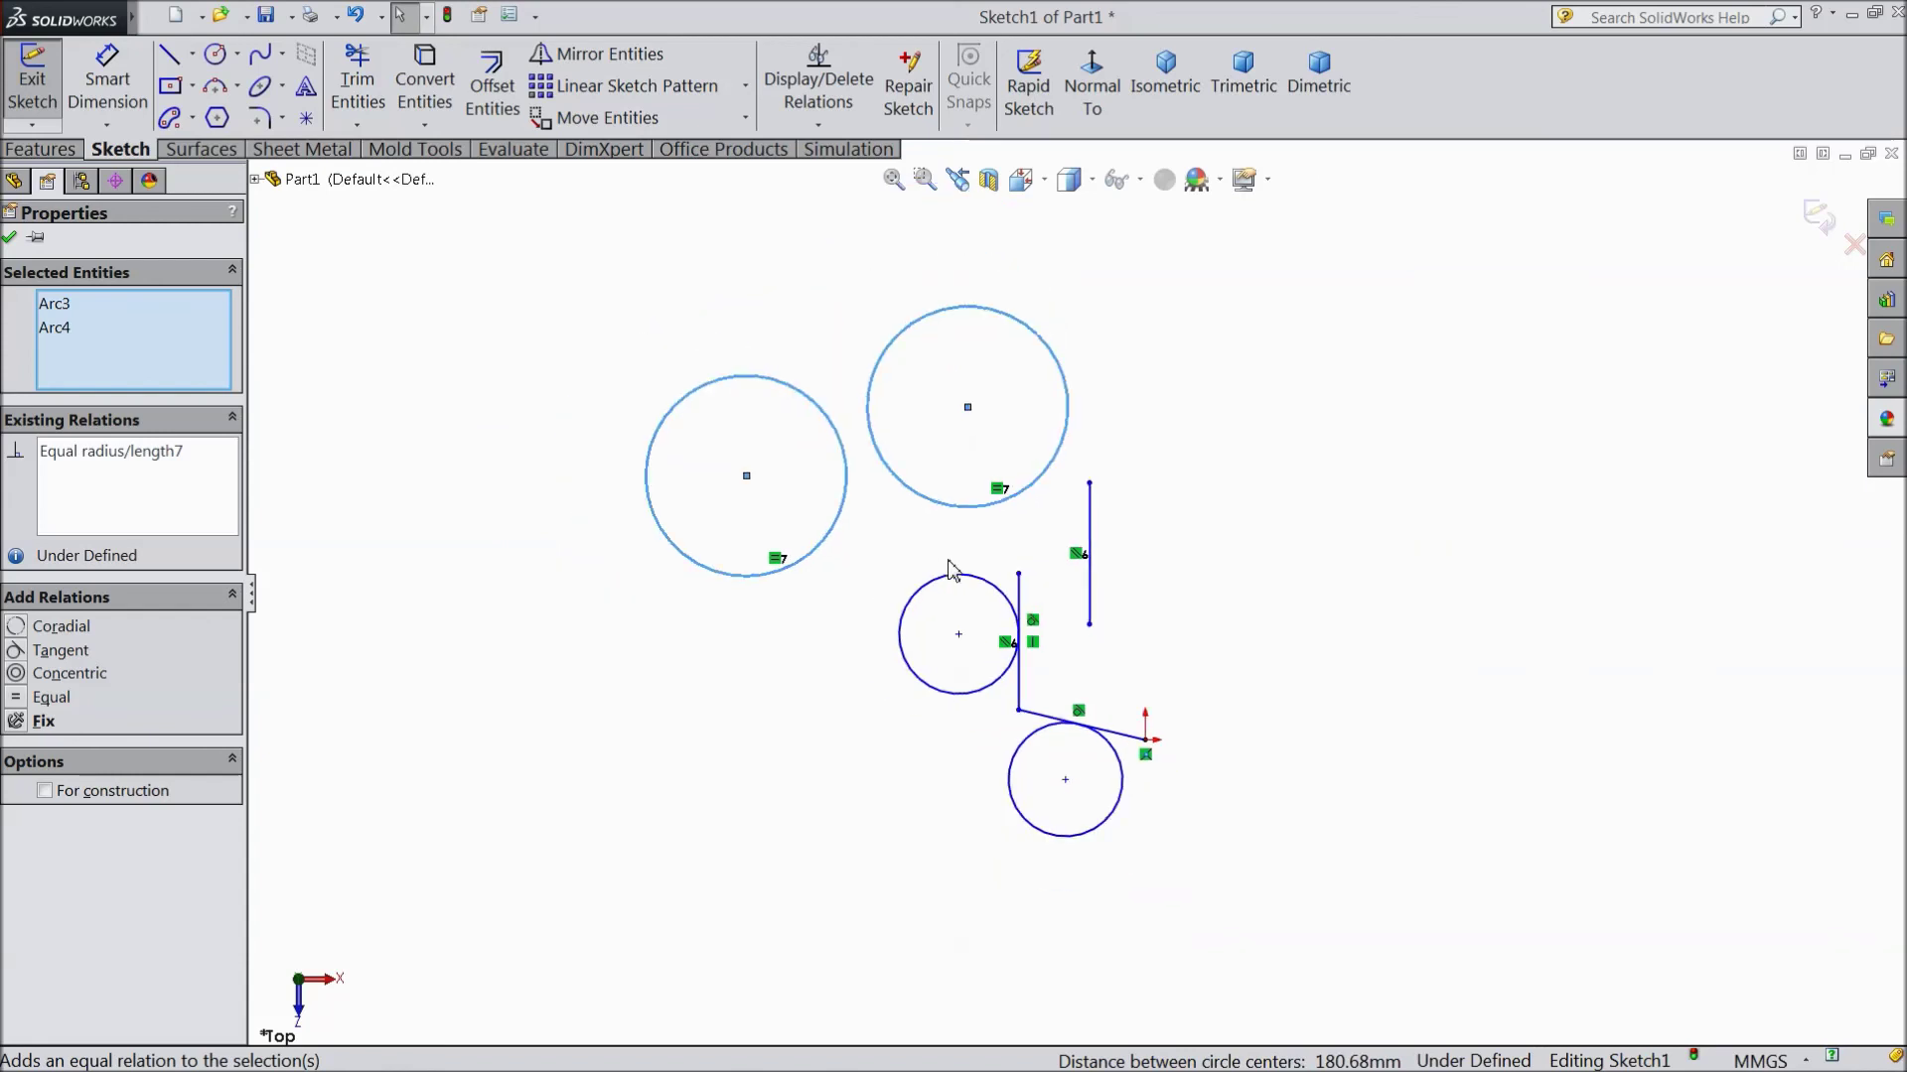
scroll(878, 437, down, 1)
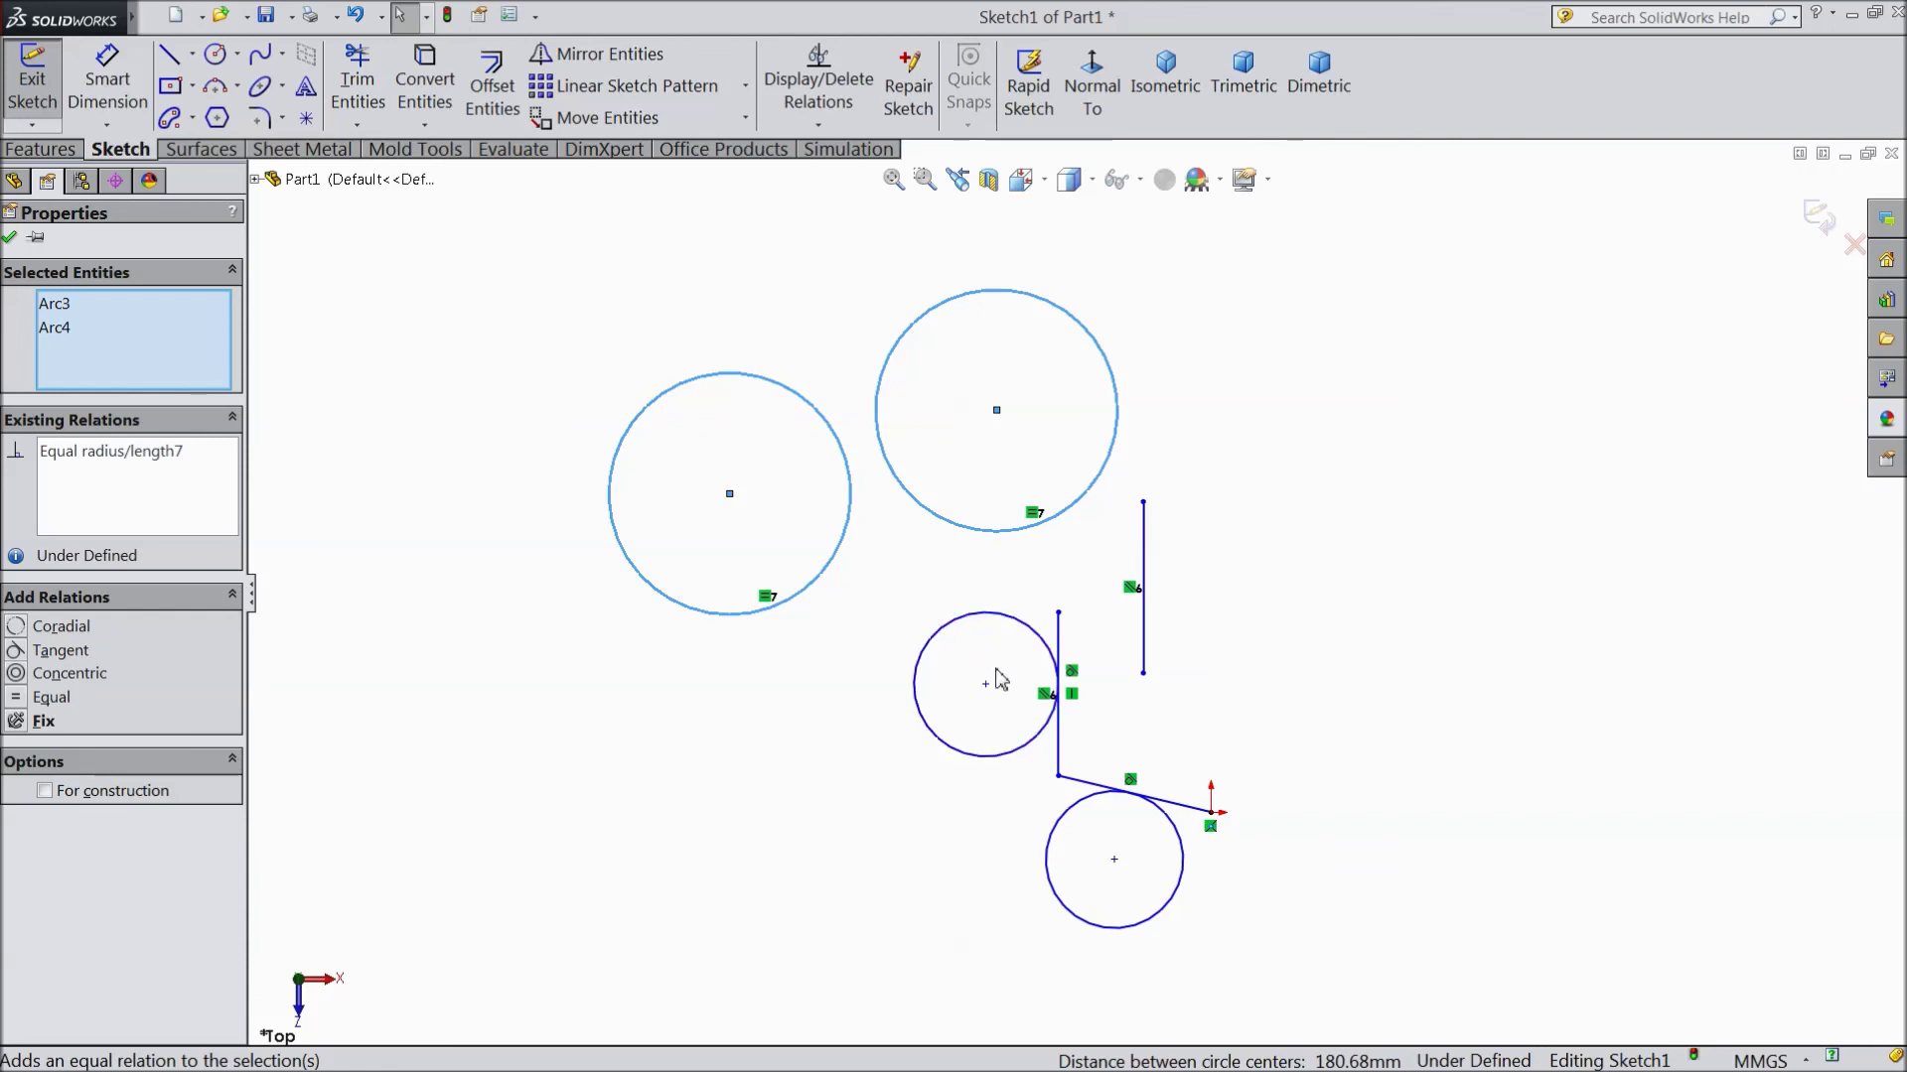
scroll(999, 679, down, 2)
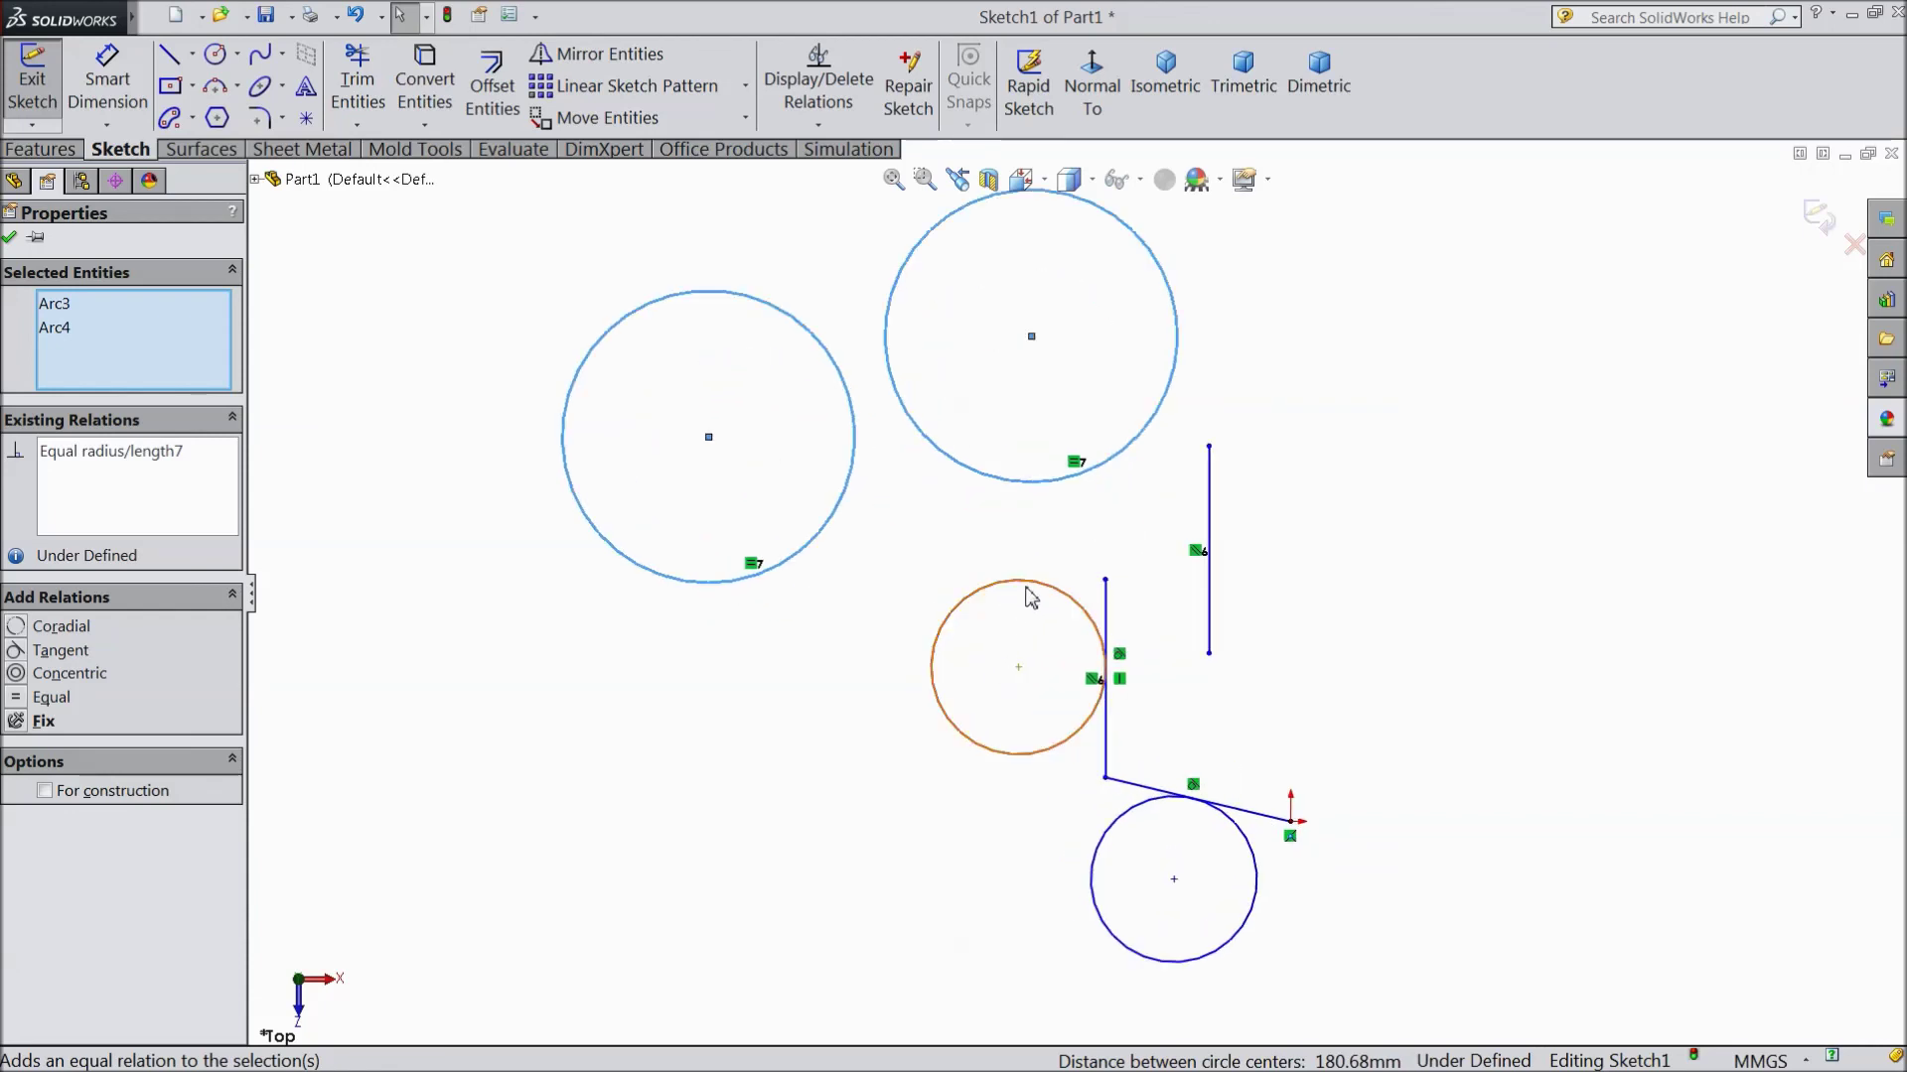
scroll(1052, 585, up, 1)
scroll(1096, 527, down, 1)
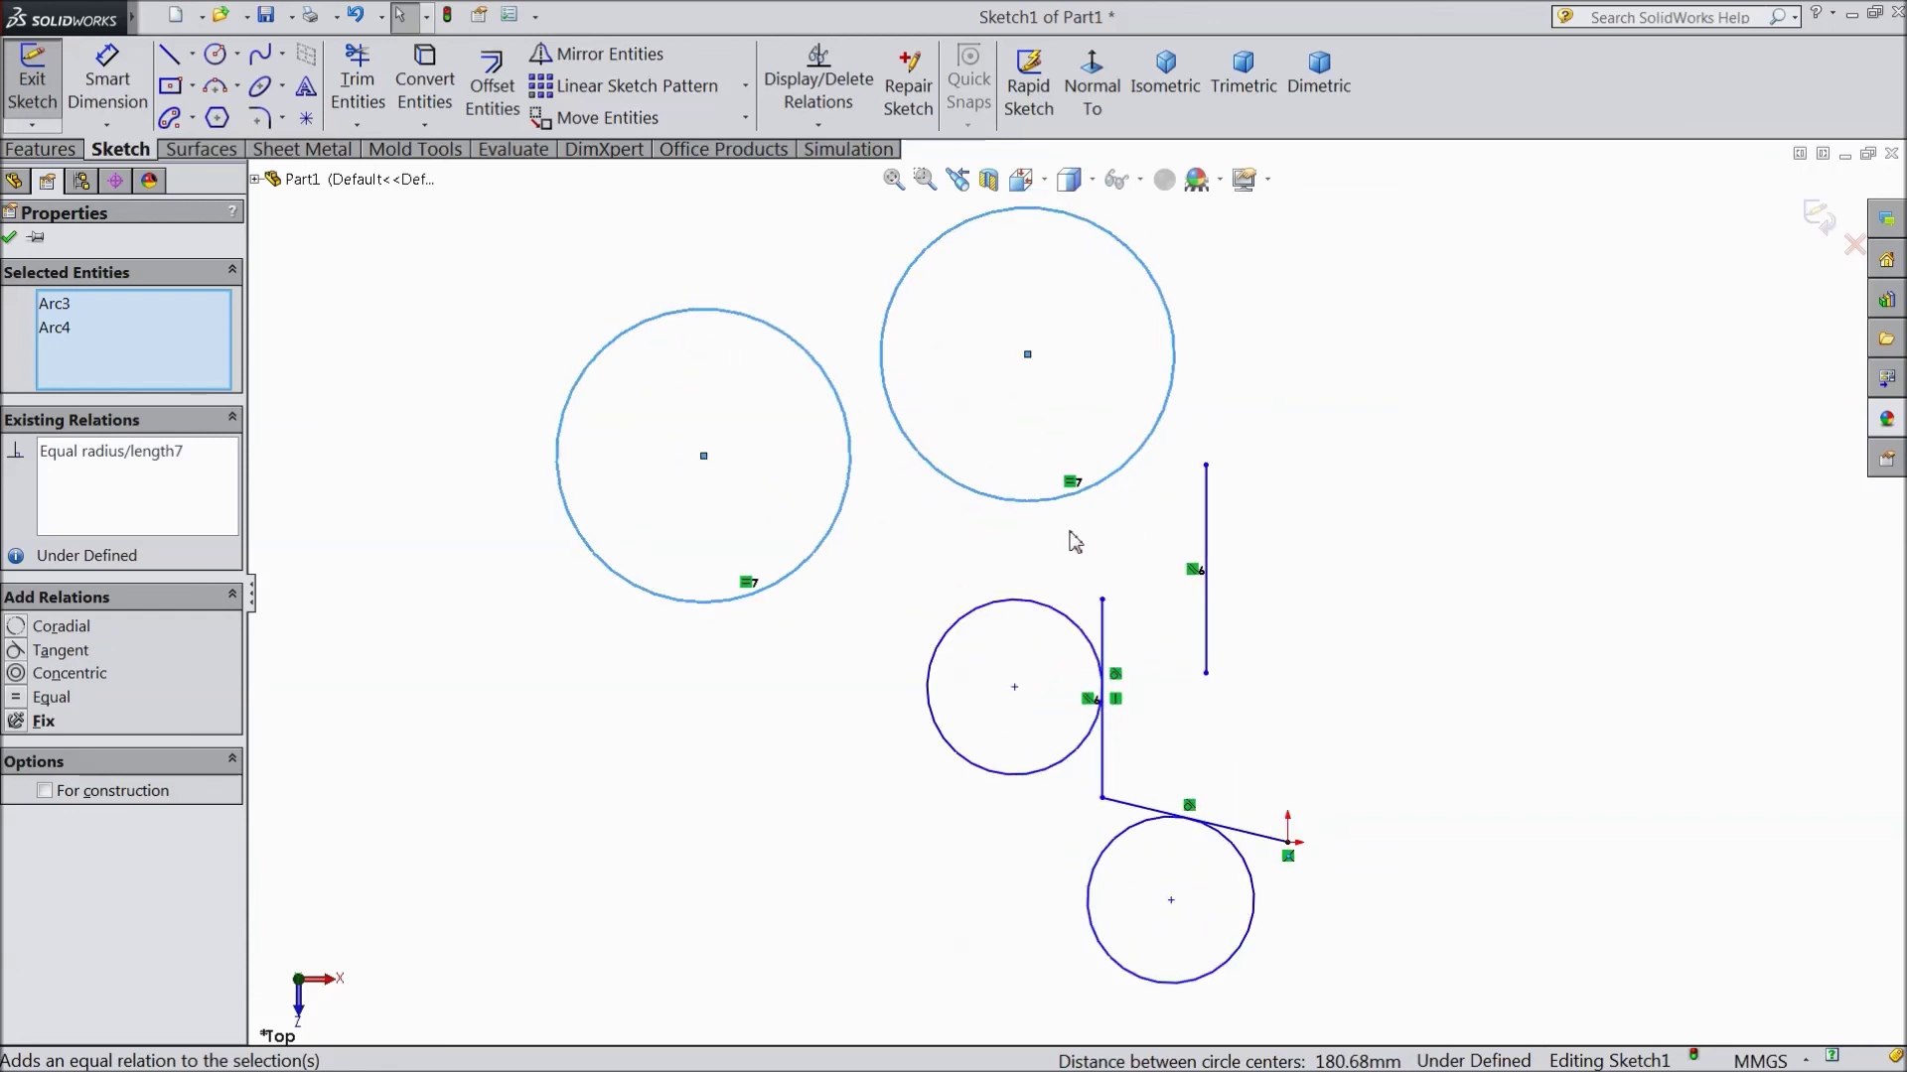